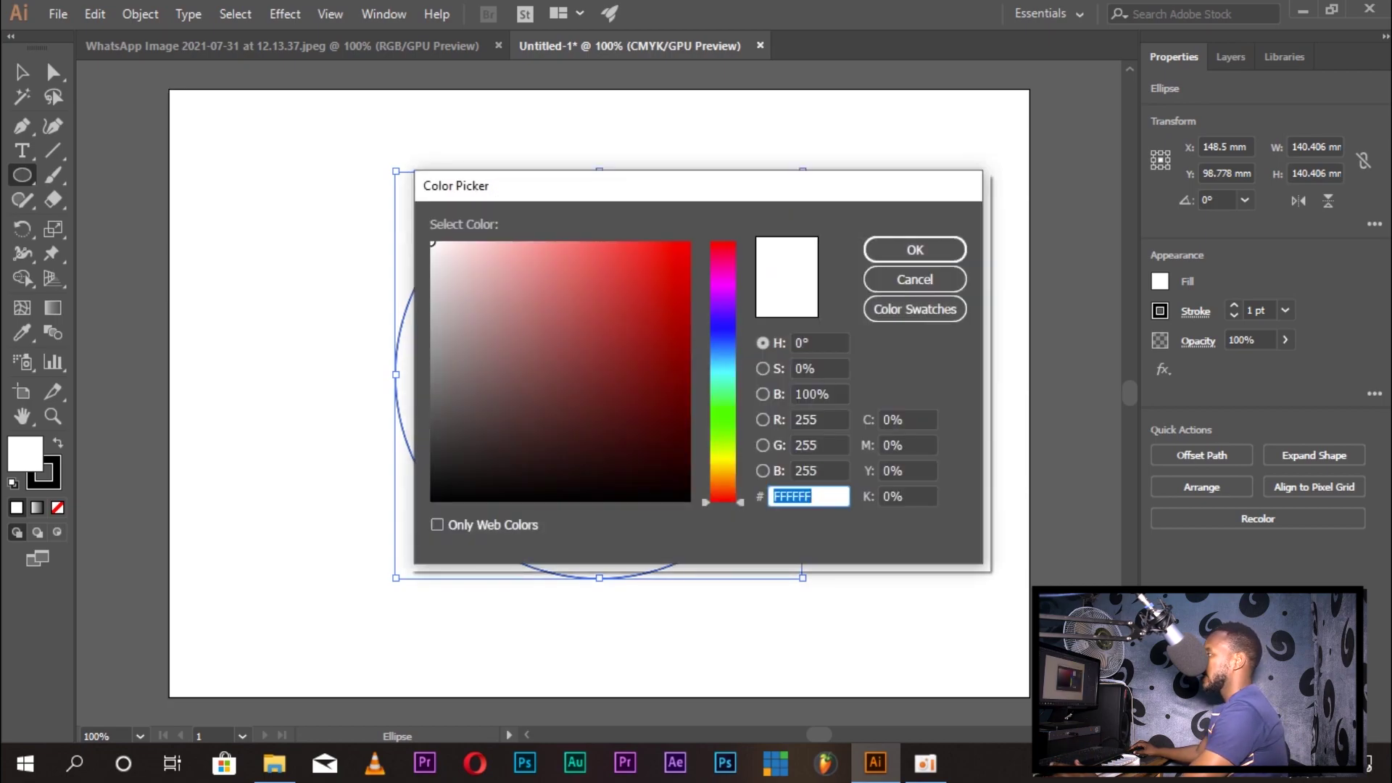
Fill the circle with black (000000) and paste a duplicate of it
{"action": "type", "text": "000000"}
{"action": "key", "text": "Return"}
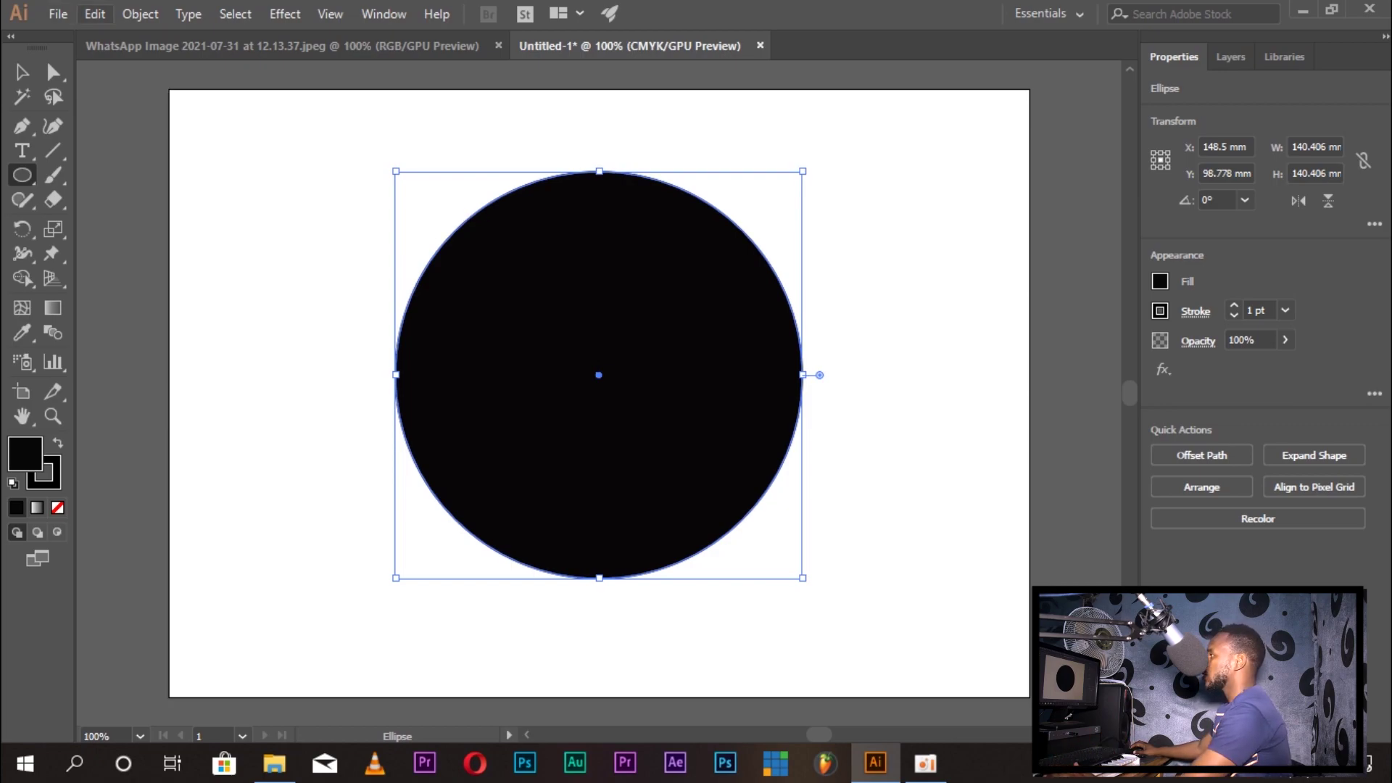
{"action": "left_click", "coordinate": [95, 13]}
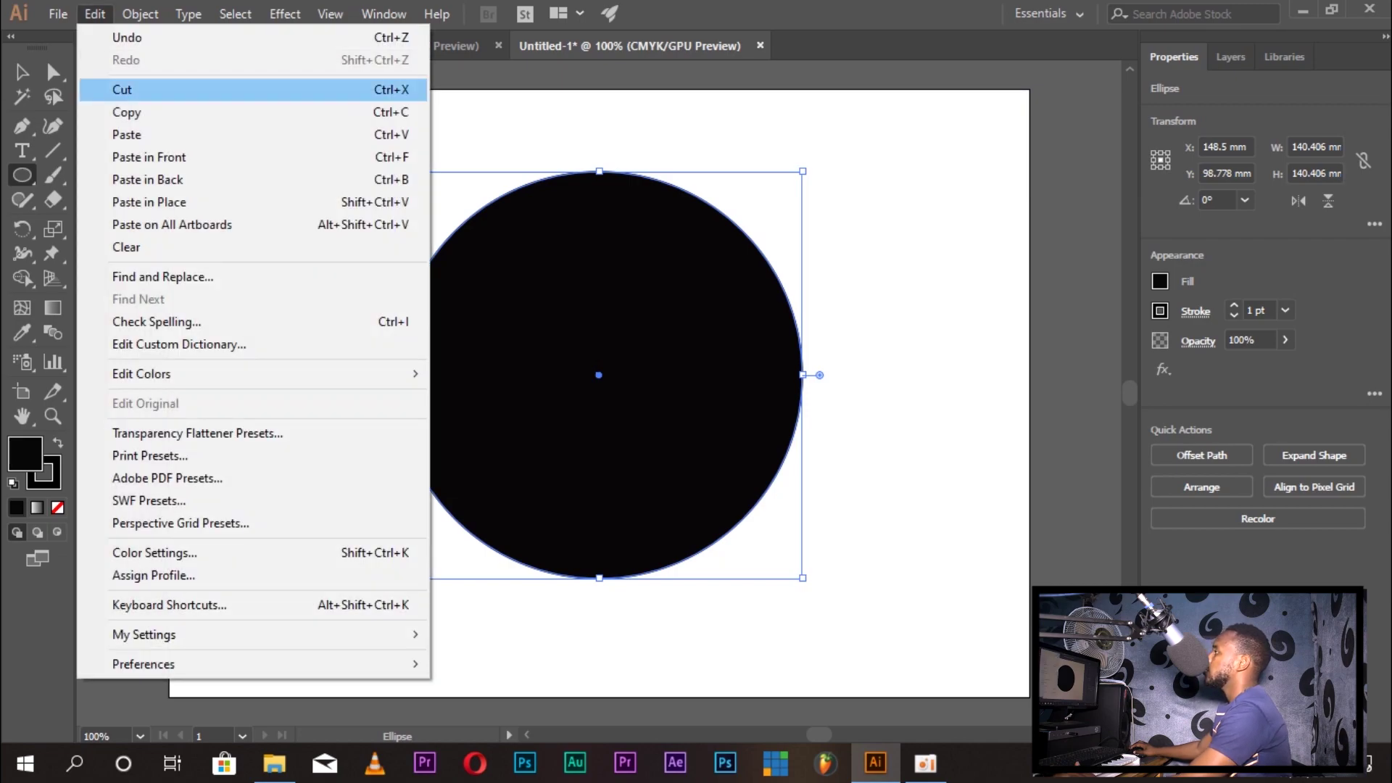
{"action": "left_click", "coordinate": [126, 111]}
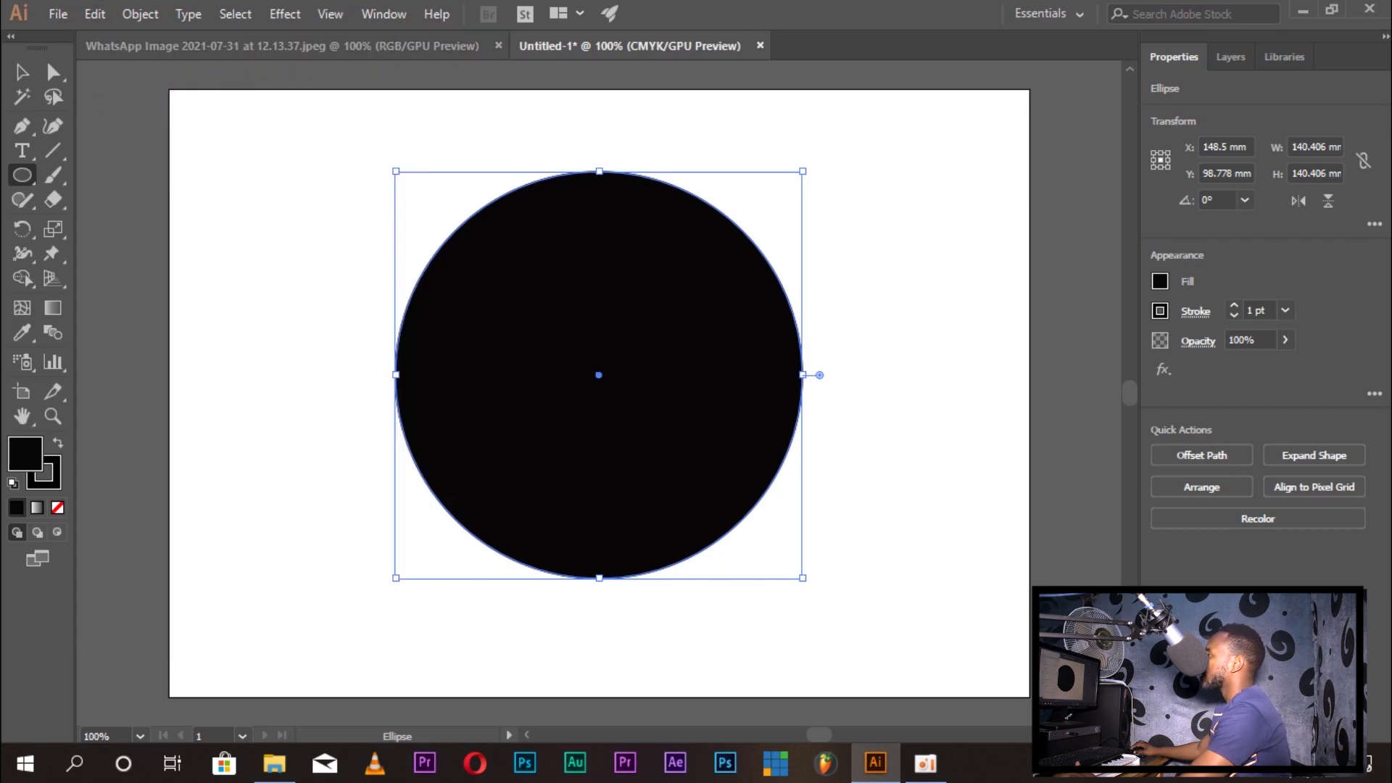
{"action": "left_click", "coordinate": [95, 13]}
{"action": "left_click", "coordinate": [127, 135]}
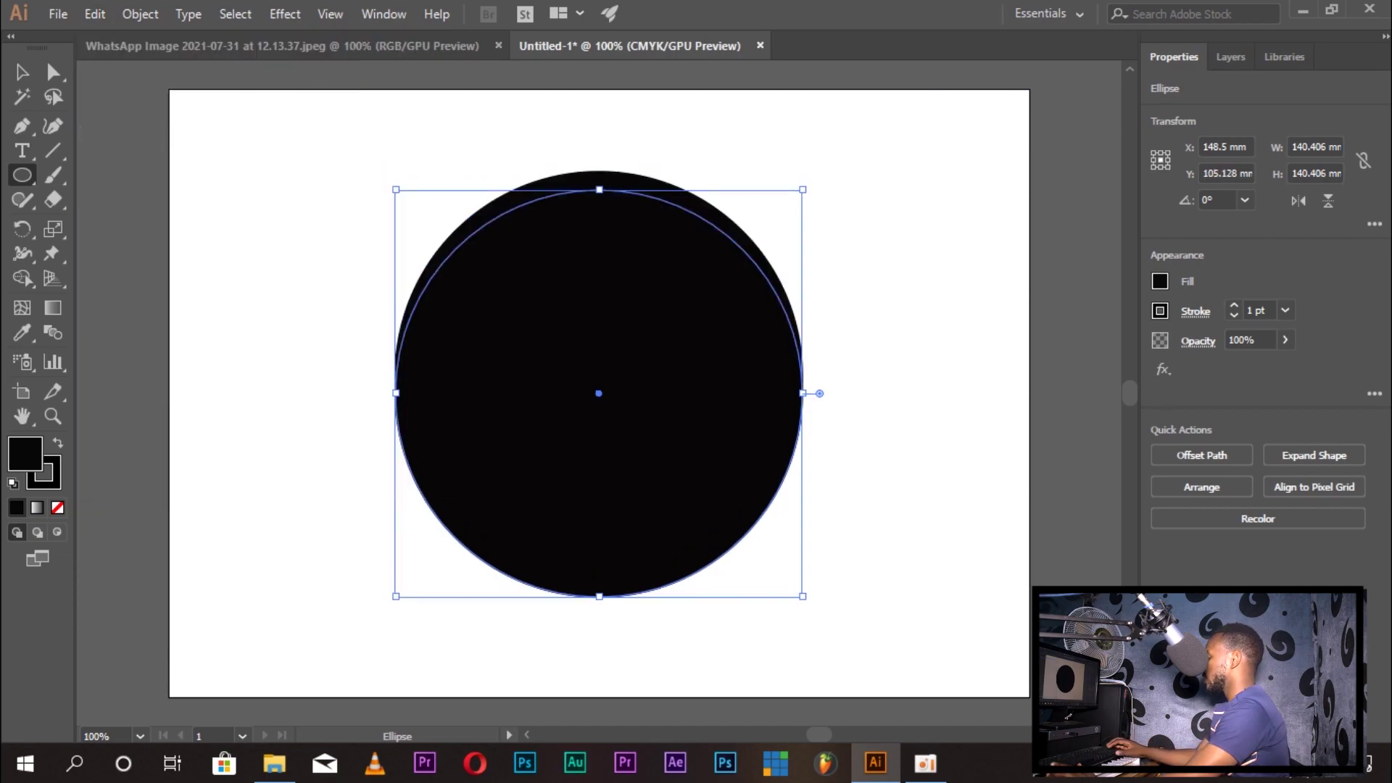
Nudge the duplicate circle up over the original and scale it down around its centre to about 129.8 mm
{"action": "key", "text": "Up"}
{"action": "key", "text": "Up"}
{"action": "key", "text": "Up"}
{"action": "key", "text": "Up"}
{"action": "key", "text": "Up"}
{"action": "key", "text": "Up"}
{"action": "key", "text": "Up"}
{"action": "key", "text": "Up"}
{"action": "key", "text": "Up"}
{"action": "key", "text": "Up"}
{"action": "key", "text": "Up"}
{"action": "key", "text": "Up"}
{"action": "key", "text": "Up"}
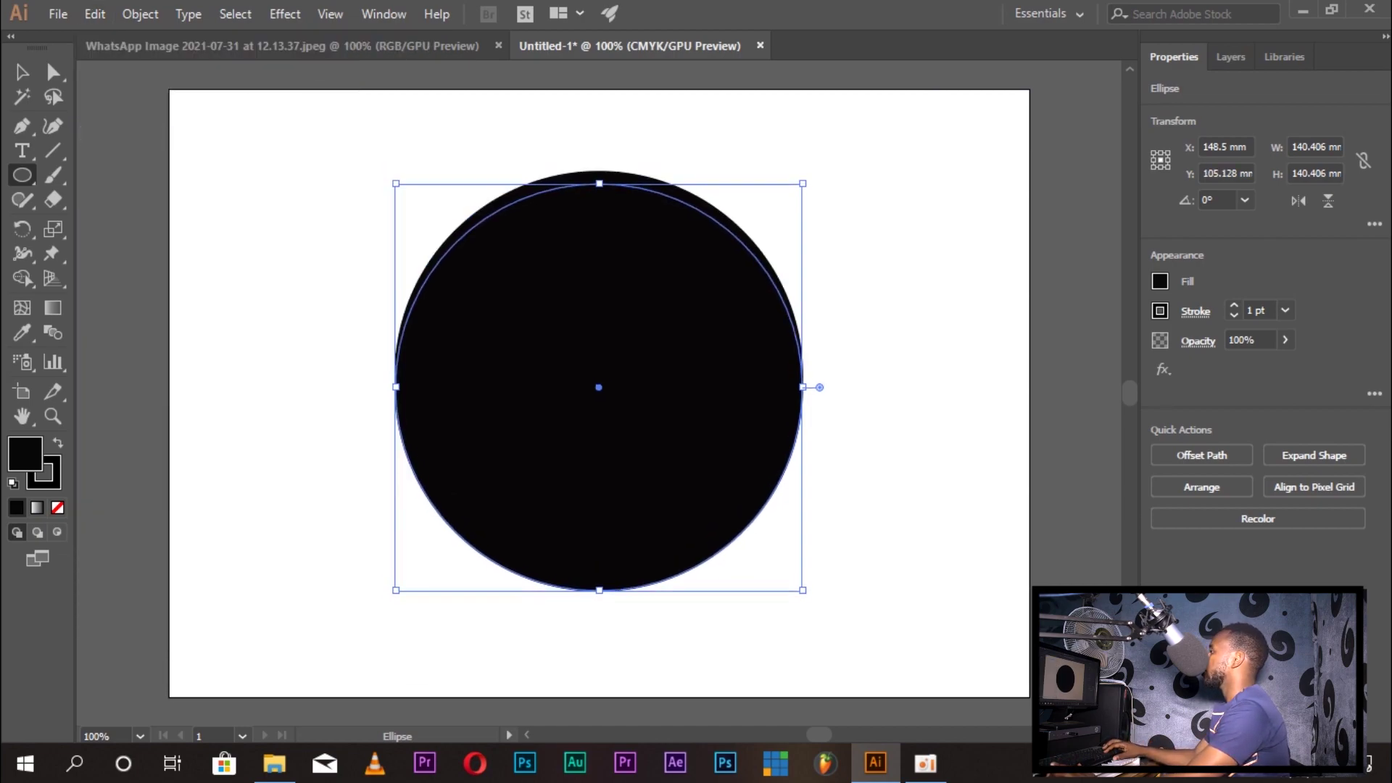
{"action": "key", "text": "Up"}
{"action": "key", "text": "Up"}
{"action": "key", "text": "Up"}
{"action": "key", "text": "Up"}
{"action": "key", "text": "Up"}
{"action": "key", "text": "Up"}
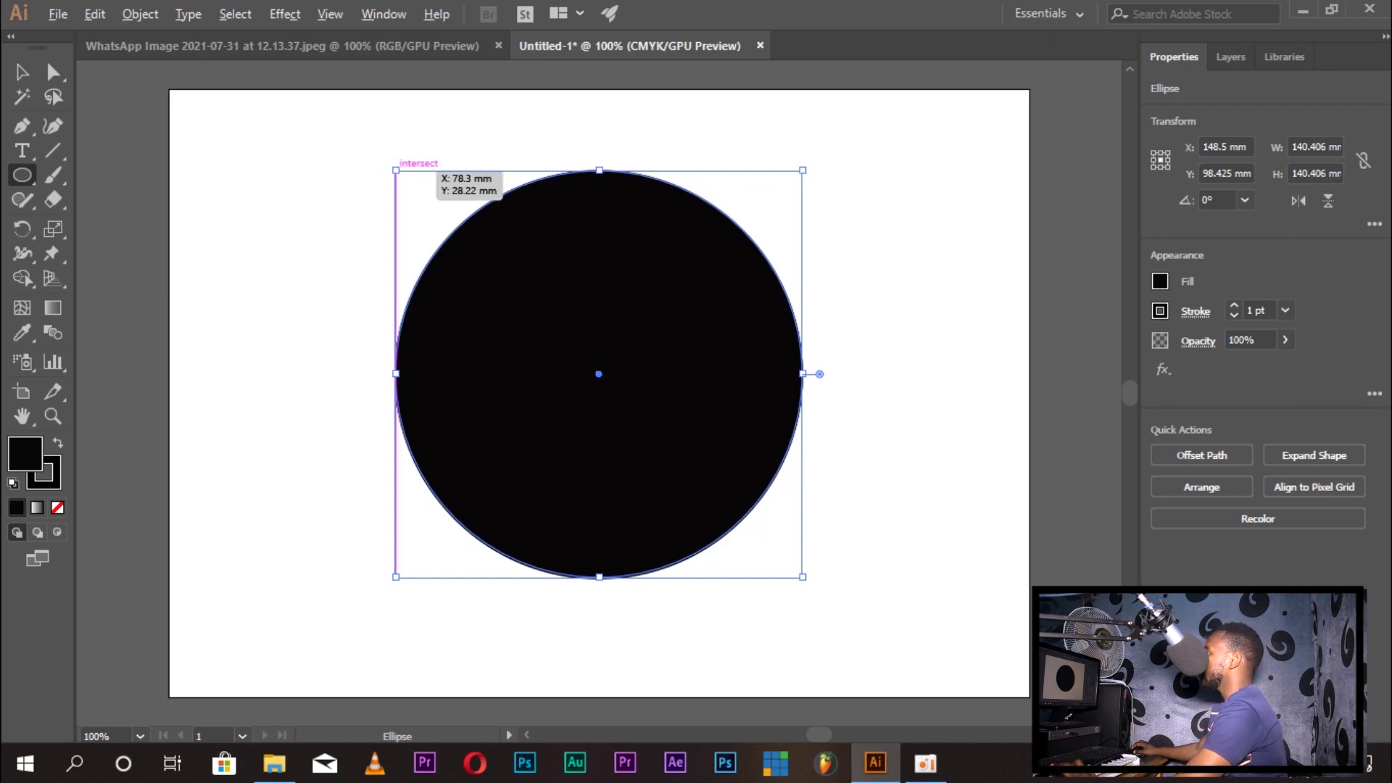
{"action": "left_click_drag", "start_coordinate": [396, 170], "coordinate": [411, 186]}
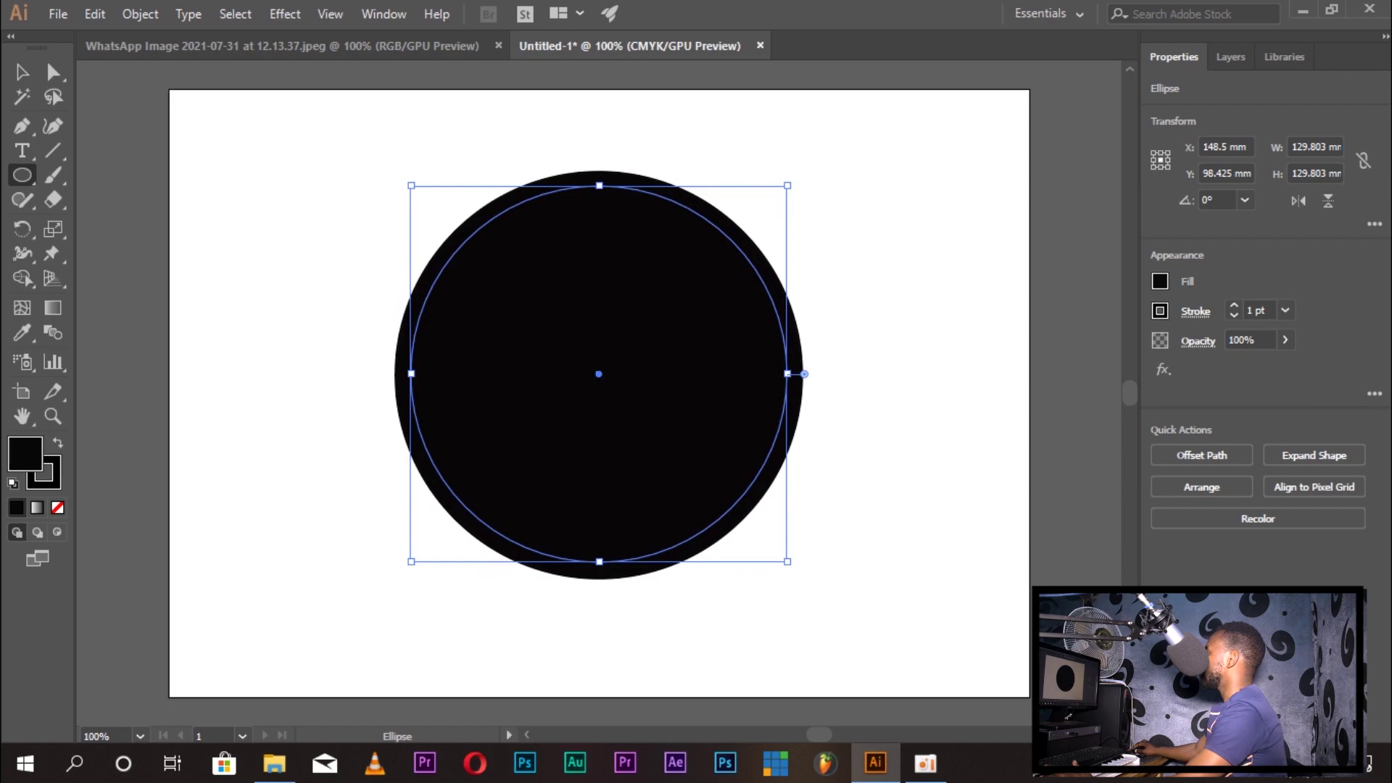
Remove the smaller circle's fill and give it a white stroke
{"action": "left_click", "coordinate": [1159, 281]}
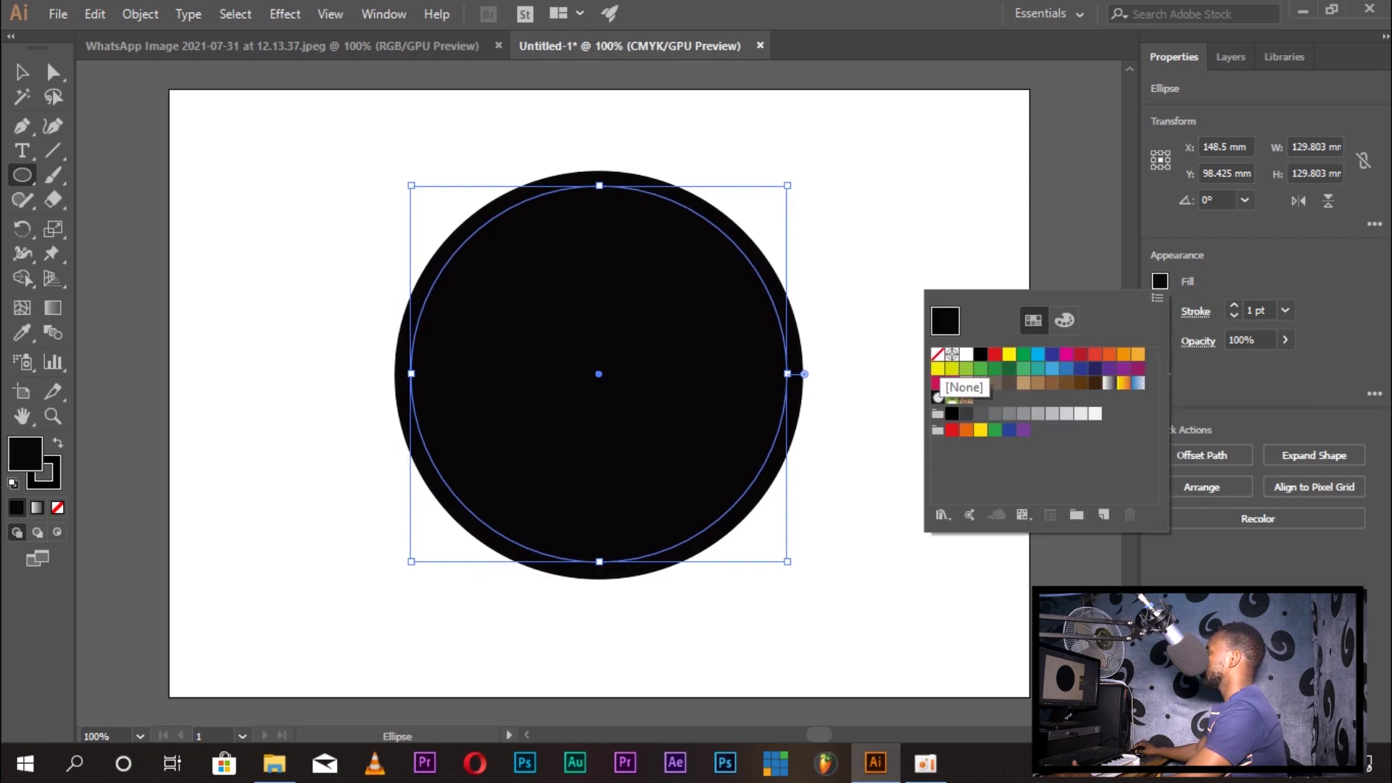
{"action": "left_click", "coordinate": [937, 353]}
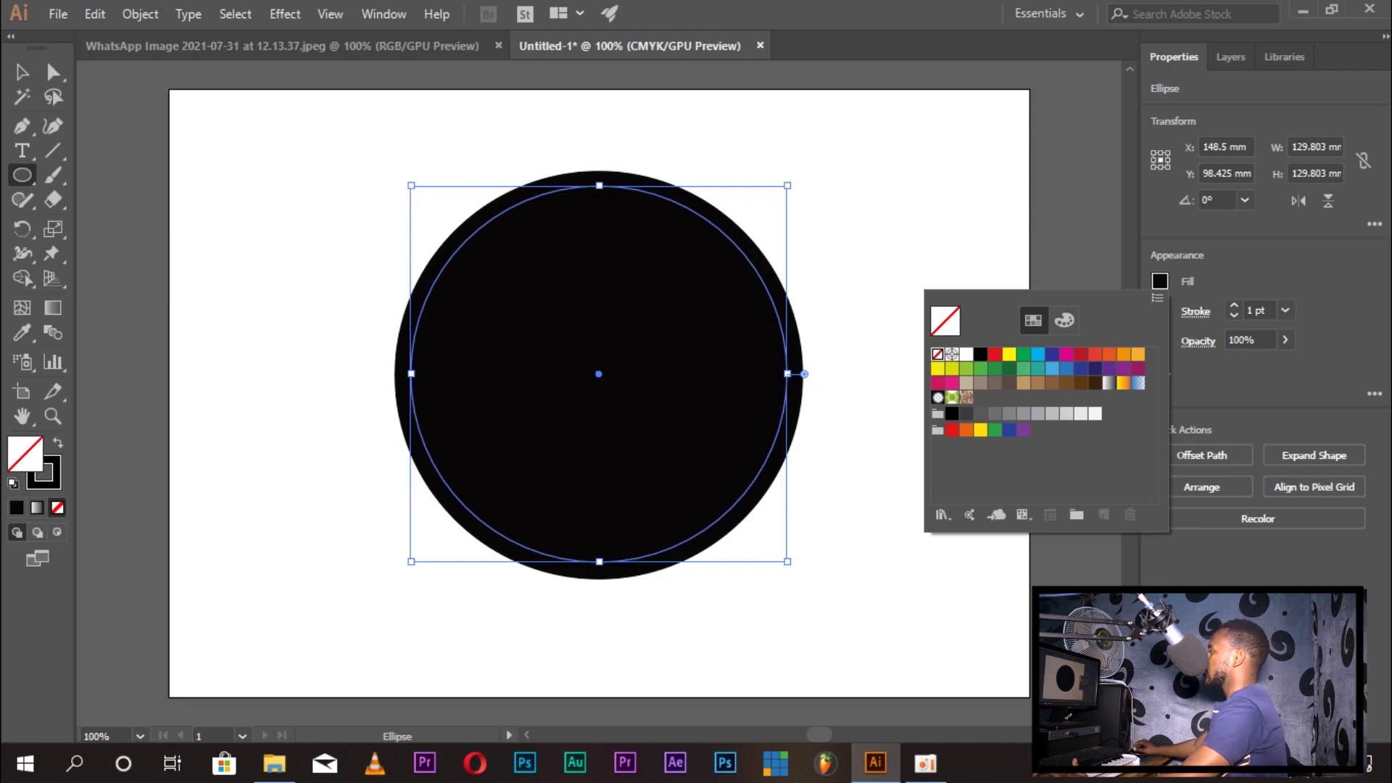
{"action": "key", "text": "Escape"}
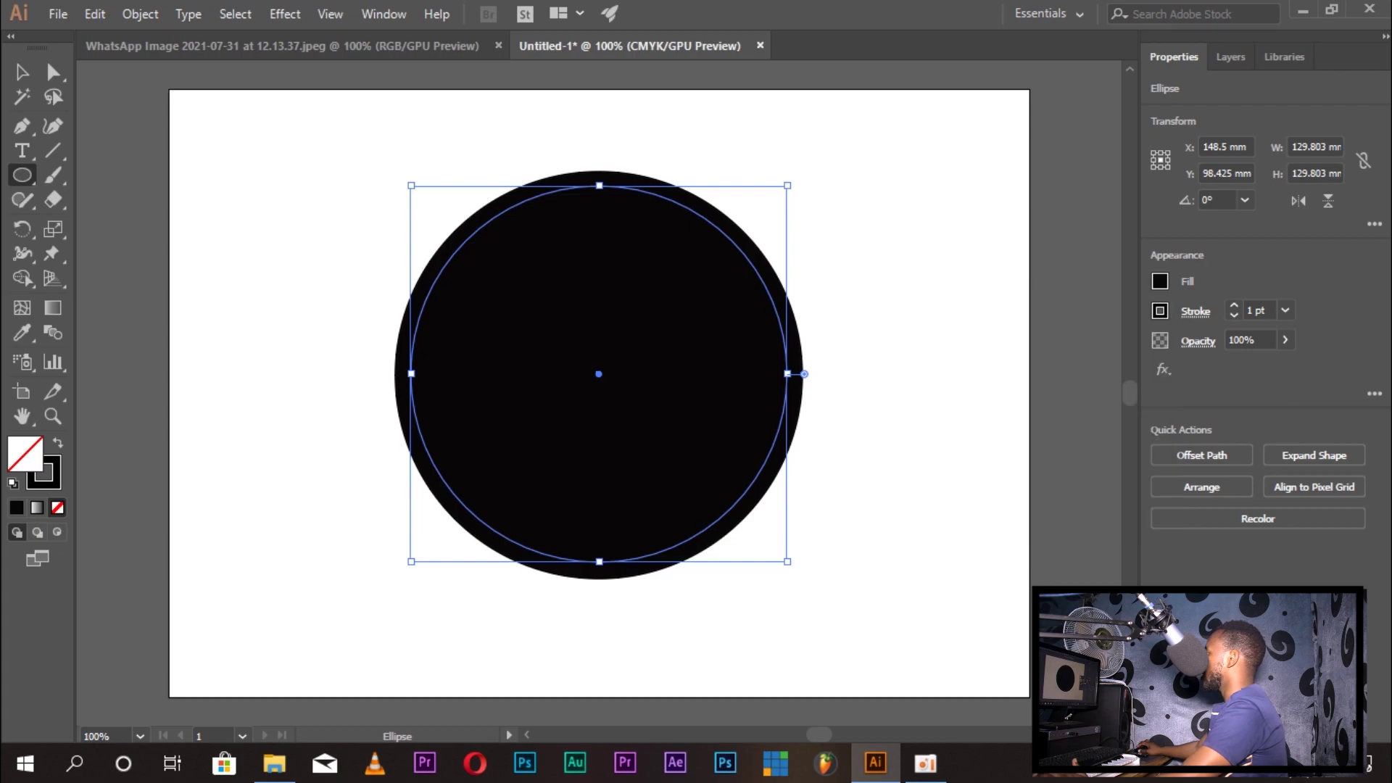
{"action": "left_click", "coordinate": [1159, 311]}
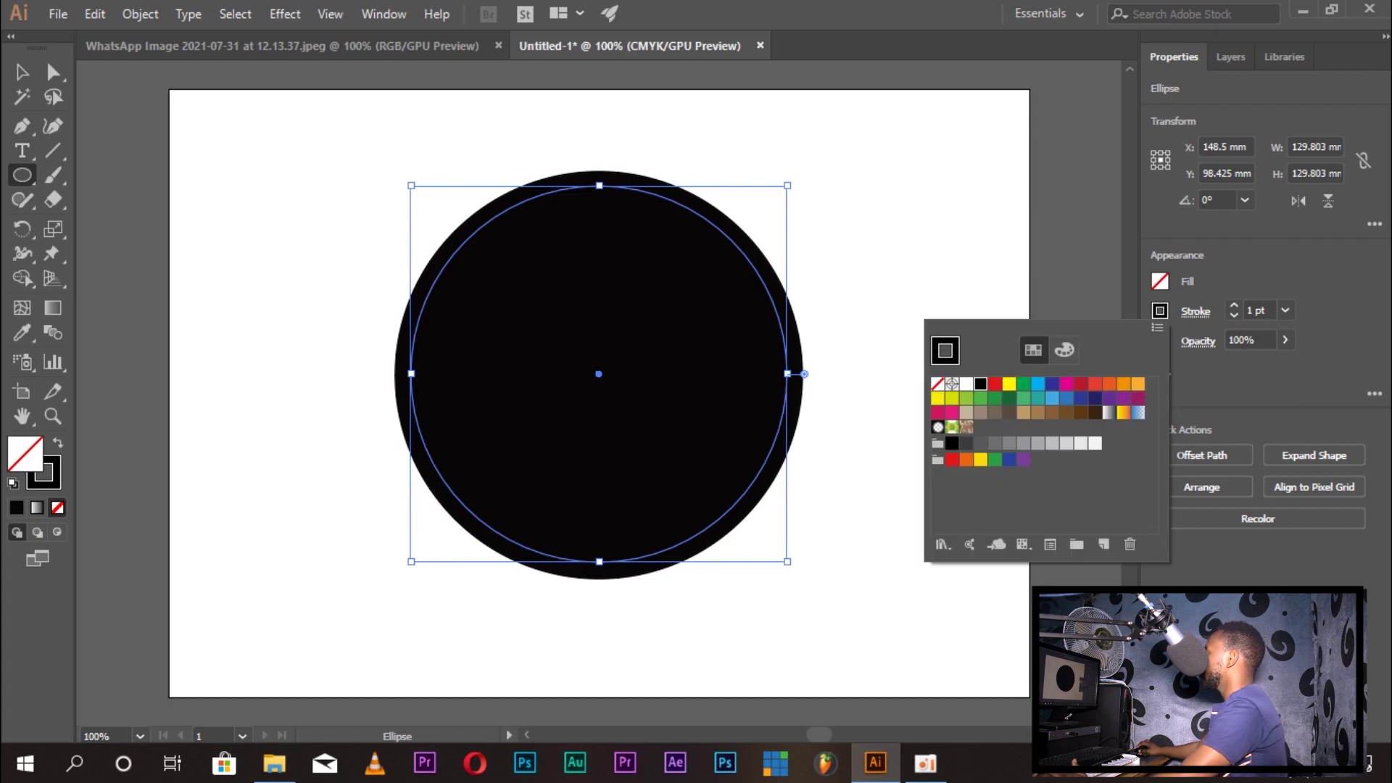
{"action": "left_click", "coordinate": [966, 383]}
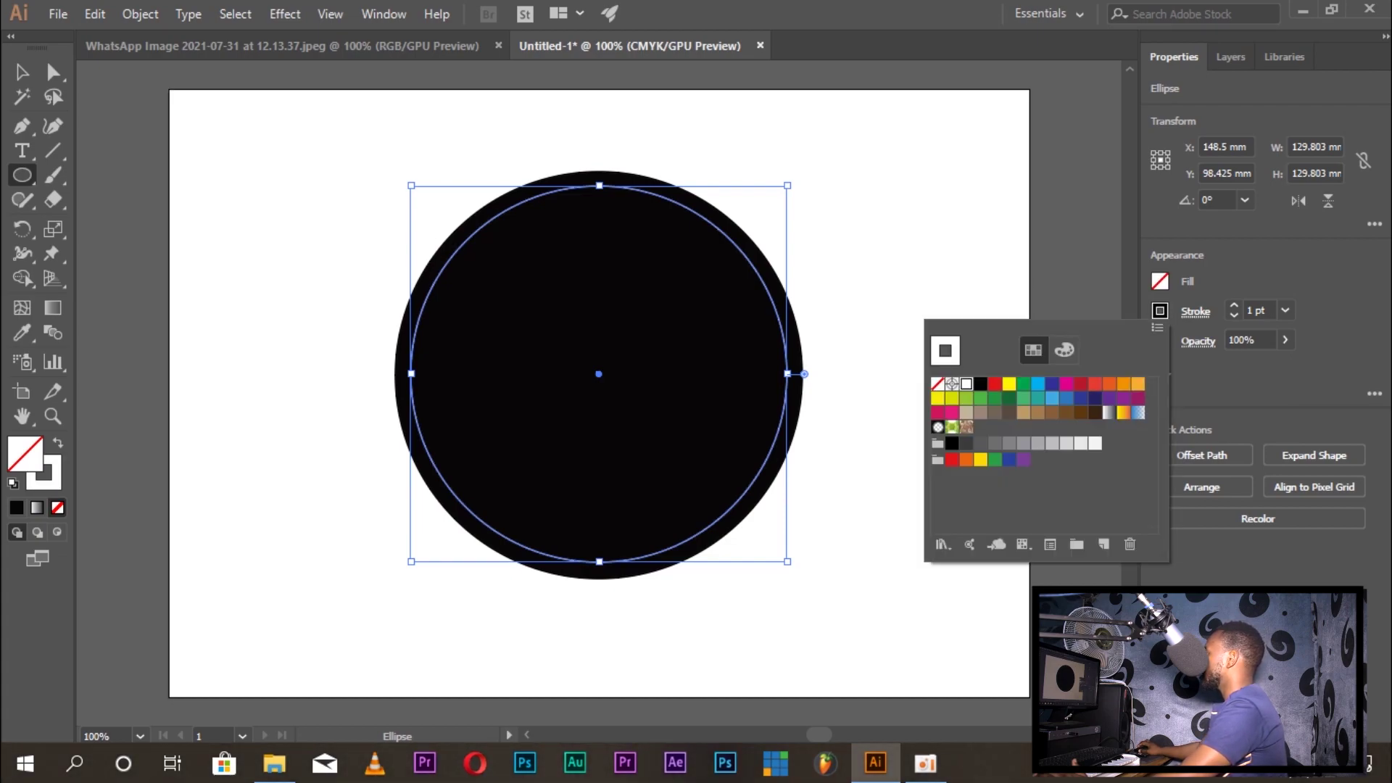
{"action": "key", "text": "Escape"}
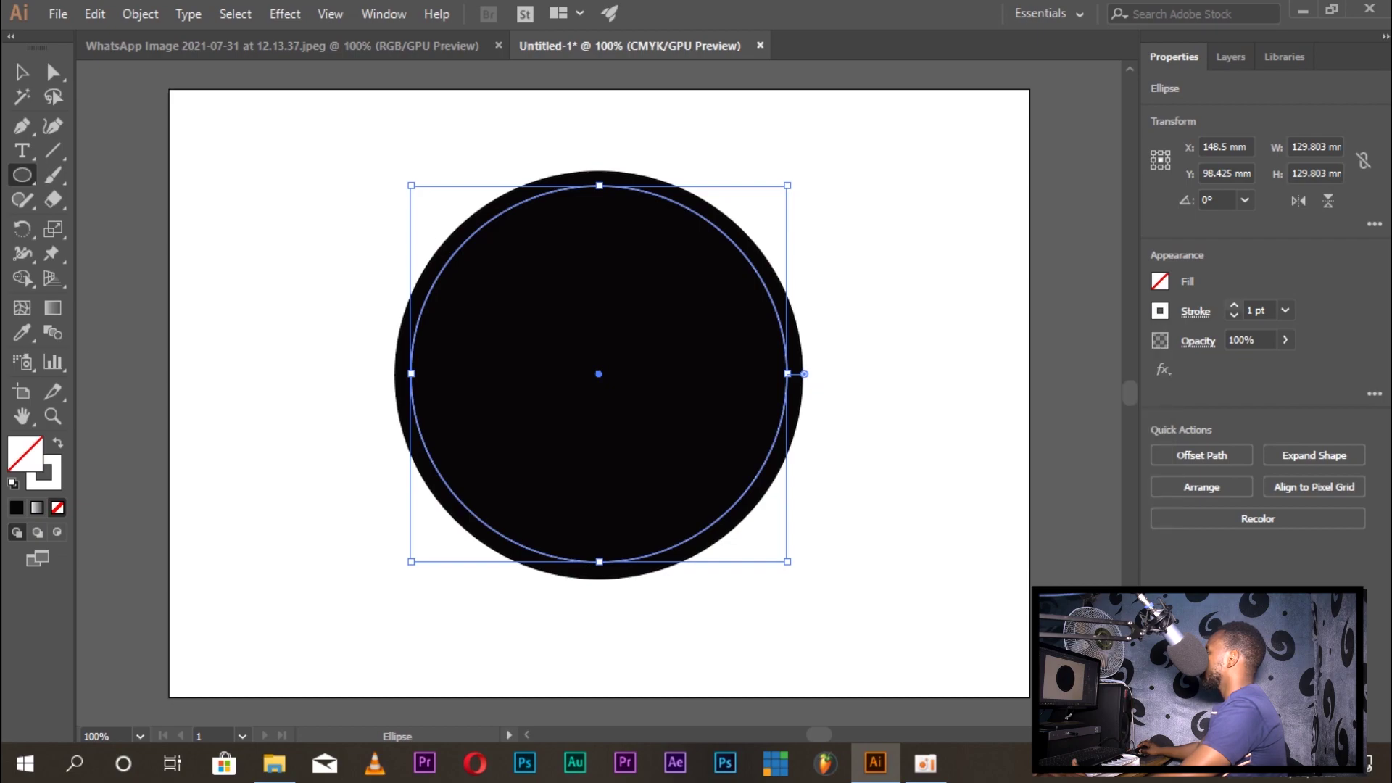
Increase the white ring's stroke weight to 7 pt
{"action": "left_click", "coordinate": [1234, 305]}
{"action": "left_click", "coordinate": [1234, 305]}
{"action": "left_click", "coordinate": [1234, 304]}
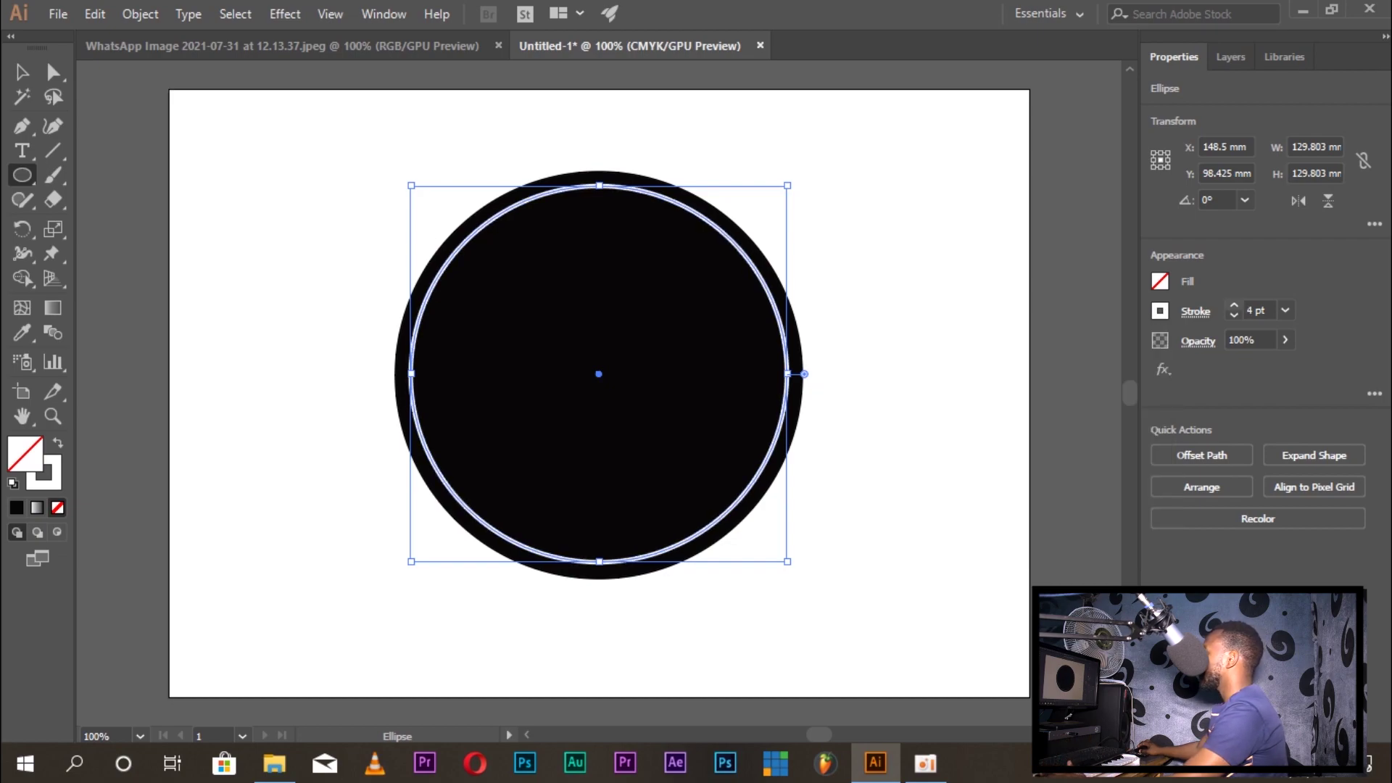
{"action": "left_click", "coordinate": [1233, 305]}
{"action": "left_click", "coordinate": [1233, 304]}
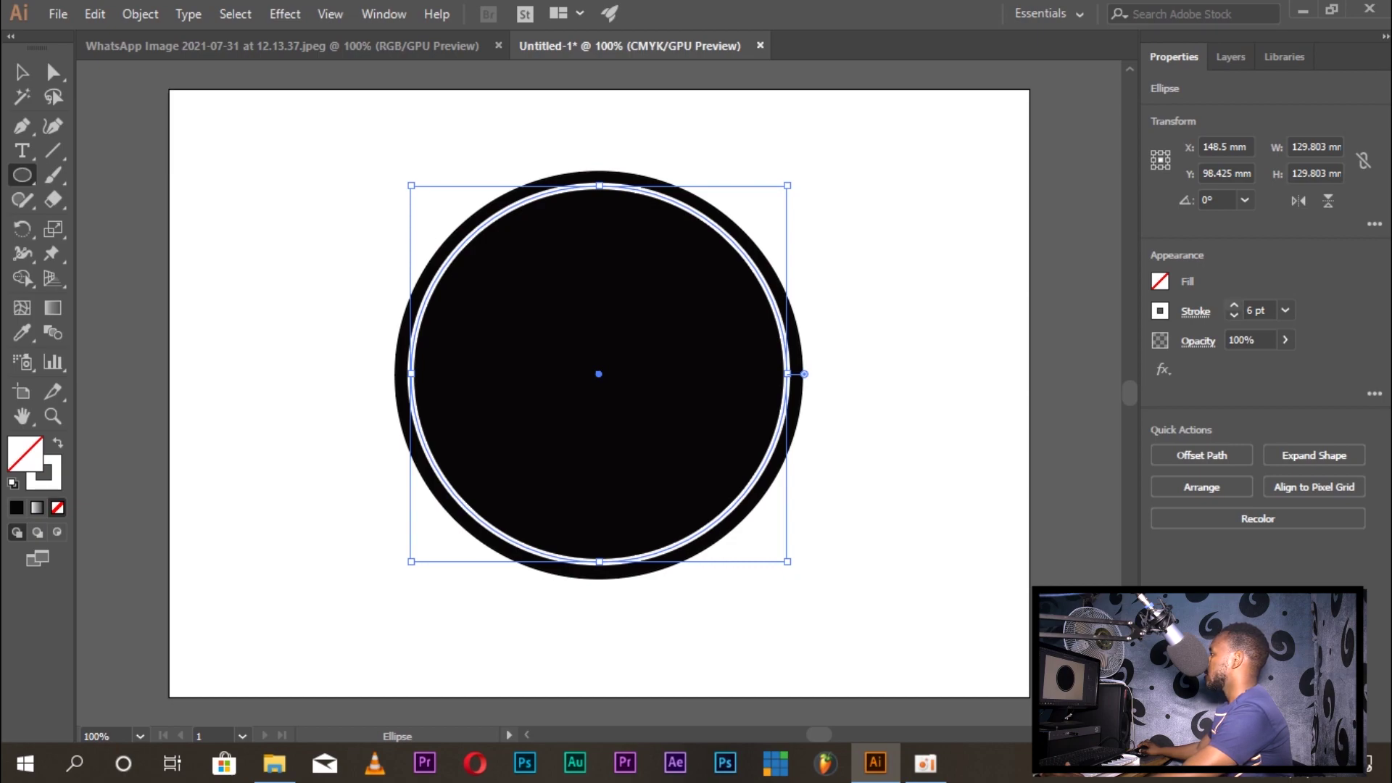
{"action": "key", "text": "Up"}
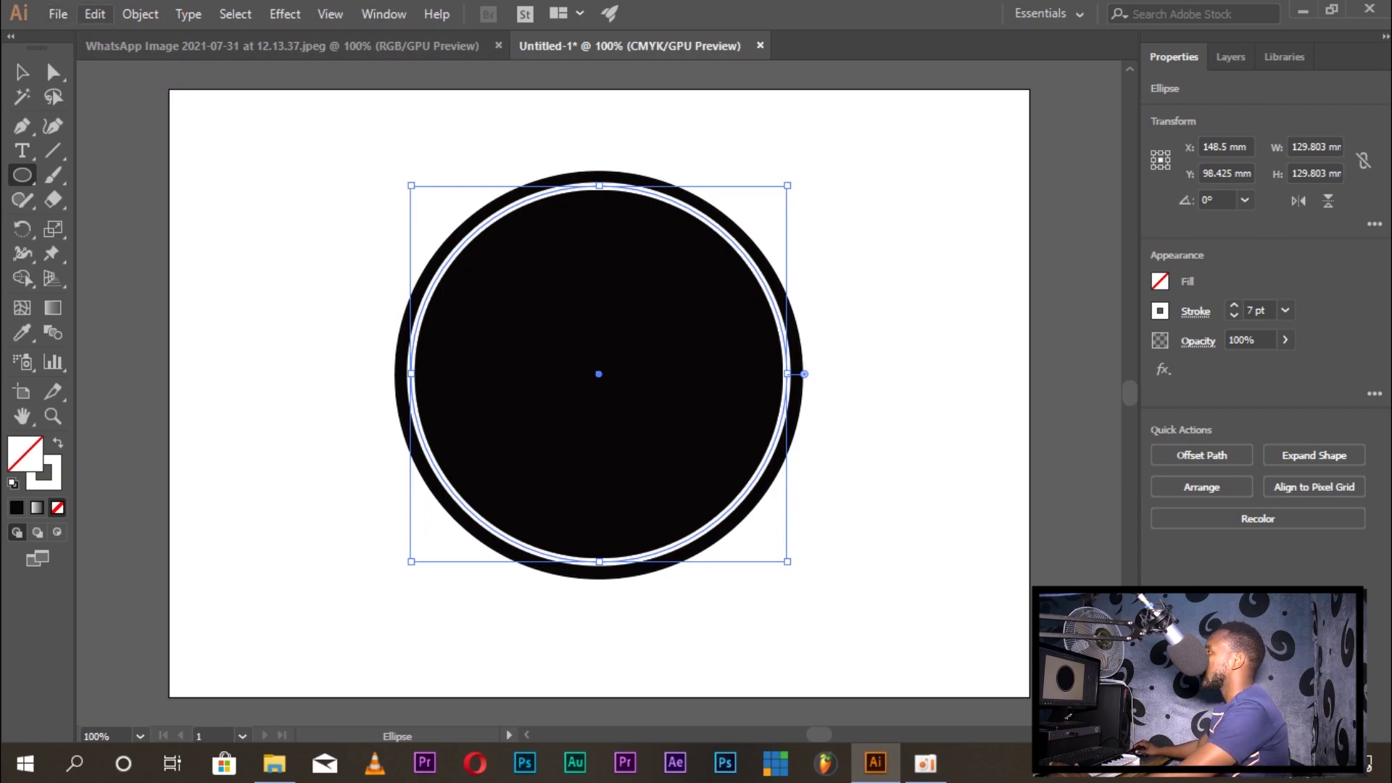
Duplicate the white ring and nudge the copy up to Y 98.778 mm, concentric with the black circle
{"action": "left_click", "coordinate": [95, 14]}
{"action": "left_click", "coordinate": [126, 111]}
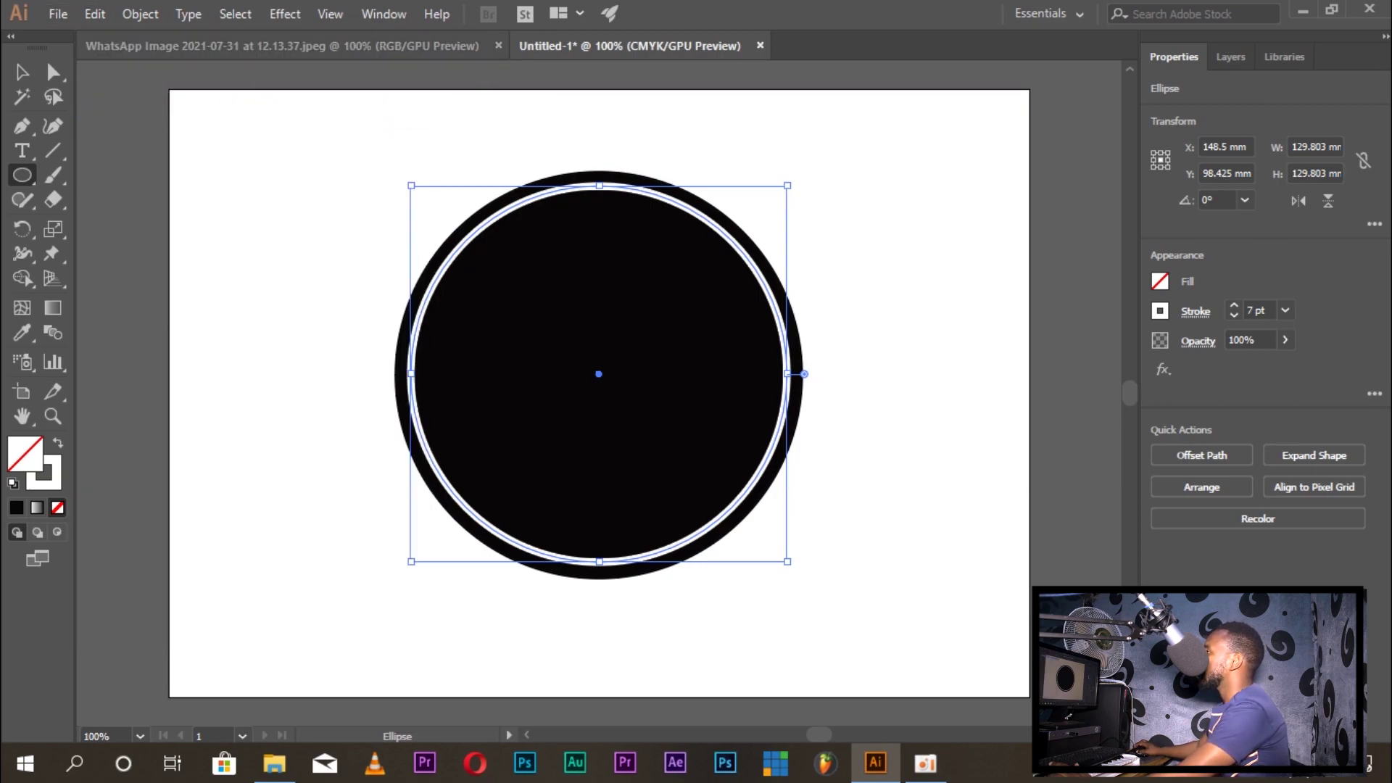
{"action": "left_click", "coordinate": [95, 14]}
{"action": "key", "text": "Down"}
{"action": "key", "text": "Down"}
{"action": "key", "text": "Down"}
{"action": "key", "text": "Return"}
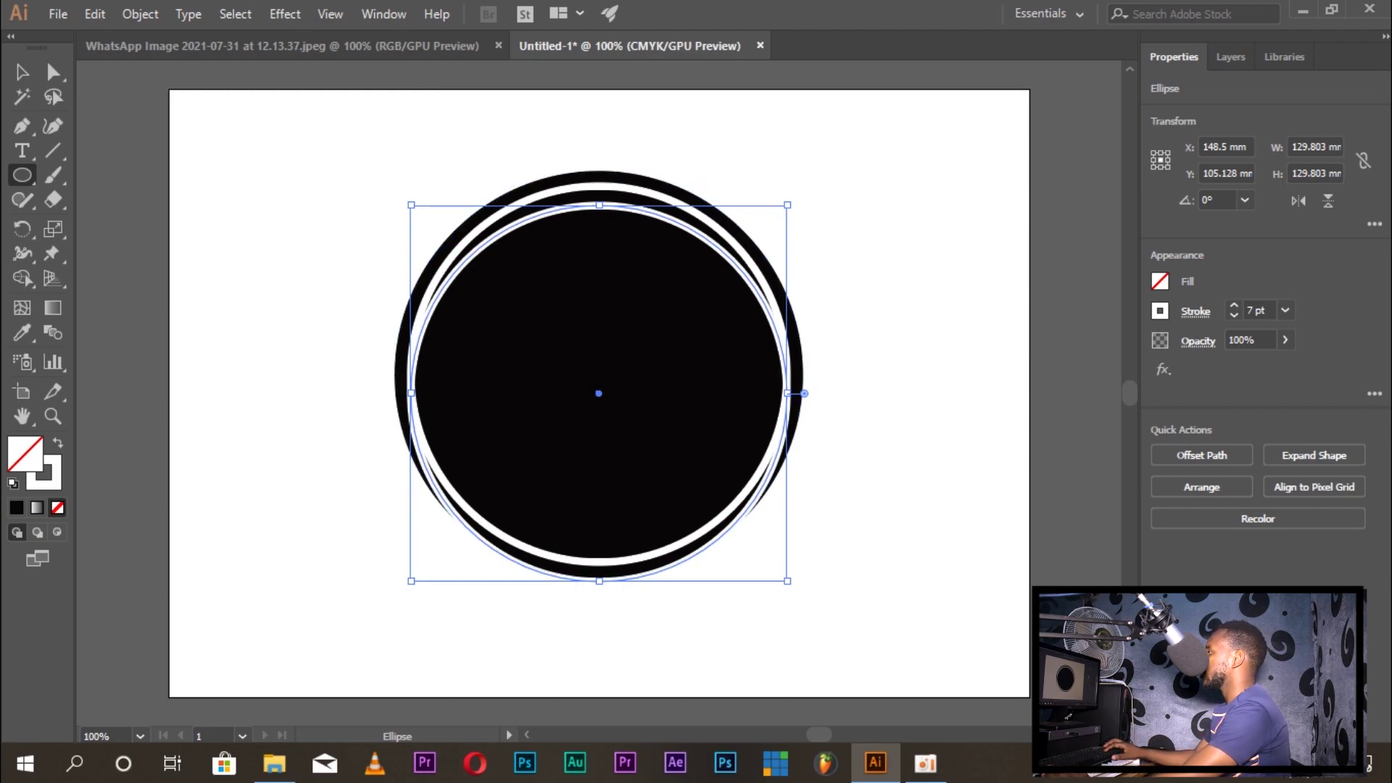
{"action": "key", "text": "Up"}
{"action": "key", "text": "Up"}
{"action": "key", "text": "Up"}
{"action": "key", "text": "Up"}
{"action": "key", "text": "Up"}
{"action": "key", "text": "Up"}
{"action": "key", "text": "Up"}
{"action": "key", "text": "Up"}
{"action": "key", "text": "Up"}
{"action": "key", "text": "Up"}
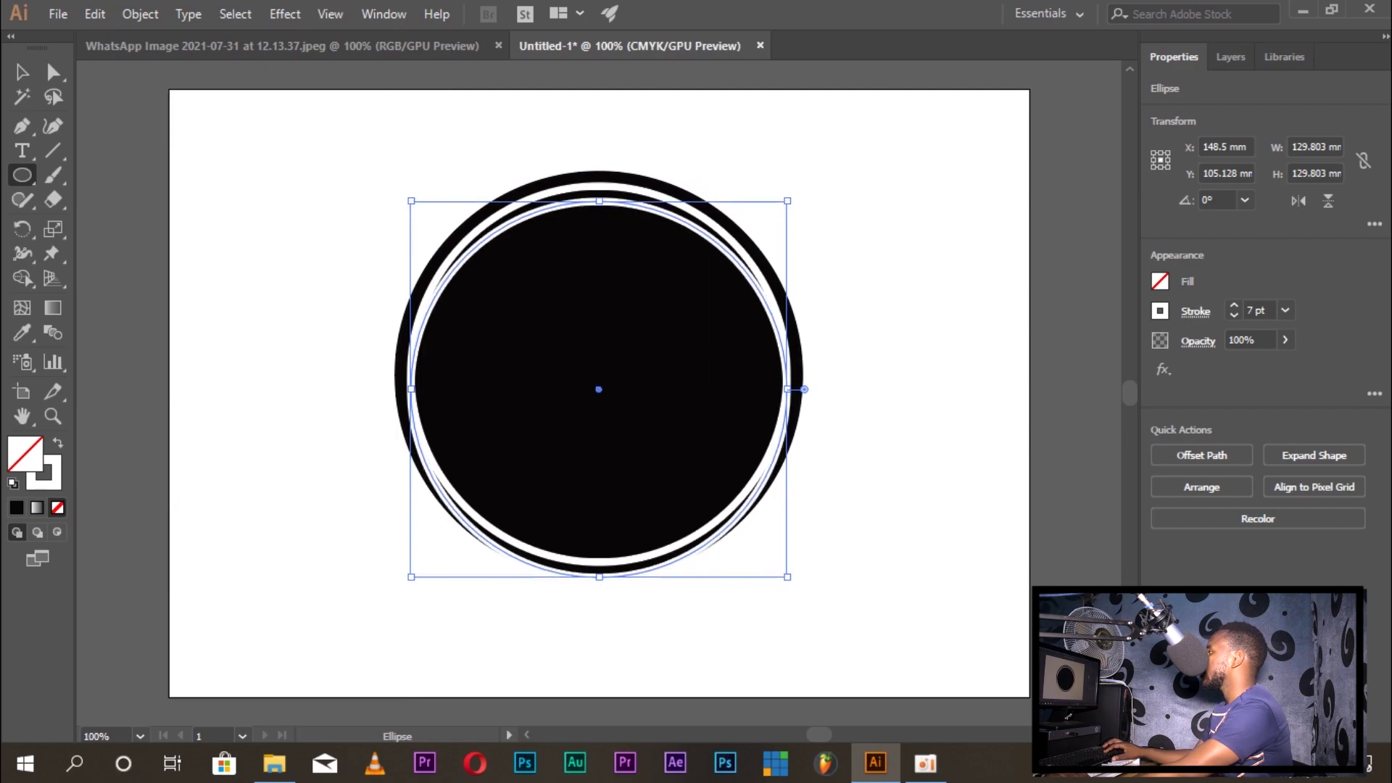
{"action": "key", "text": "Up"}
{"action": "key", "text": "Up"}
{"action": "key", "text": "Up"}
{"action": "key", "text": "Up"}
{"action": "key", "text": "Up"}
{"action": "key", "text": "Up"}
{"action": "key", "text": "Up"}
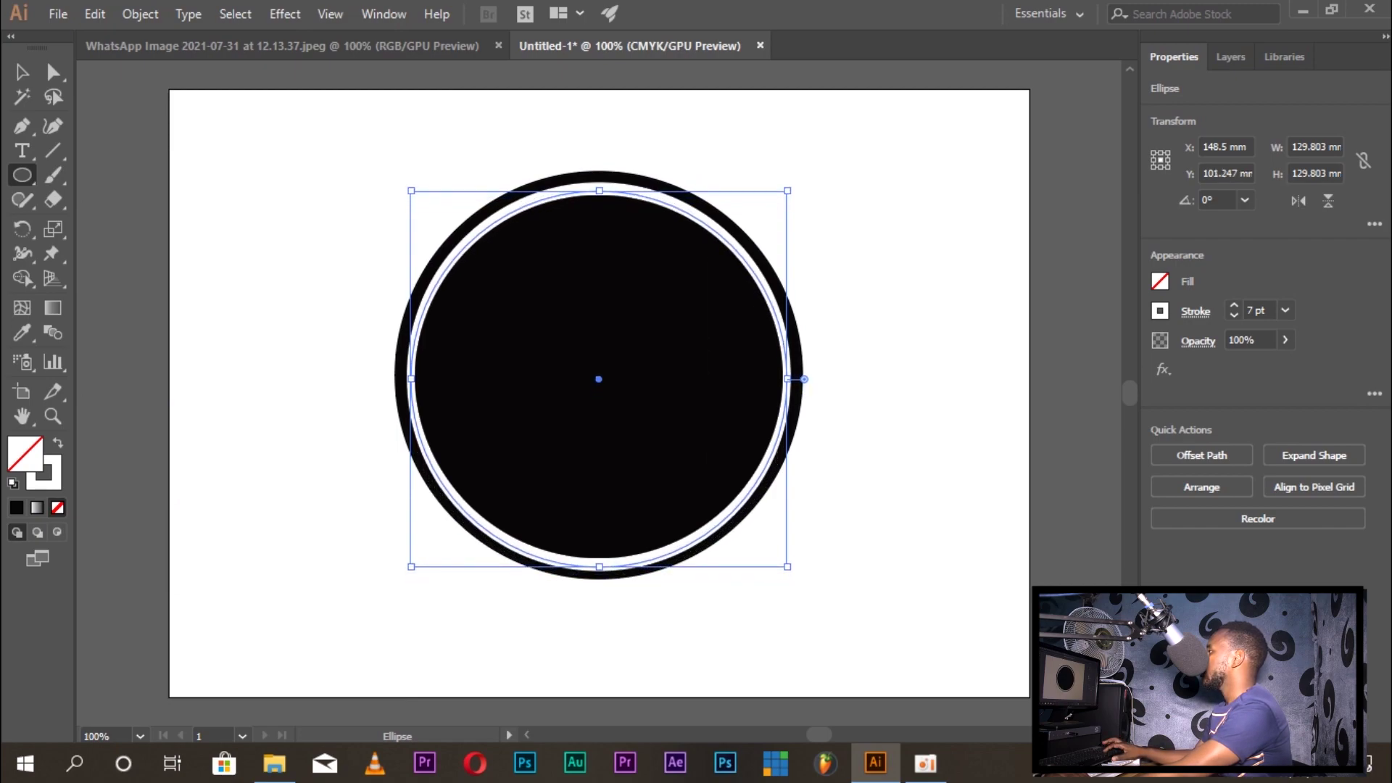
{"action": "key", "text": "Up"}
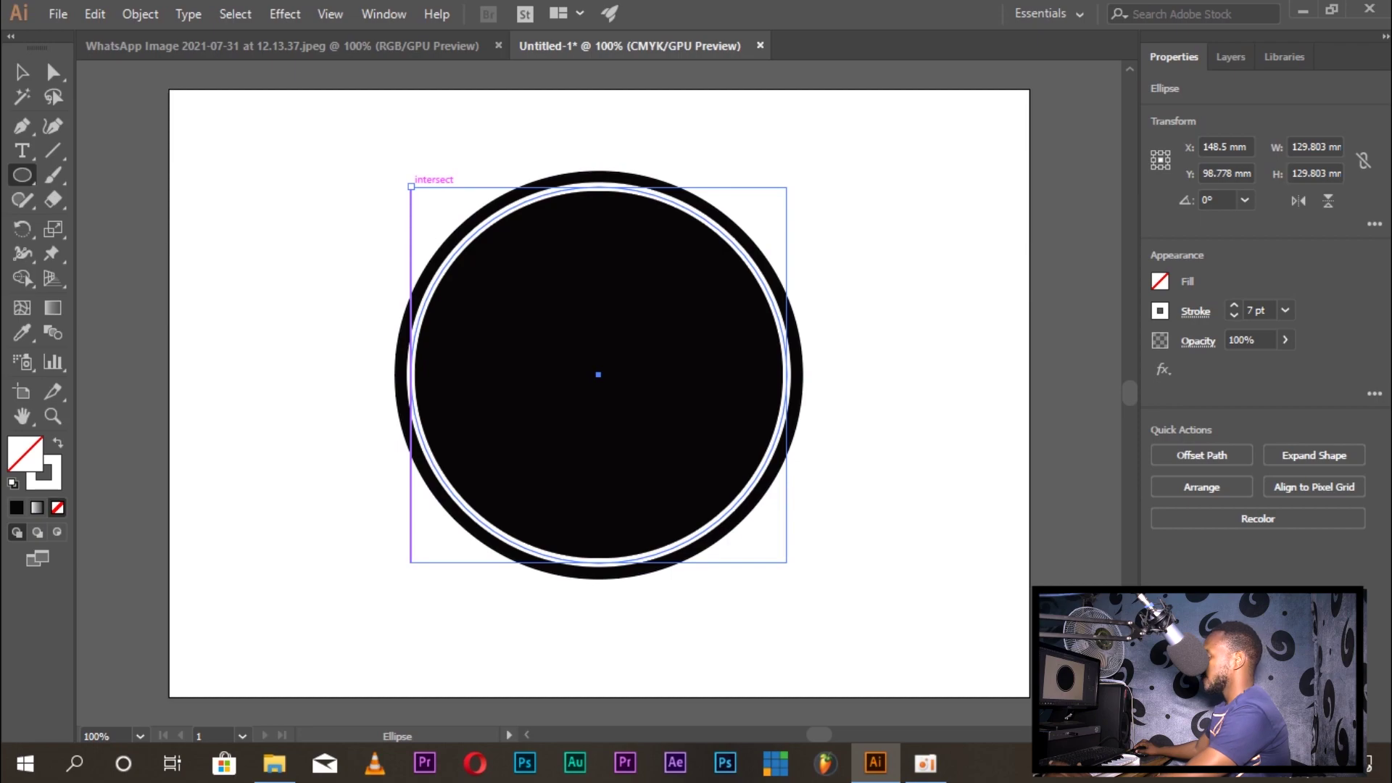
Scale the copied ring down around its centre to about 63.5 mm and thicken its stroke to 46 pt
{"action": "left_click_drag", "start_coordinate": [411, 187], "coordinate": [507, 282]}
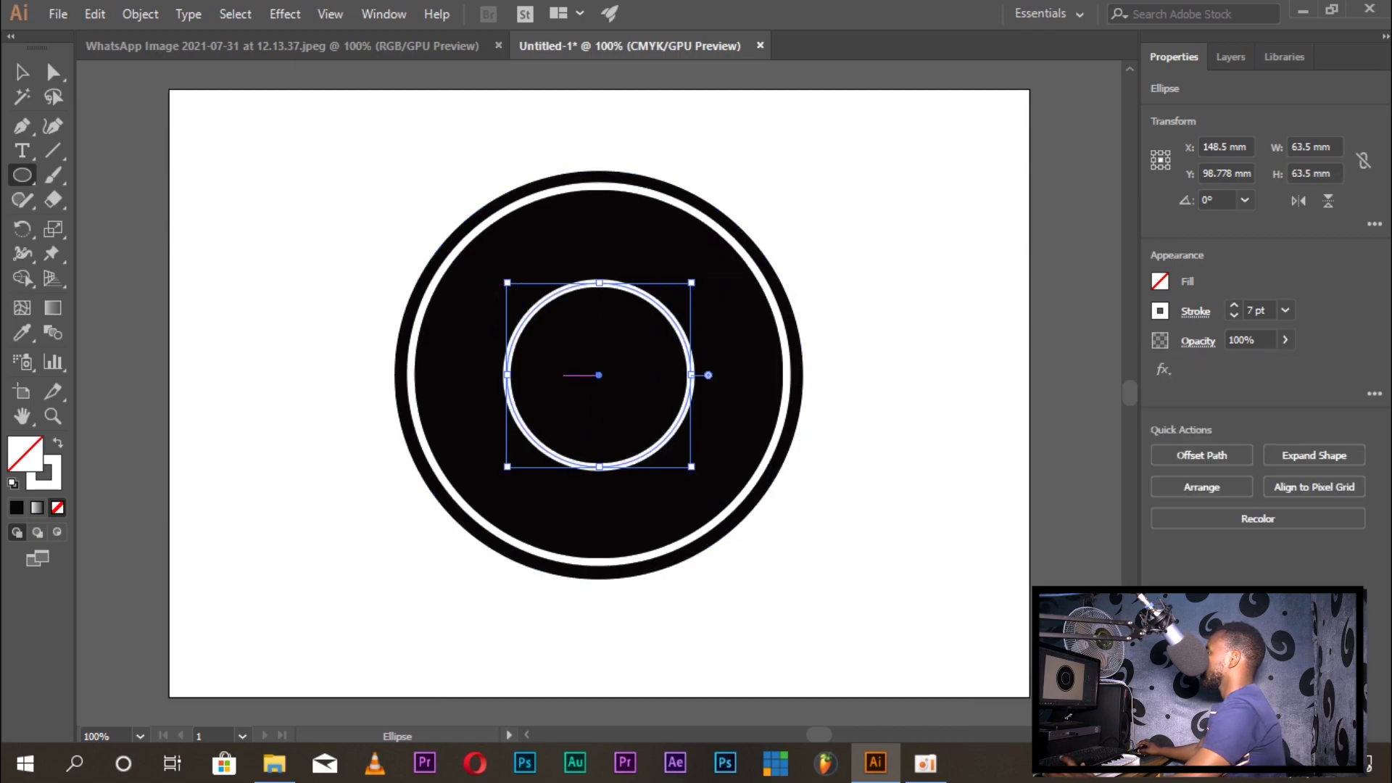
{"action": "left_click", "coordinate": [1233, 305]}
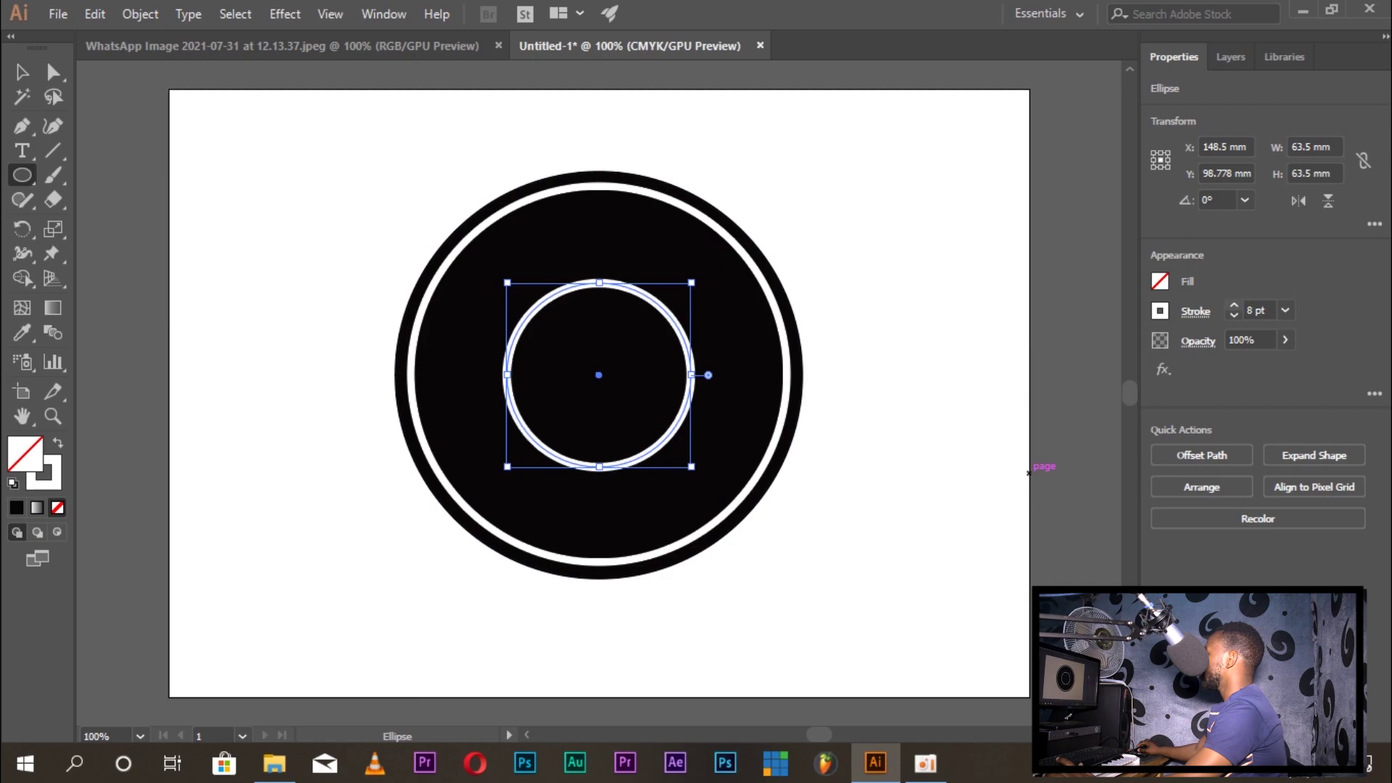
{"action": "key", "text": "Up"}
{"action": "key", "text": "Up"}
{"action": "key", "text": "Up"}
{"action": "key", "text": "Up"}
{"action": "key", "text": "Up"}
{"action": "key", "text": "Up"}
{"action": "key", "text": "Up"}
{"action": "key", "text": "Up"}
{"action": "key", "text": "Up"}
{"action": "key", "text": "Up"}
{"action": "key", "text": "Up"}
{"action": "key", "text": "Up"}
{"action": "key", "text": "Up"}
{"action": "key", "text": "Up"}
{"action": "key", "text": "Up"}
{"action": "key", "text": "Up"}
{"action": "key", "text": "Up"}
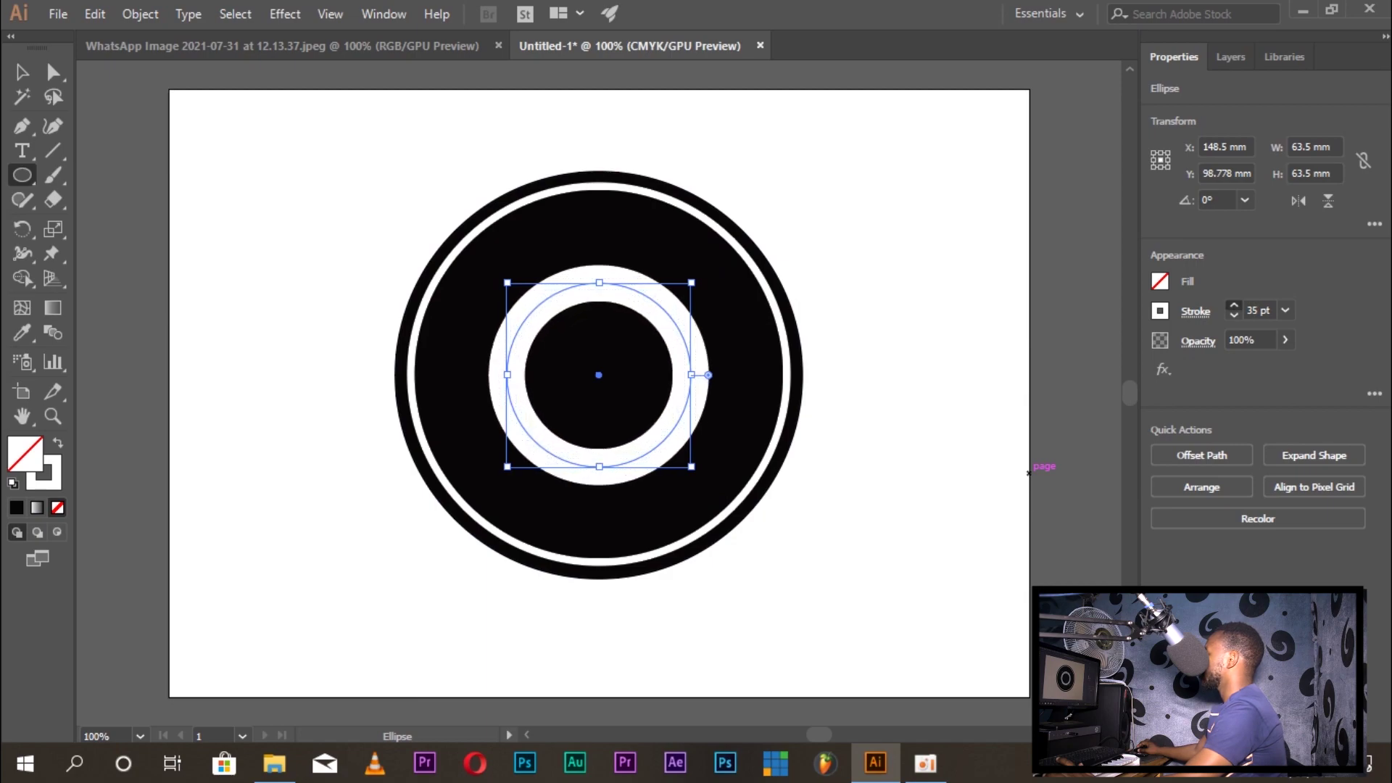
{"action": "key", "text": "Up"}
{"action": "key", "text": "Up"}
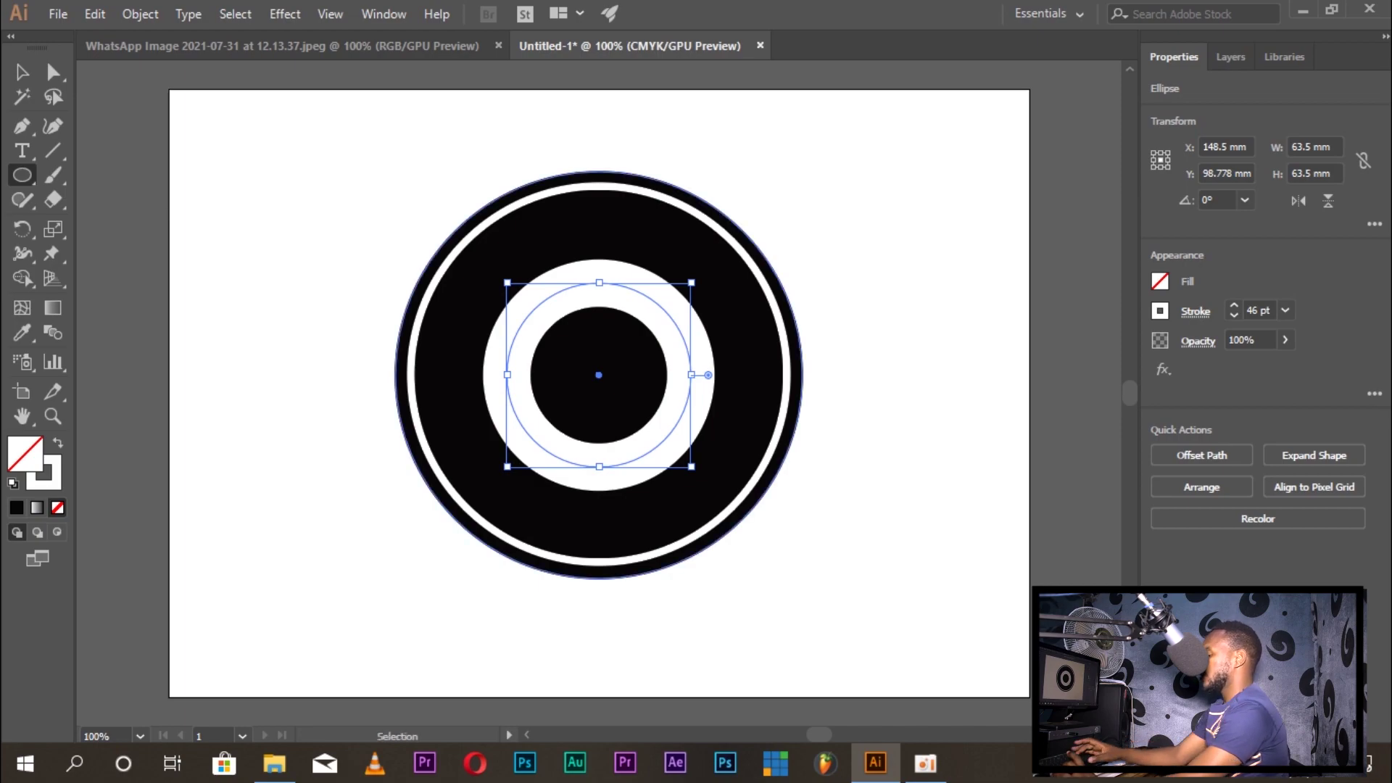
Paste a duplicate of the thick inner ring and nudge it up to about Y 99.836 mm, over the original
{"action": "key", "text": "ctrl+v"}
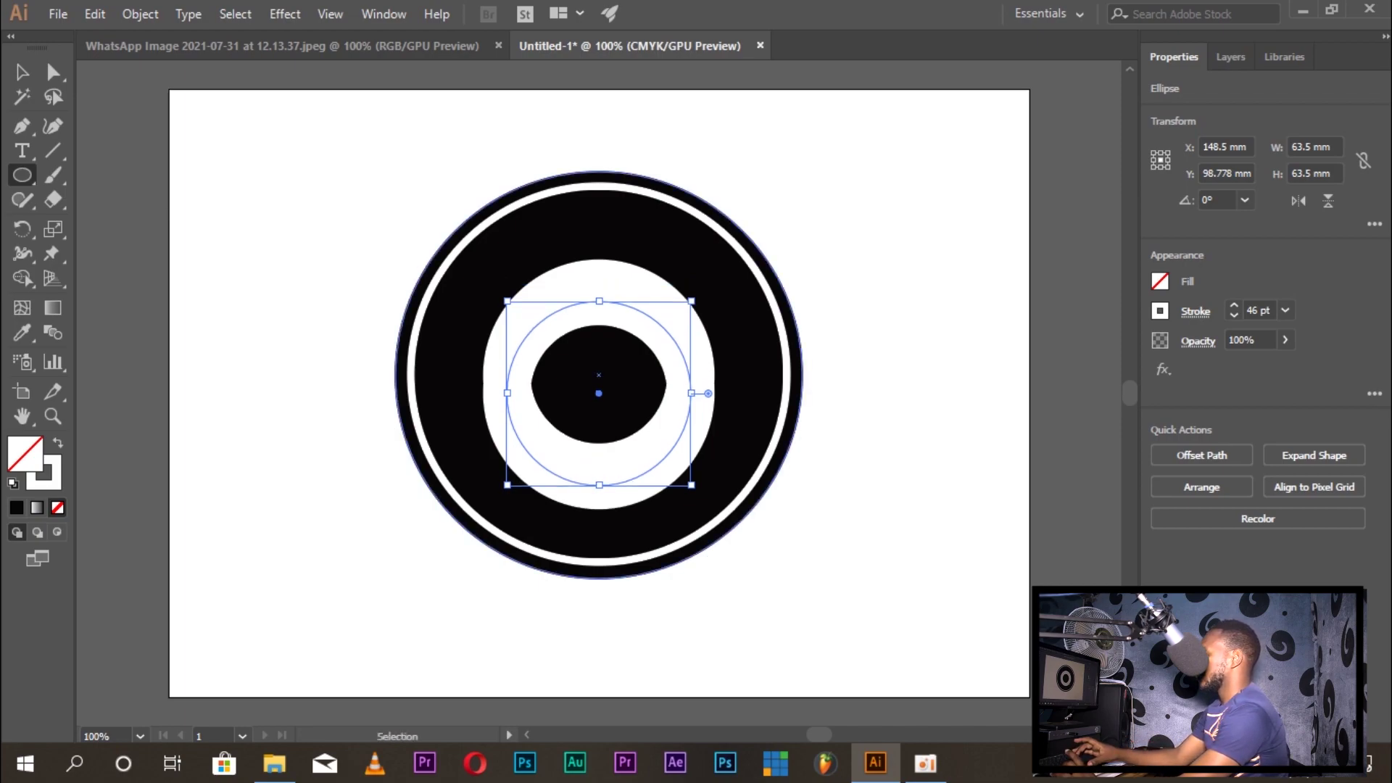
{"action": "key", "text": "Up"}
{"action": "key", "text": "Up"}
{"action": "key", "text": "Up"}
{"action": "key", "text": "Up"}
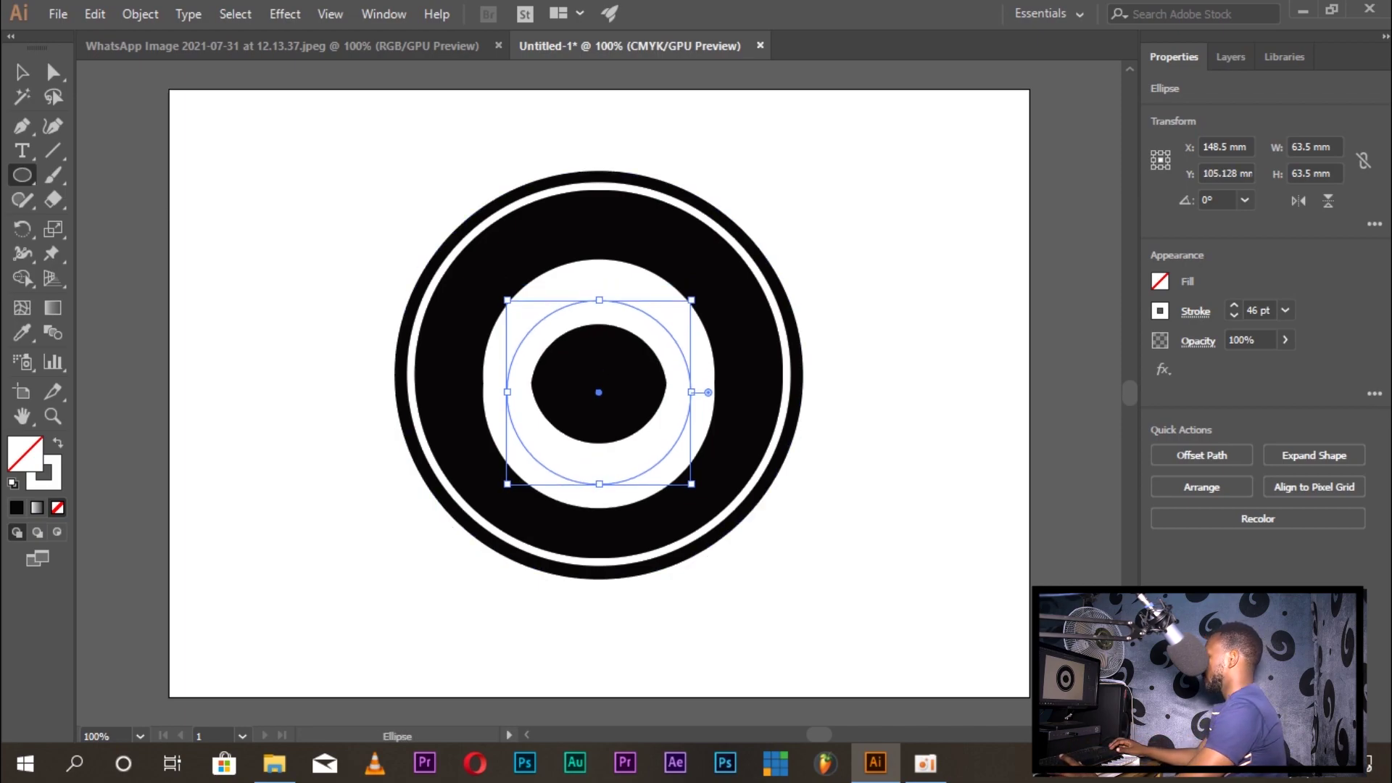
{"action": "key", "text": "Up"}
{"action": "key", "text": "Up"}
{"action": "key", "text": "Up"}
{"action": "key", "text": "Up"}
{"action": "key", "text": "Up"}
{"action": "key", "text": "Up"}
{"action": "key", "text": "Up"}
{"action": "key", "text": "Up"}
{"action": "key", "text": "Up"}
{"action": "key", "text": "Up"}
{"action": "key", "text": "Up"}
{"action": "key", "text": "Up"}
{"action": "key", "text": "Up"}
{"action": "key", "text": "Up"}
{"action": "key", "text": "Up"}
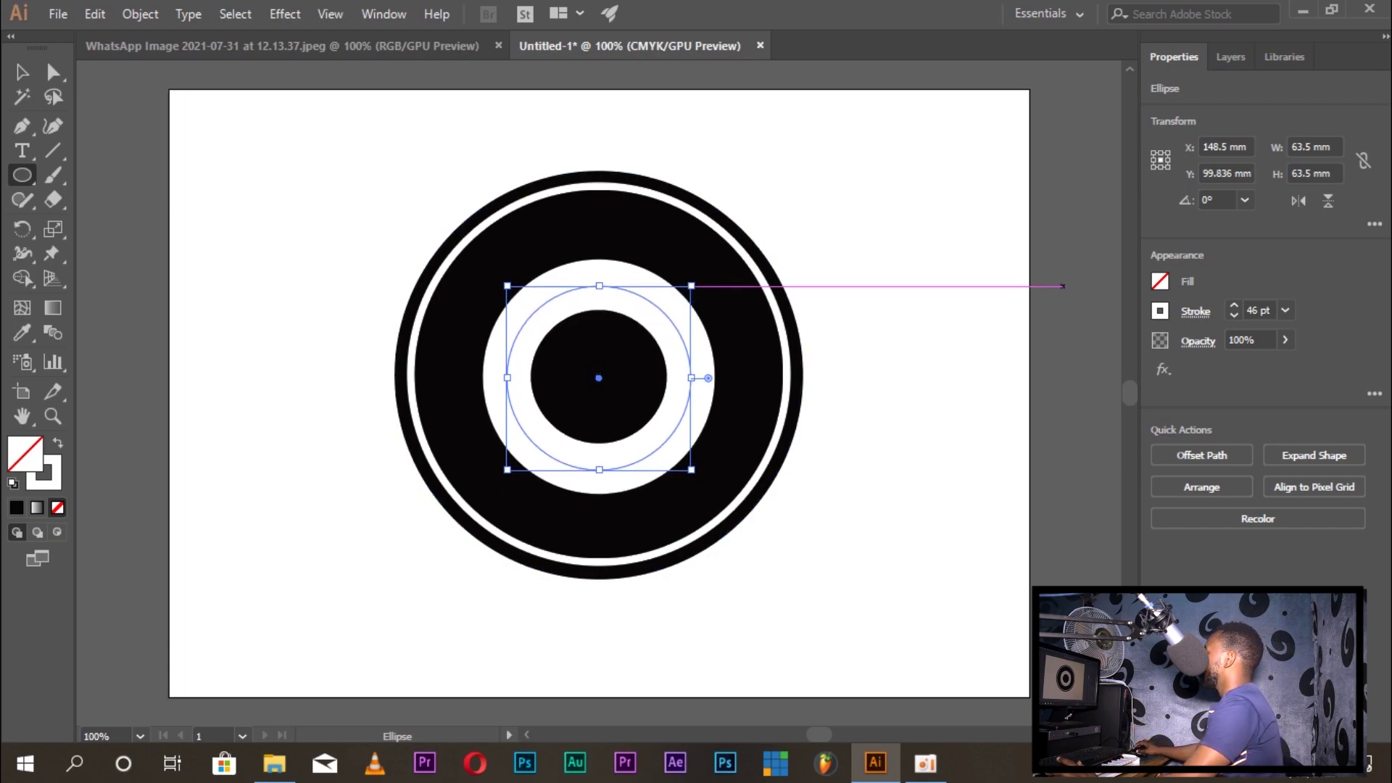
Reduce the duplicated inner ring's stroke weight to 10 pt
{"action": "left_click", "coordinate": [1234, 315]}
{"action": "left_click", "coordinate": [1234, 314]}
{"action": "left_click", "coordinate": [1234, 315]}
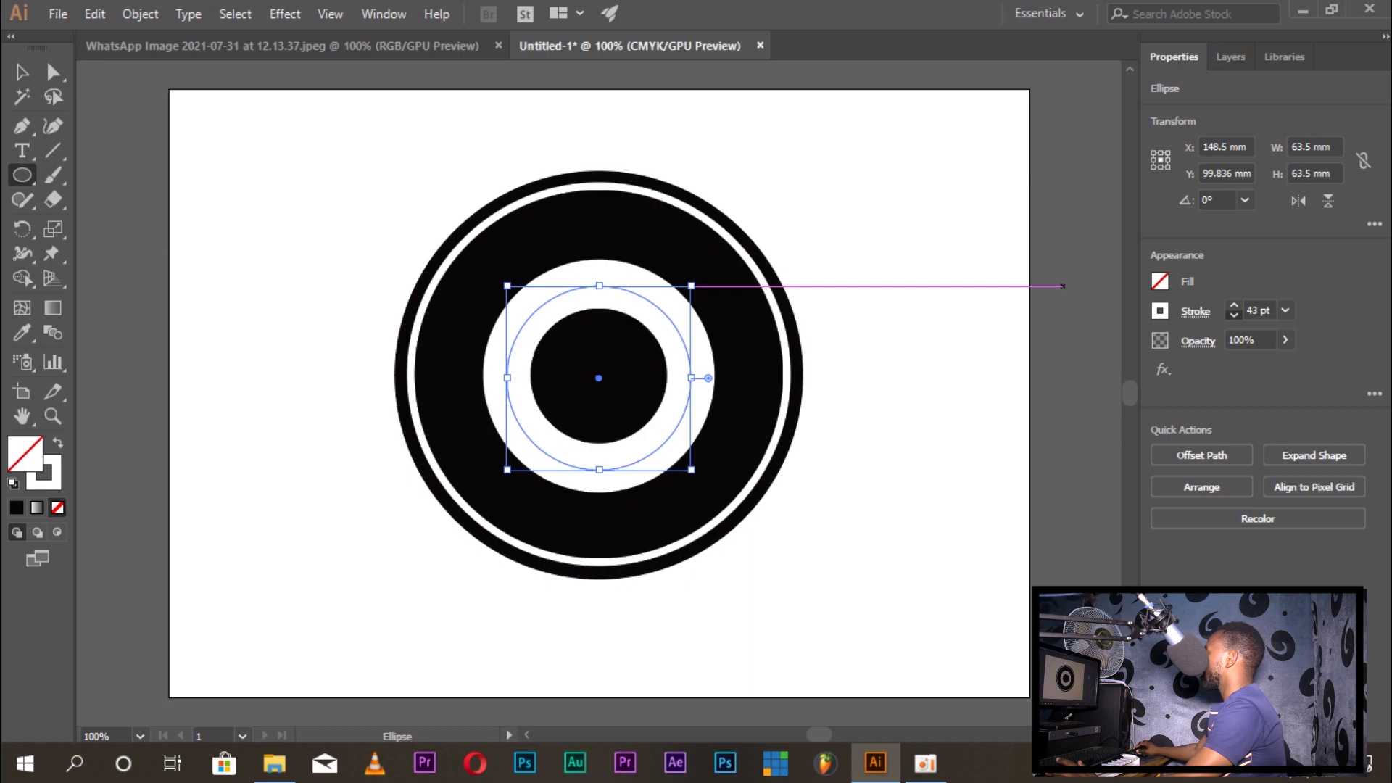
{"action": "left_click", "coordinate": [1234, 315]}
{"action": "left_click", "coordinate": [1234, 315]}
{"action": "left_click", "coordinate": [1234, 315]}
{"action": "left_click", "coordinate": [1235, 315]}
{"action": "key", "text": "Down"}
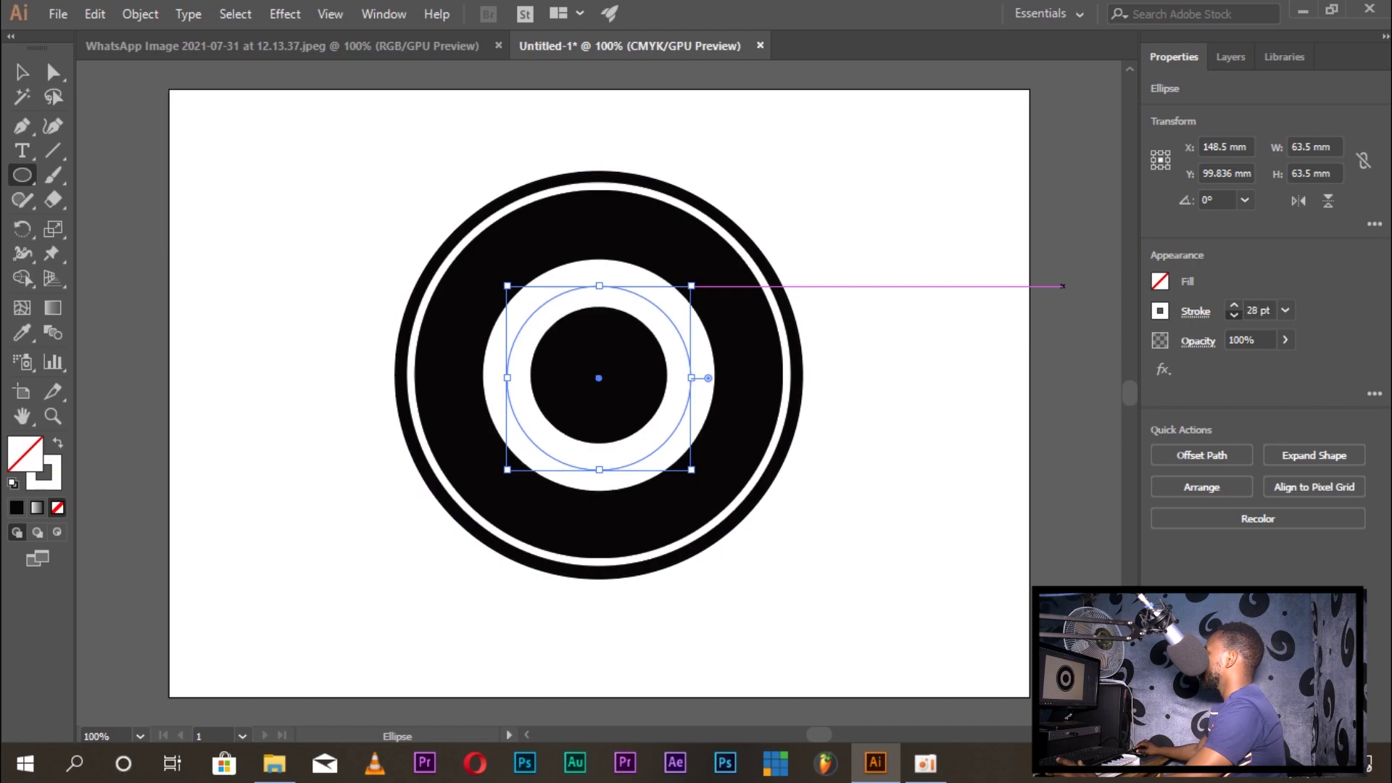
{"action": "key", "text": "Down"}
{"action": "key", "text": "Down"}
{"action": "key", "text": "Down"}
{"action": "key", "text": "Down"}
{"action": "left_click", "coordinate": [1285, 310]}
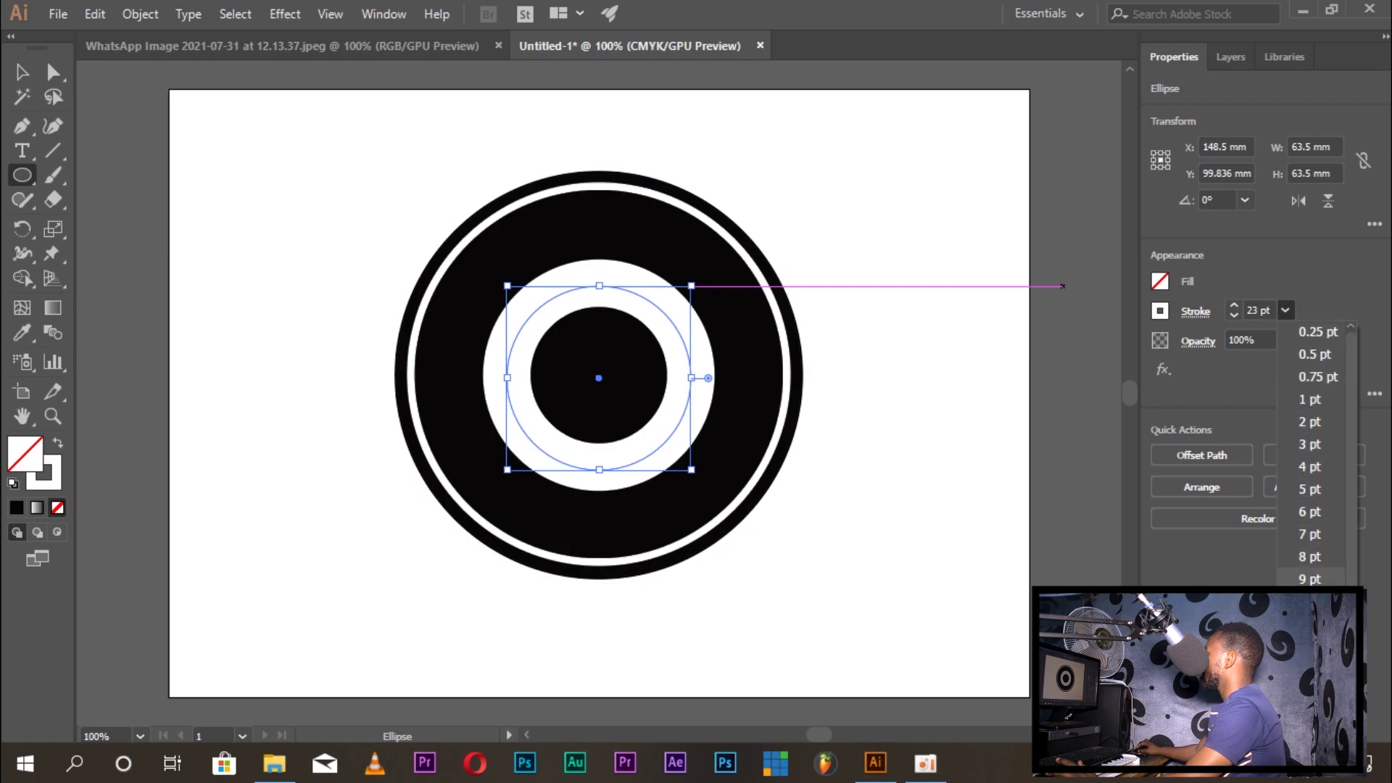
{"action": "left_click", "coordinate": [1310, 601]}
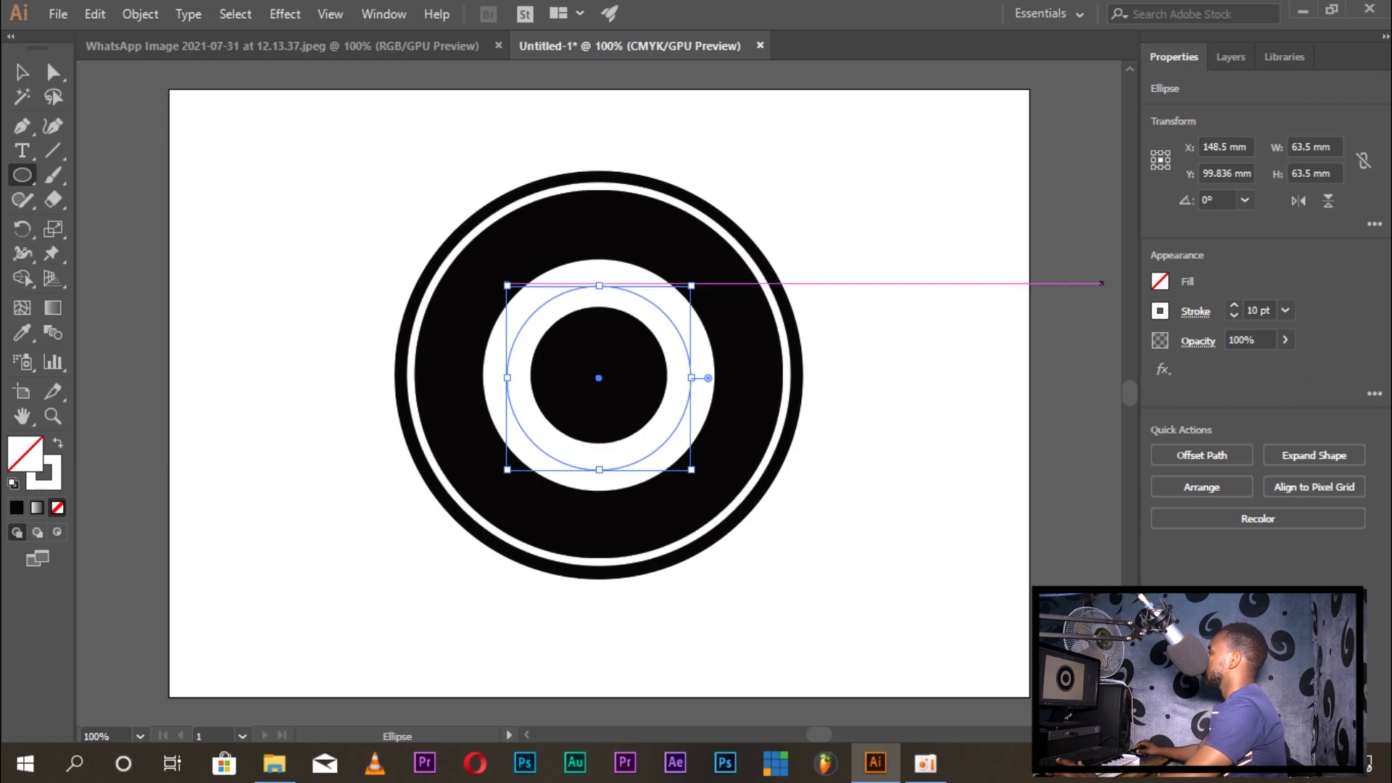
Colour the duplicated inner ring's stroke black and thin it to 7 pt
{"action": "left_click", "coordinate": [1160, 310]}
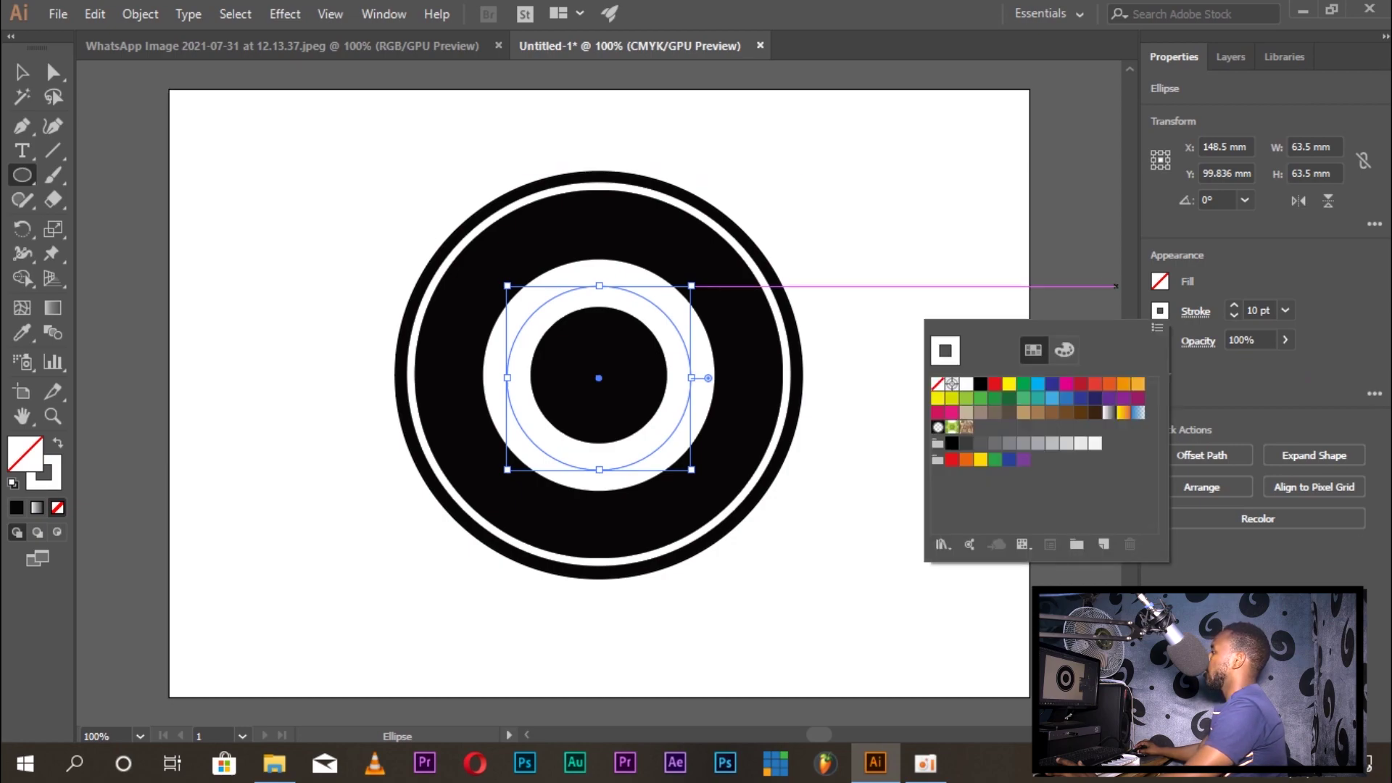
{"action": "left_click", "coordinate": [980, 384]}
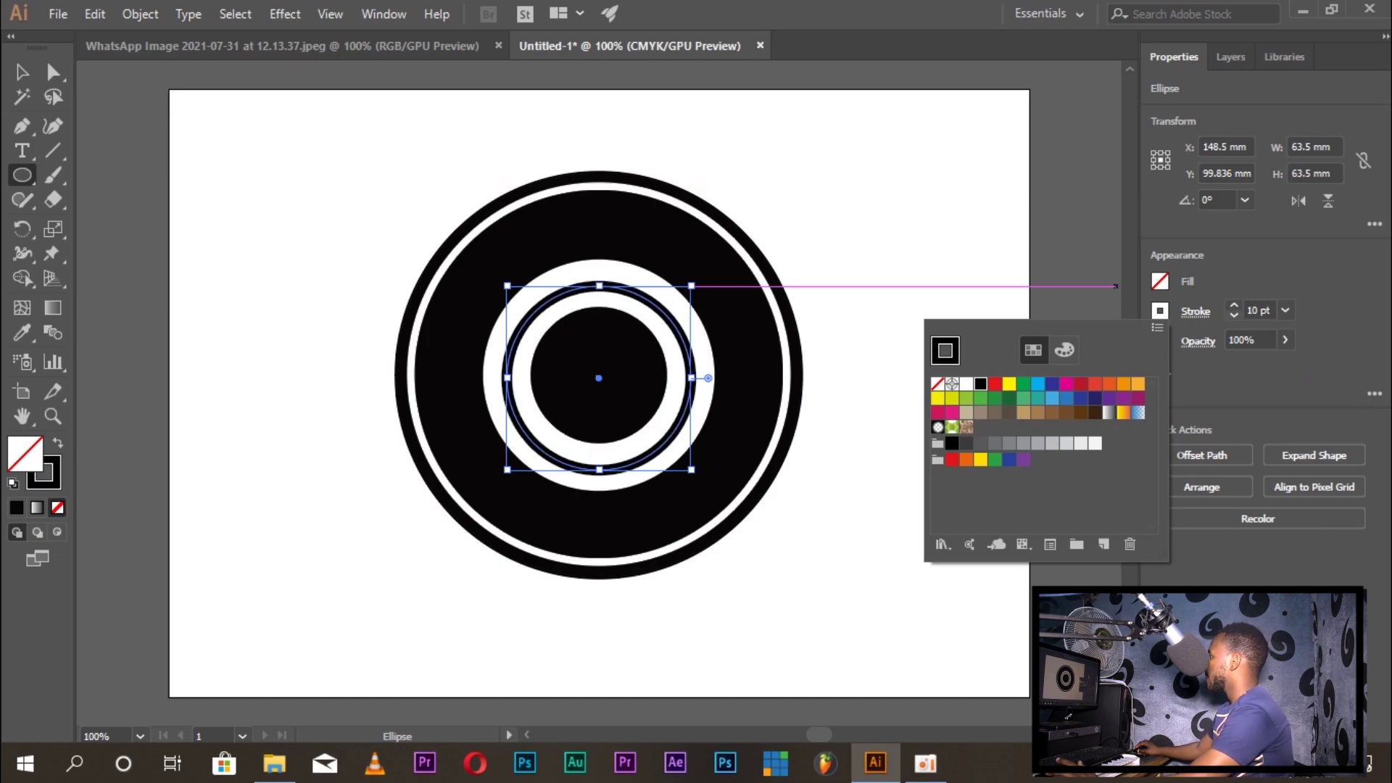
{"action": "left_click", "coordinate": [1233, 316]}
{"action": "left_click", "coordinate": [1233, 315]}
{"action": "left_click", "coordinate": [1233, 315]}
{"action": "left_click", "coordinate": [1234, 314]}
{"action": "left_click", "coordinate": [1233, 315]}
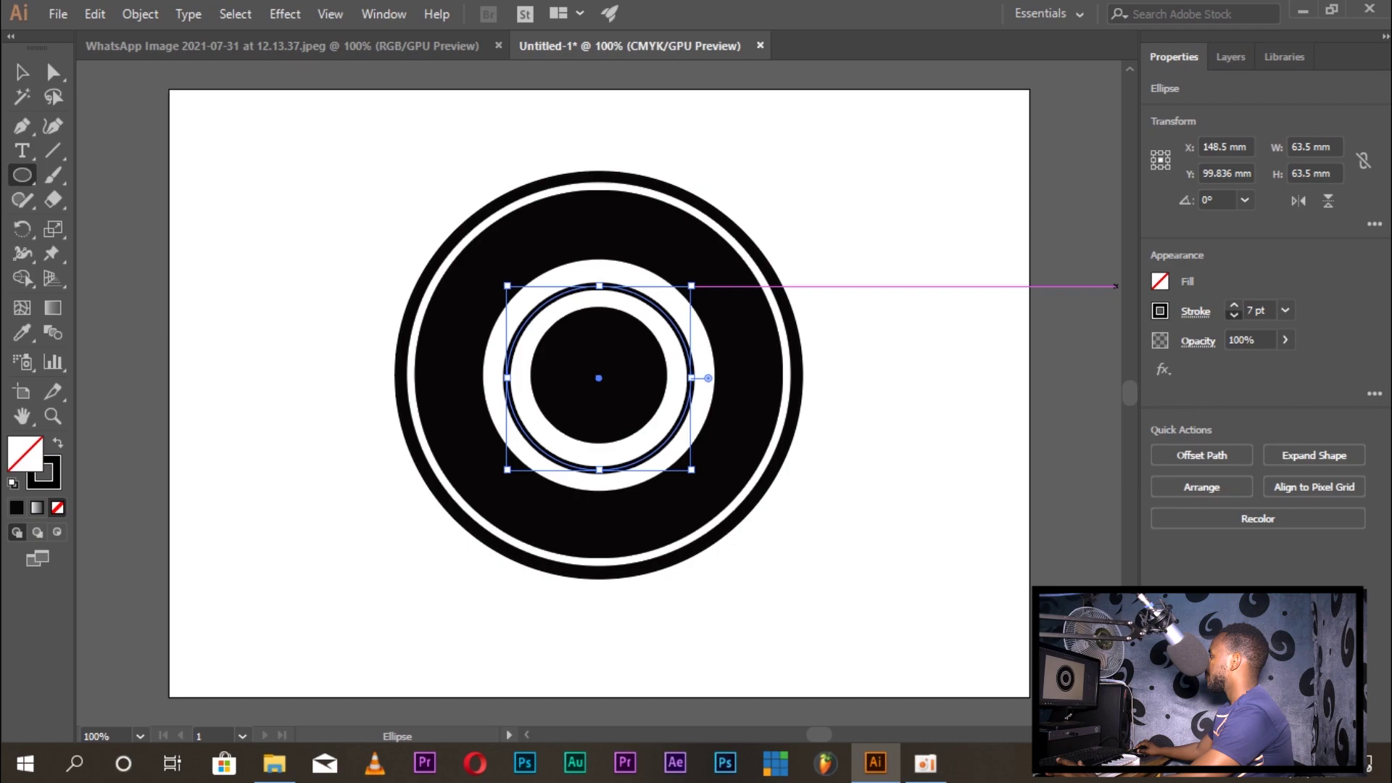
Thin the black inner ring's stroke to 3 pt and enlarge the ring around its centre to about 74.789 mm
{"action": "left_click", "coordinate": [1234, 314]}
{"action": "left_click", "coordinate": [1233, 314]}
{"action": "left_click", "coordinate": [1234, 315]}
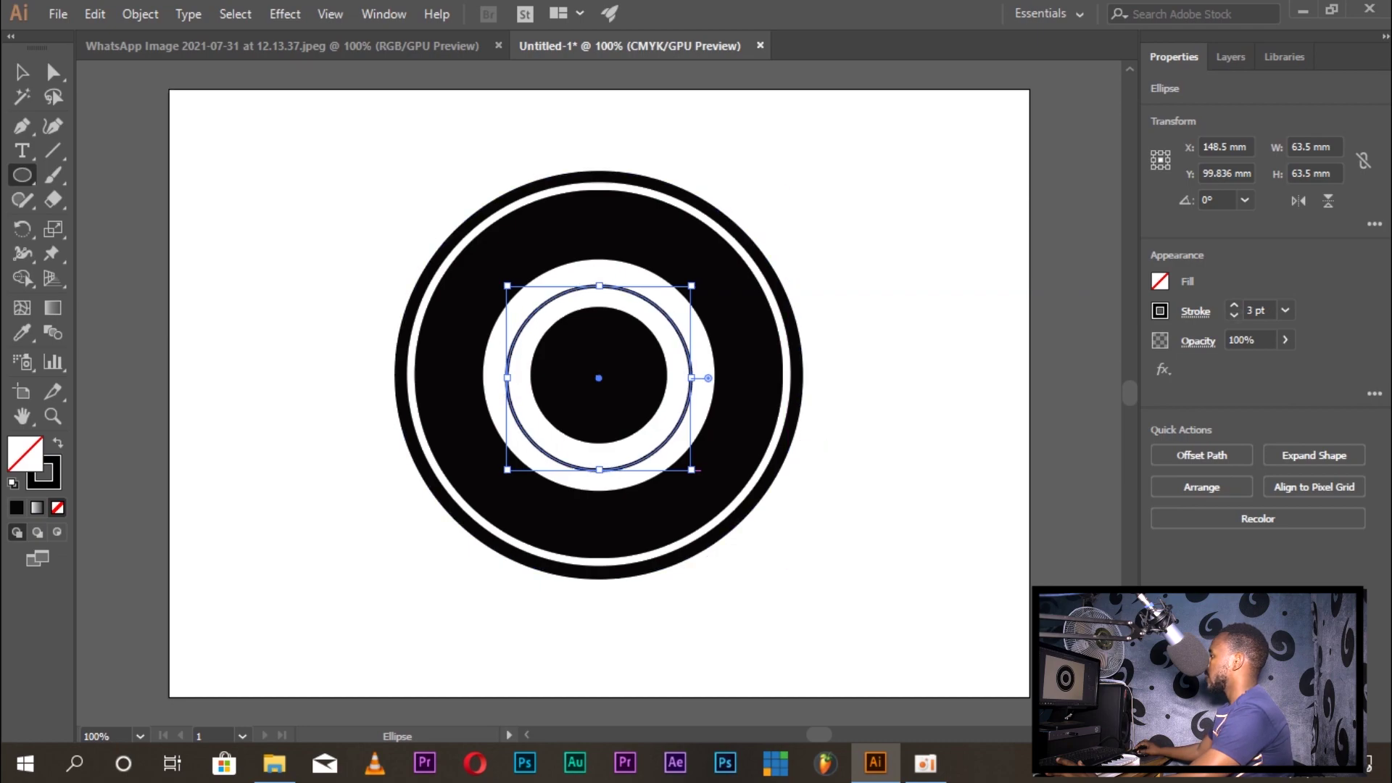
{"action": "left_click_drag", "start_coordinate": [691, 470], "coordinate": [708, 486]}
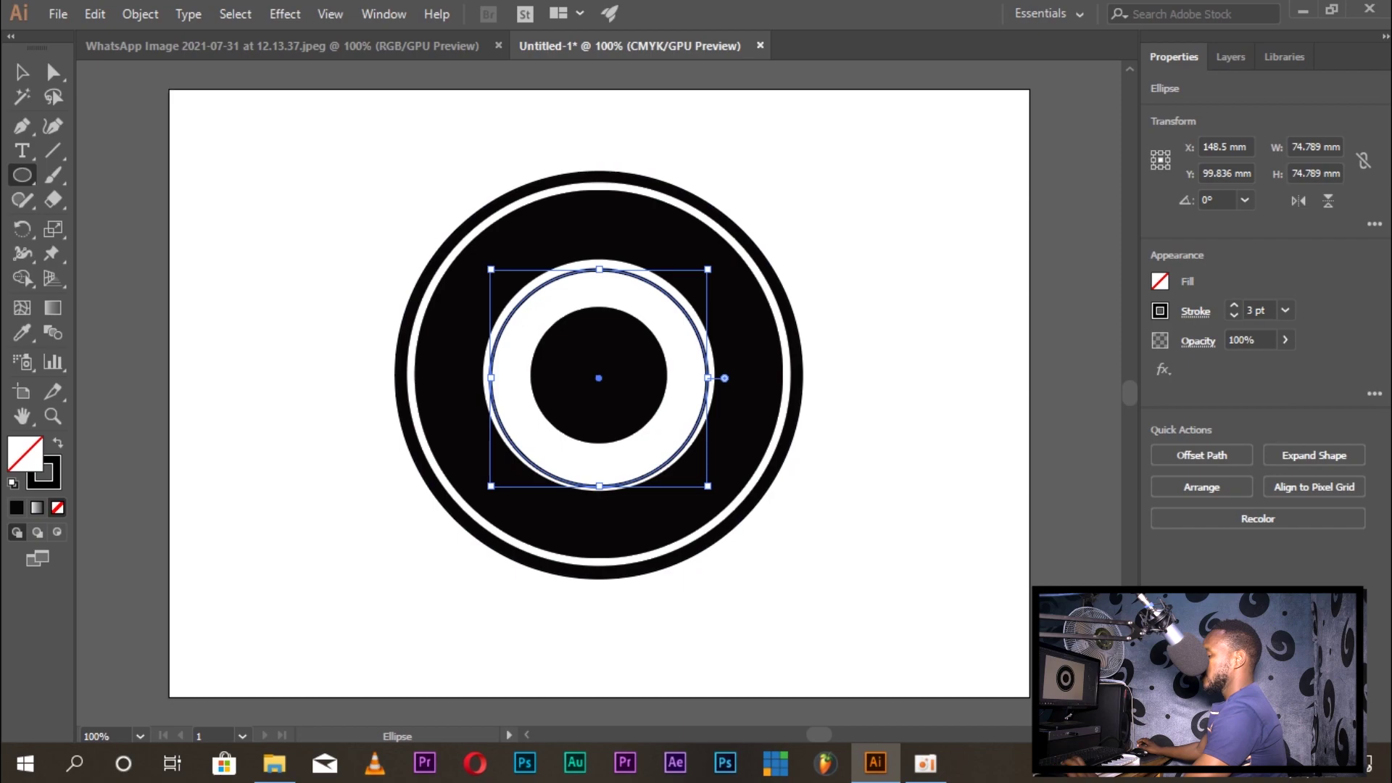
Paste a duplicate of the thin black ring and scale it to about 50.364 mm around the central disc, at about Y 98.778 mm
{"action": "key", "text": "v"}
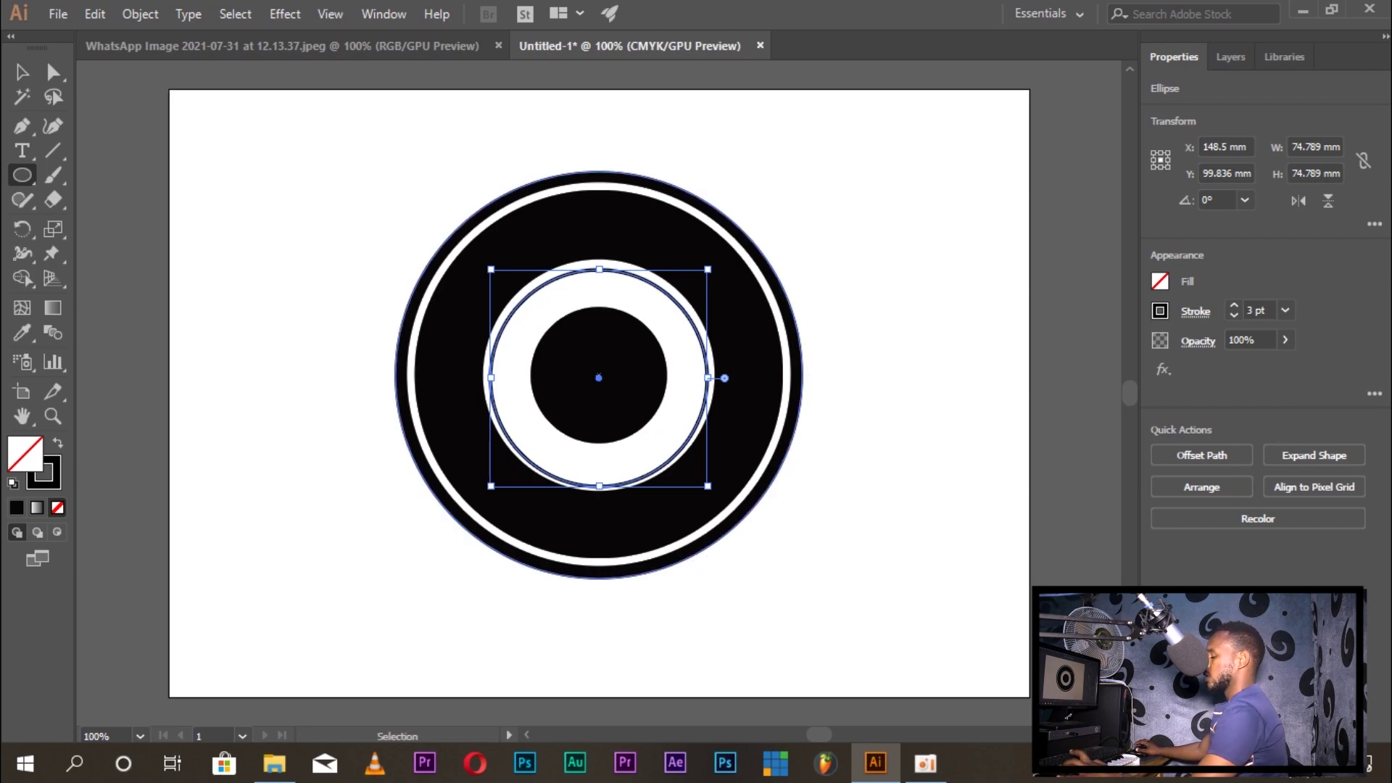
{"action": "key", "text": "ctrl+v"}
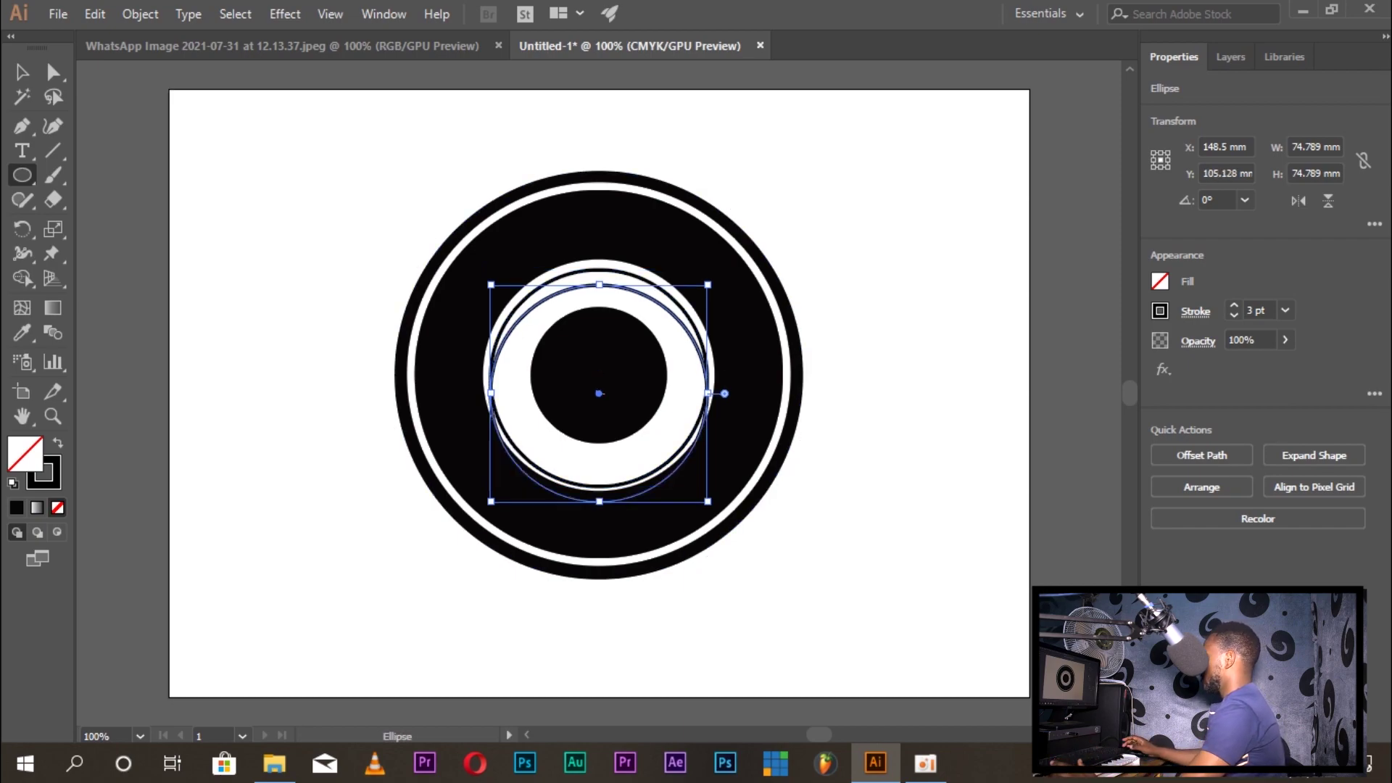
{"action": "left_click_drag", "start_coordinate": [599, 392], "coordinate": [599, 380]}
{"action": "left_click_drag", "start_coordinate": [491, 272], "coordinate": [526, 306]}
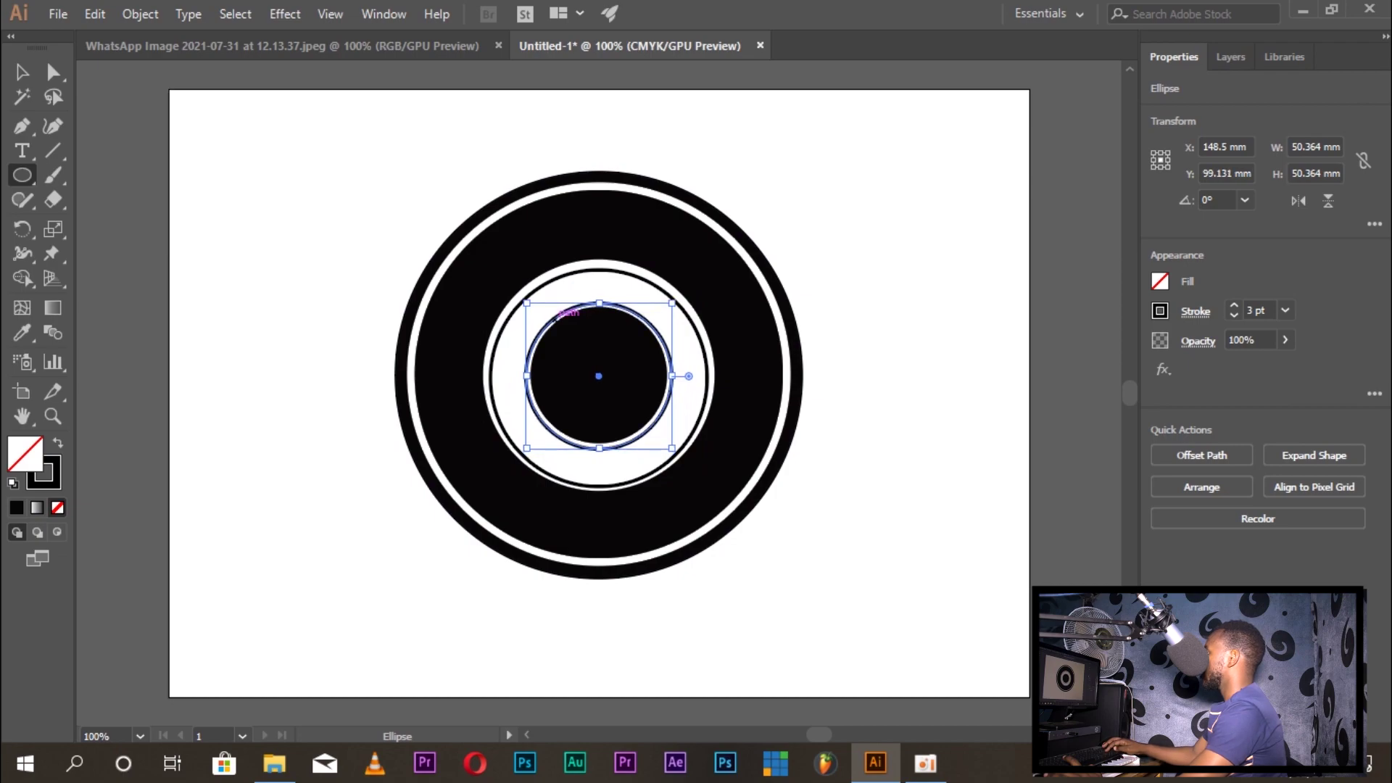
{"action": "key", "text": "Up"}
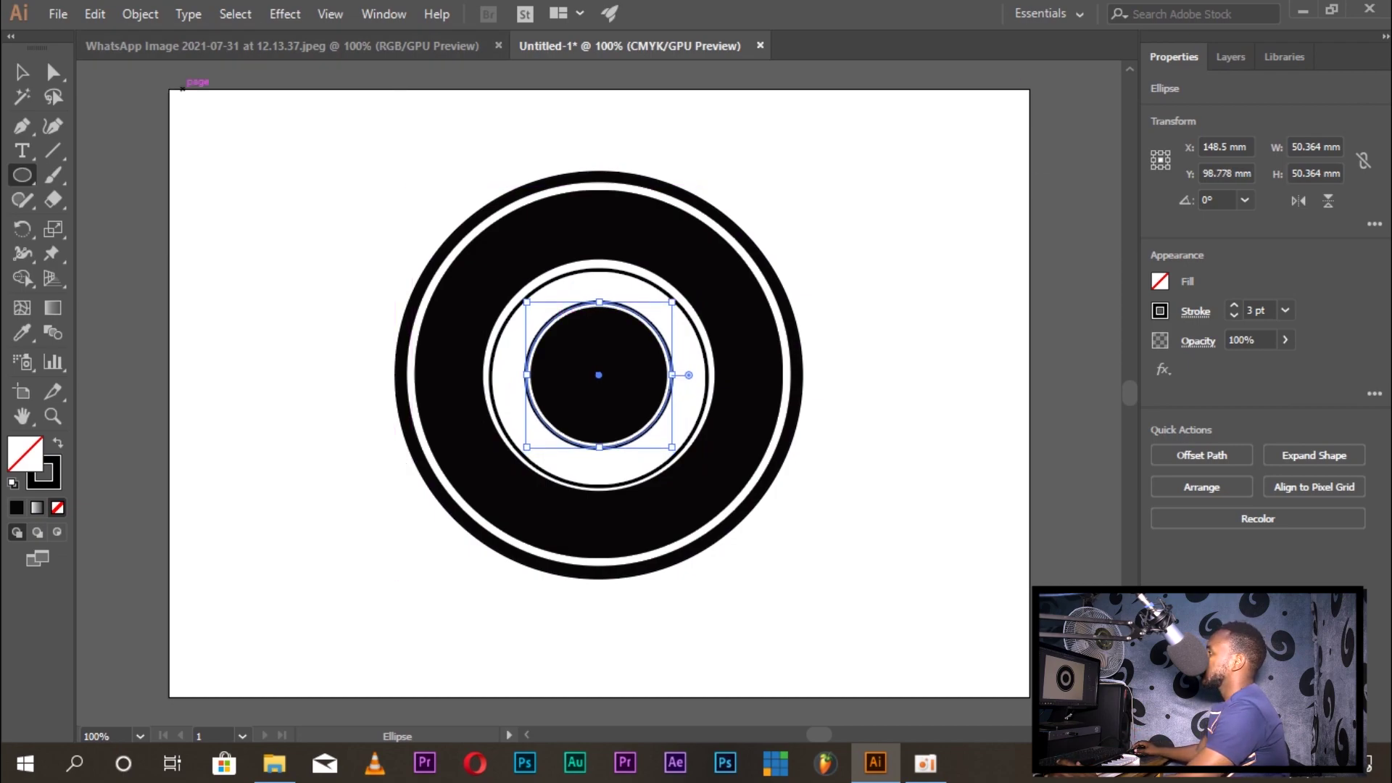
Paste a duplicate of the ring around the central disc and move it up over the original to about Y 99.483 mm
{"action": "key", "text": "a"}
{"action": "key", "text": "v"}
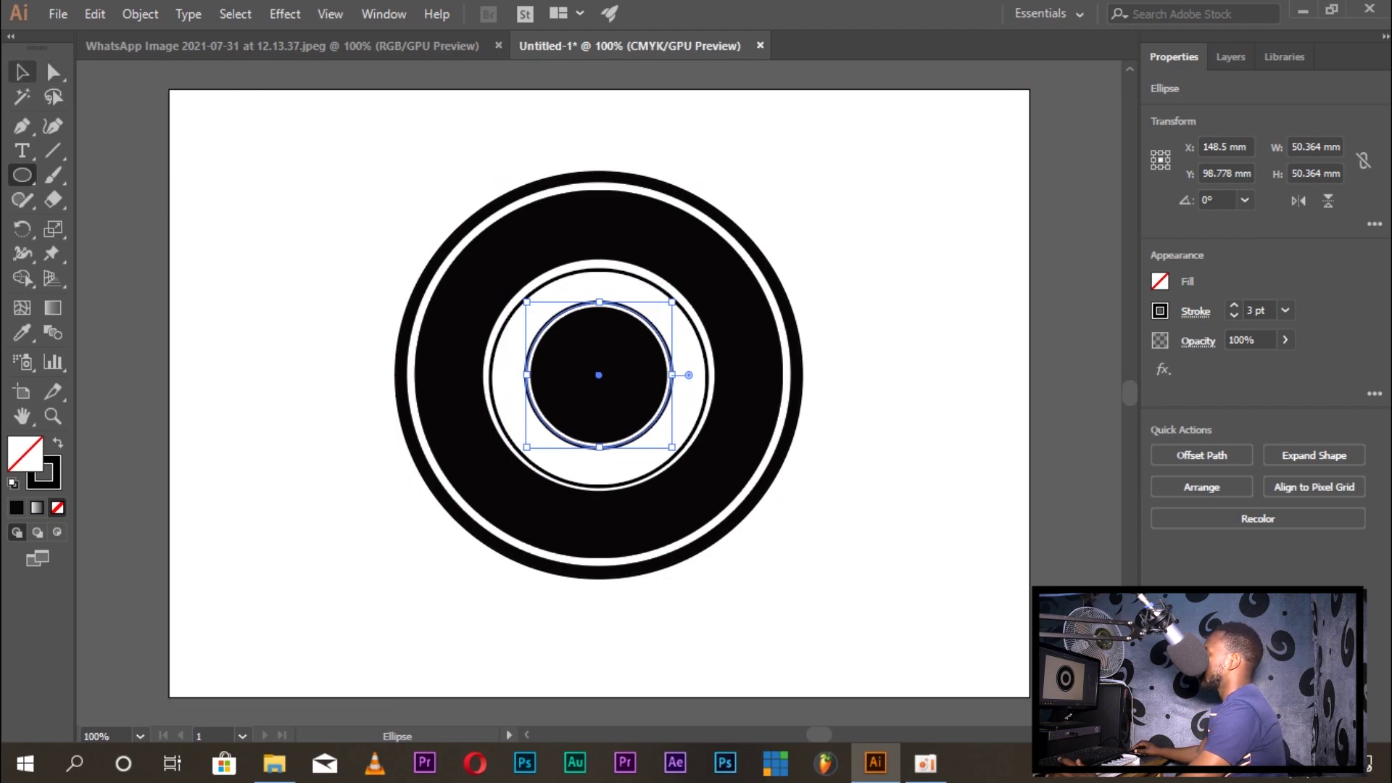
{"action": "key", "text": "v"}
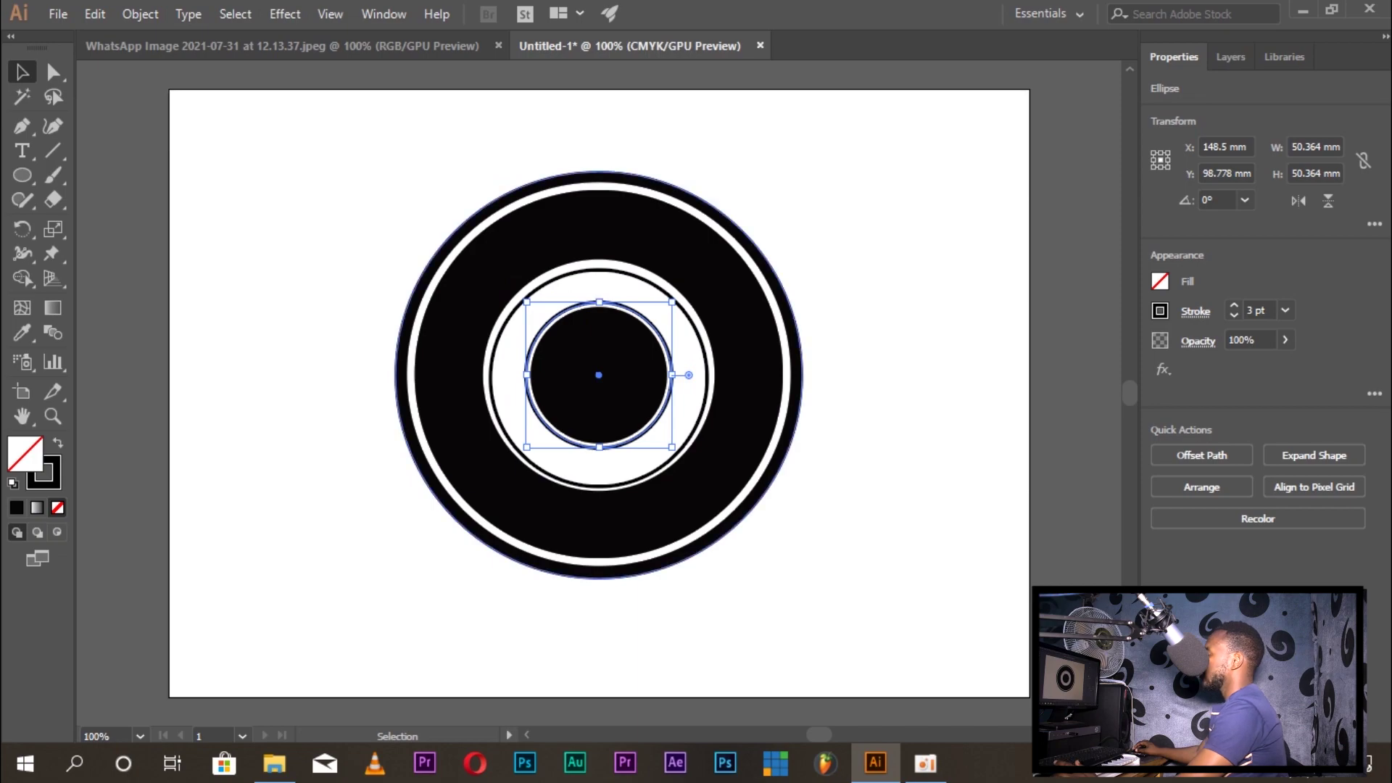
{"action": "key", "text": "a"}
{"action": "key", "text": "v"}
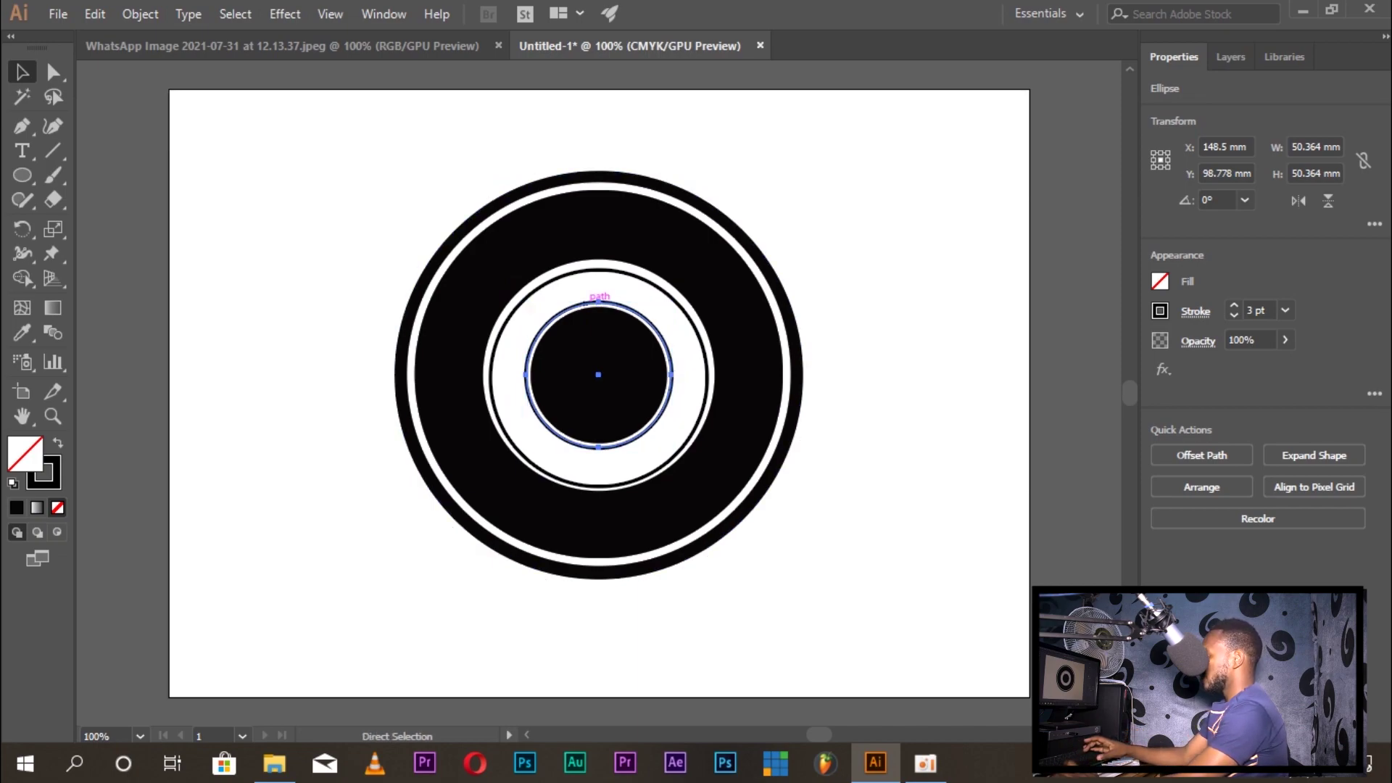
{"action": "key", "text": "ctrl+v"}
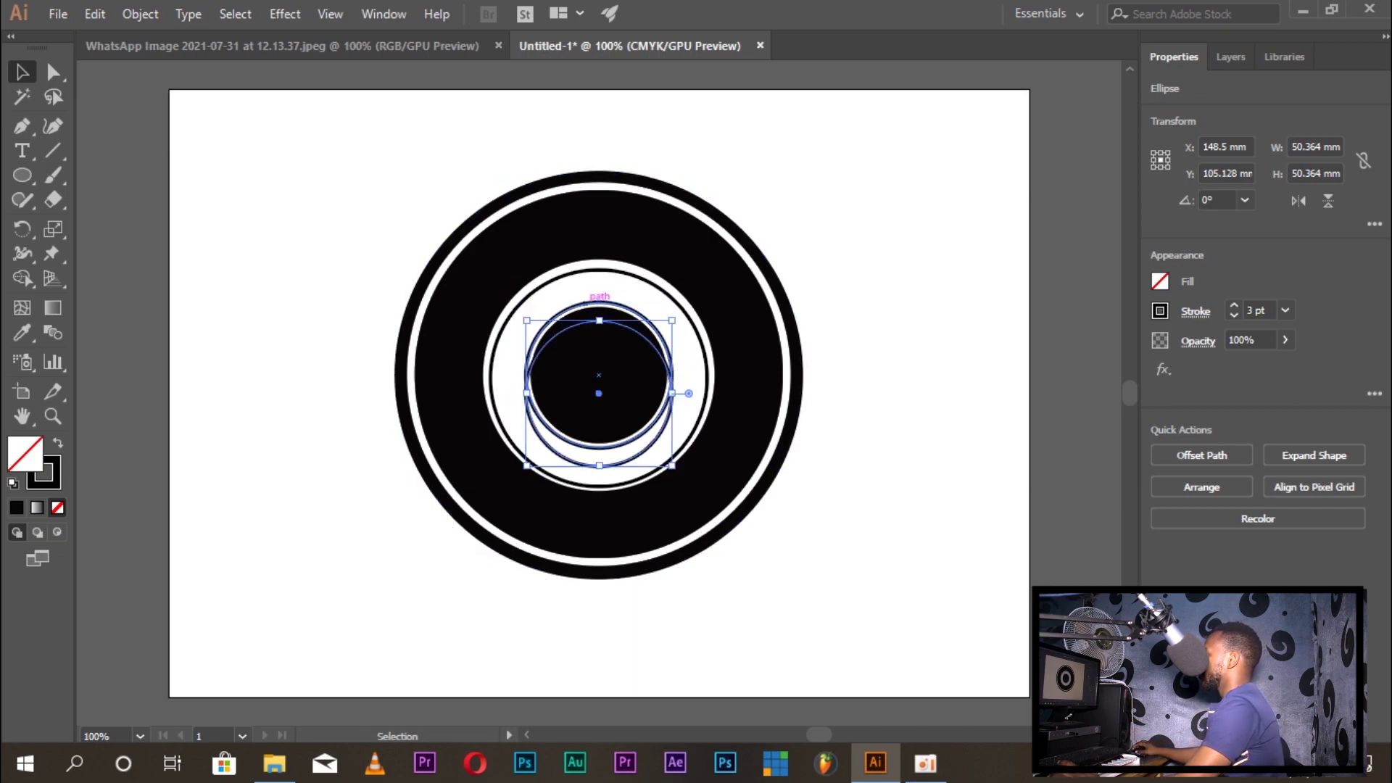
{"action": "key", "text": "Up"}
{"action": "key", "text": "Up"}
{"action": "key", "text": "Up"}
{"action": "key", "text": "Up"}
{"action": "key", "text": "Up"}
{"action": "key", "text": "Up"}
{"action": "key", "text": "Up"}
{"action": "key", "text": "Up"}
{"action": "key", "text": "Up"}
{"action": "key", "text": "Up"}
{"action": "key", "text": "Up"}
{"action": "key", "text": "Up"}
{"action": "key", "text": "Up"}
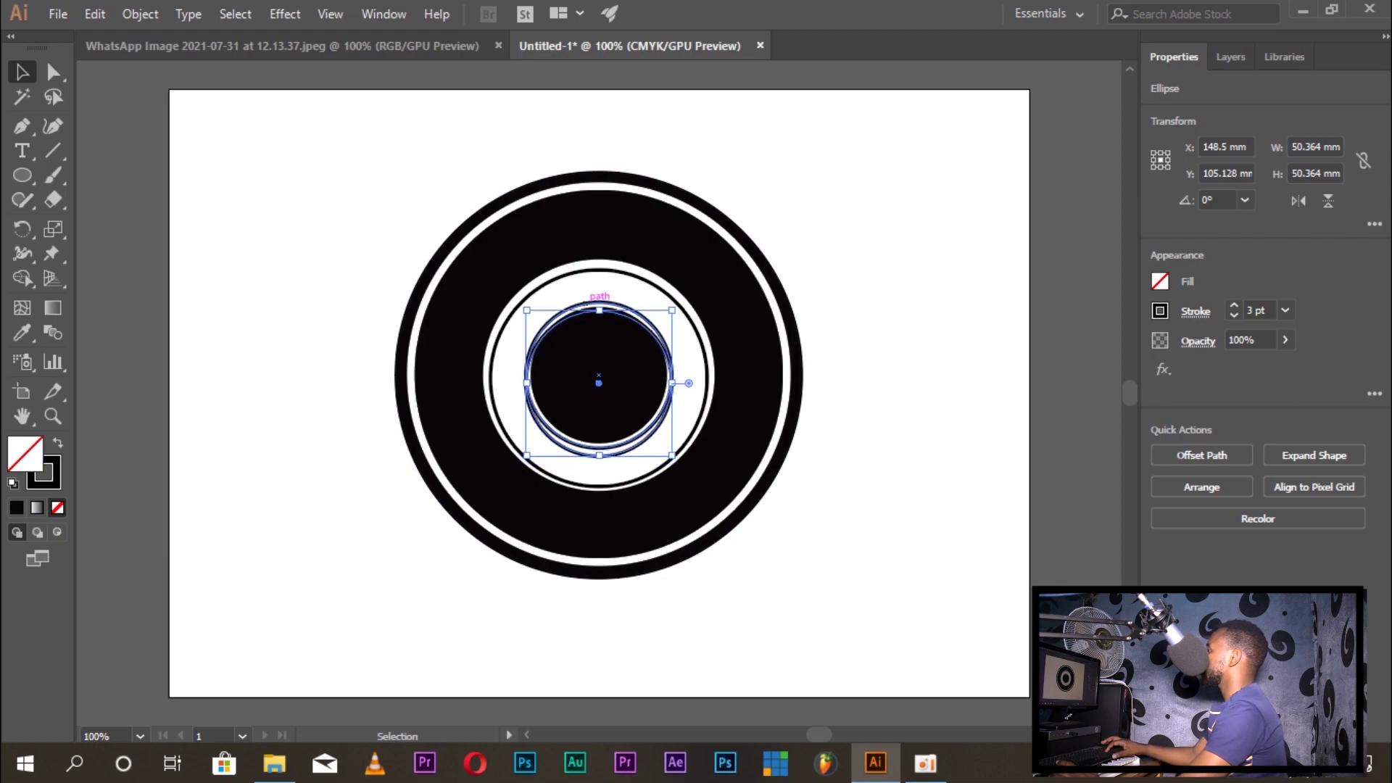
{"action": "left_click_drag", "start_coordinate": [600, 308], "coordinate": [599, 304]}
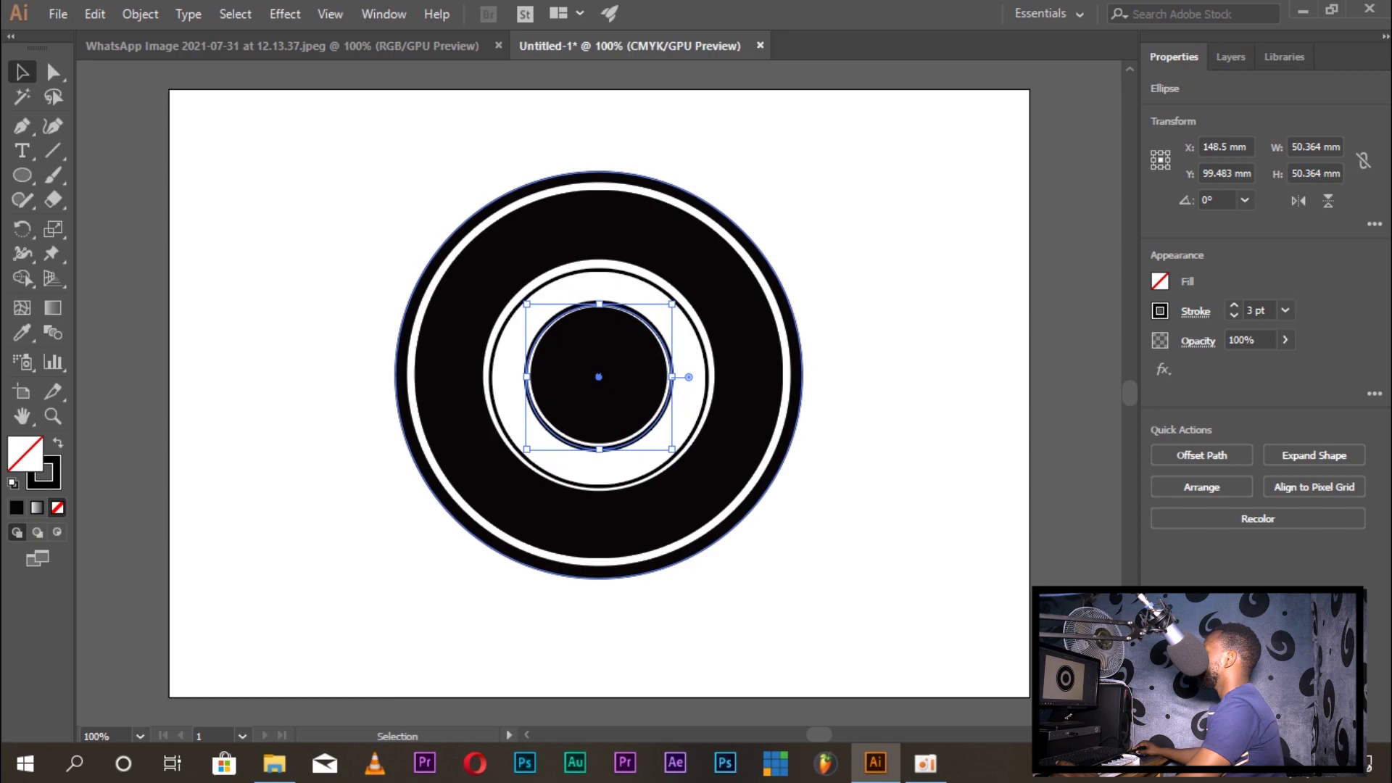
Enlarge the duplicated ring around its centre to about 64.911 mm and thin its stroke to 2 pt
{"action": "left_click_drag", "start_coordinate": [526, 304], "coordinate": [506, 283]}
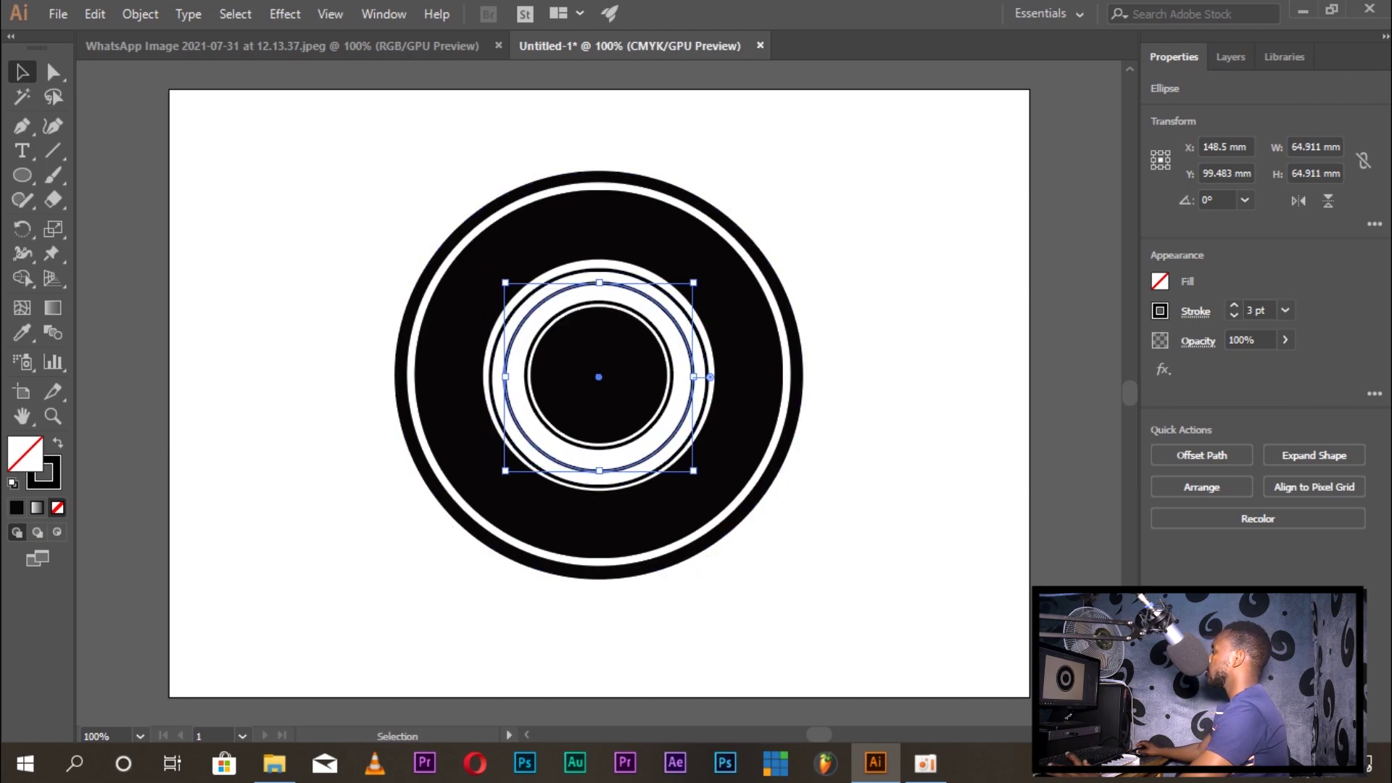
{"action": "left_click", "coordinate": [1233, 314]}
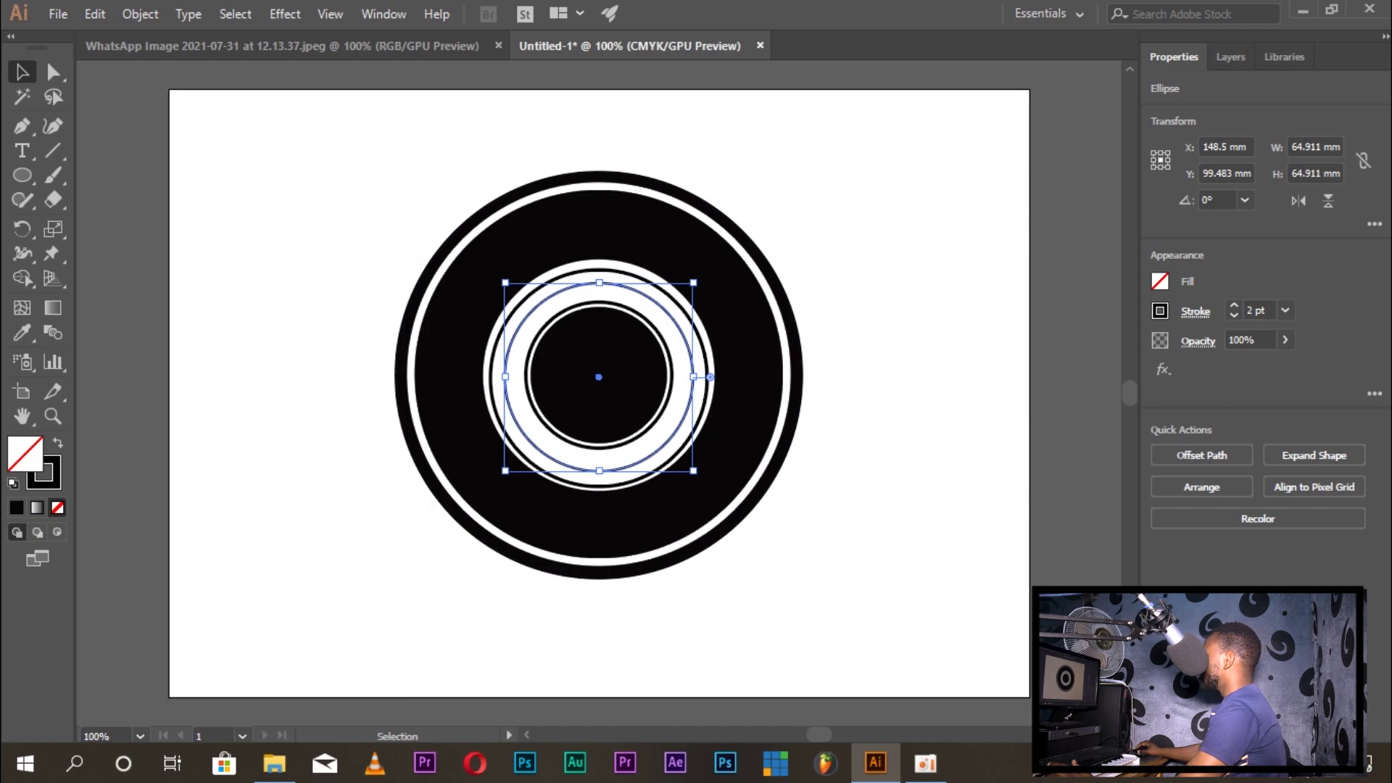
Turn the 2 pt ring's stroke into a dashed line that preserves exact dash and gap lengths
{"action": "left_click", "coordinate": [1195, 311]}
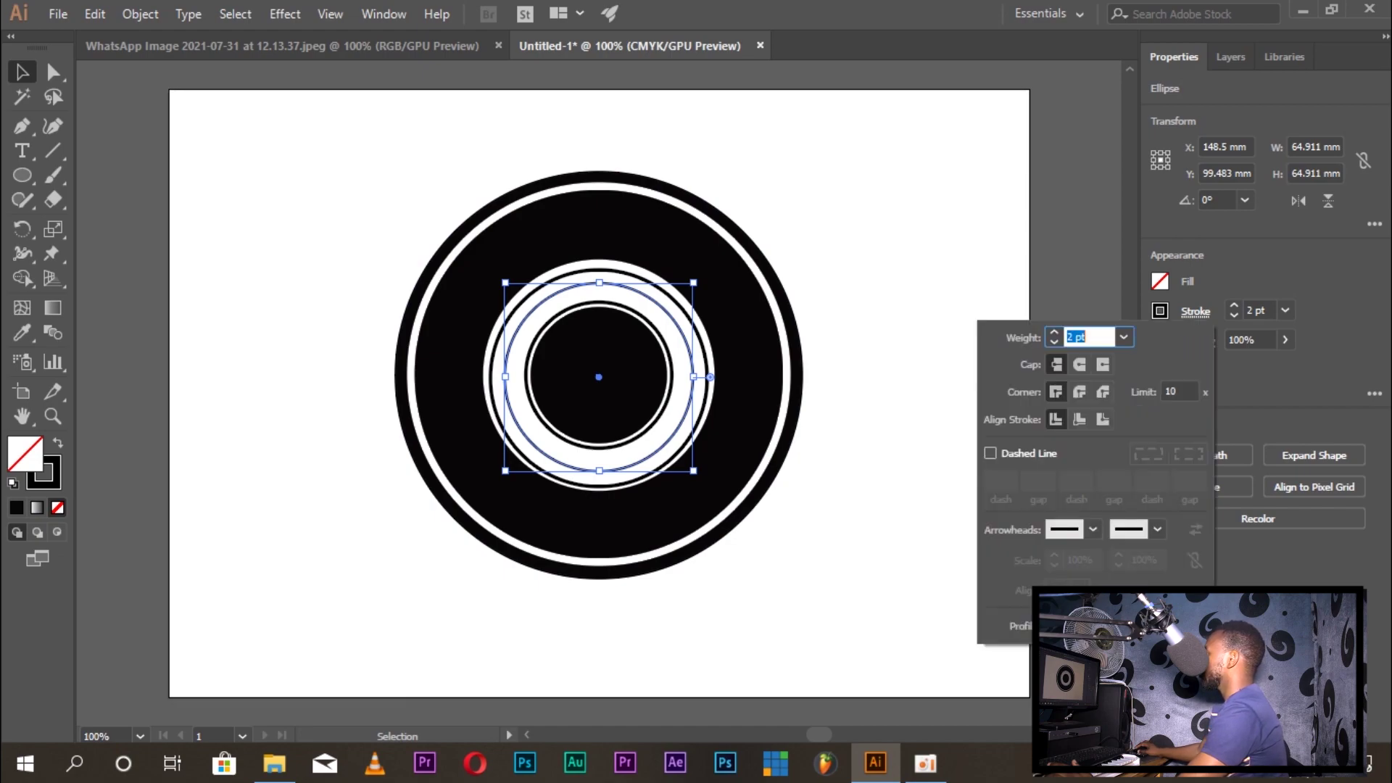
{"action": "left_click", "coordinate": [1195, 312]}
{"action": "left_click", "coordinate": [1195, 311]}
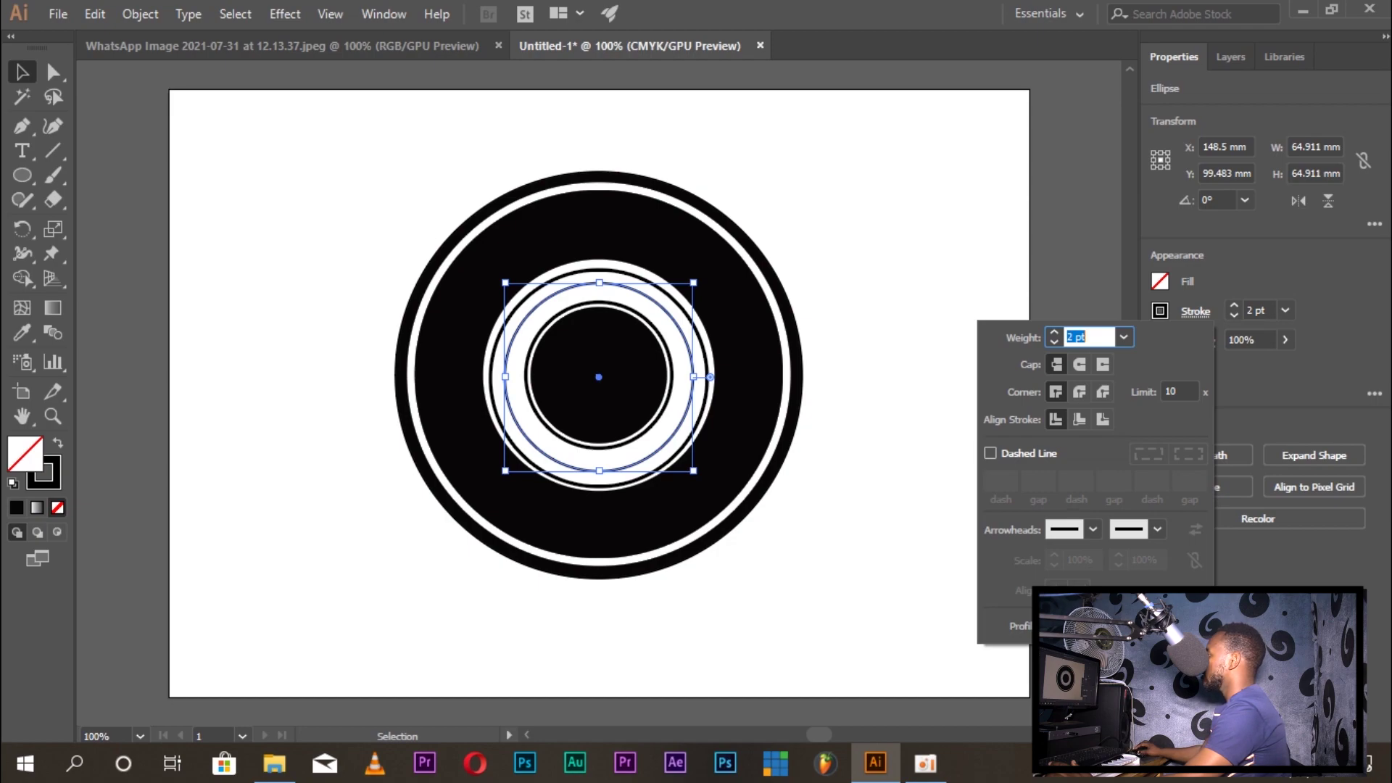
{"action": "left_click", "coordinate": [990, 453]}
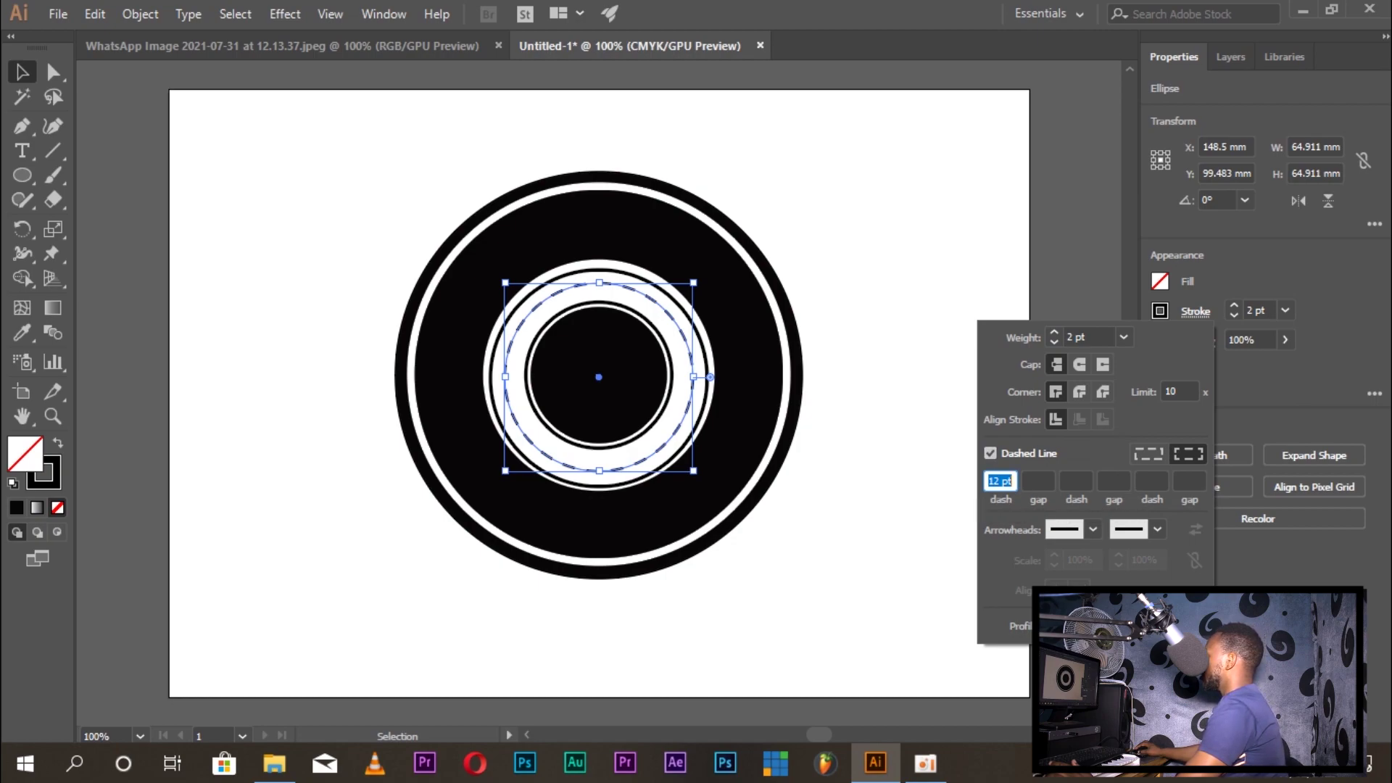
{"action": "left_click", "coordinate": [1148, 454]}
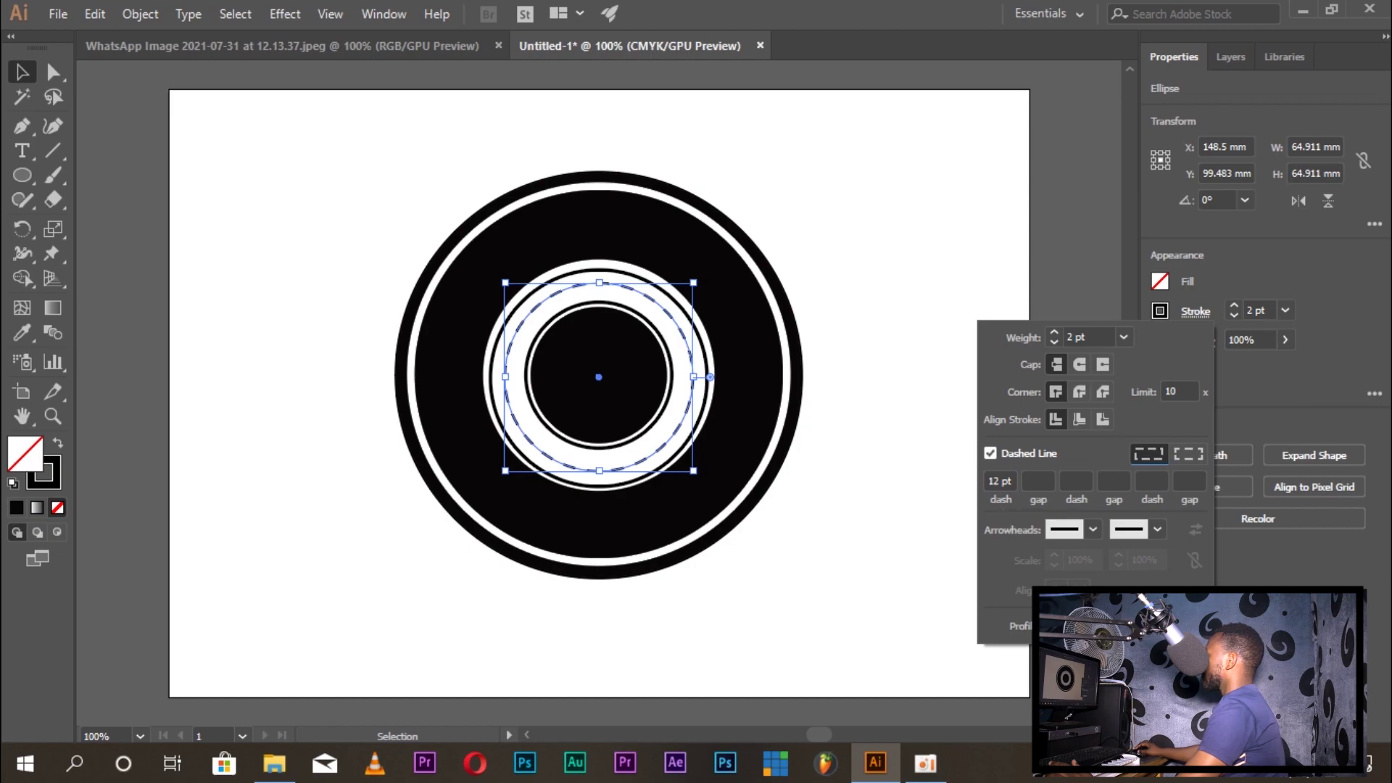
Set the dashed ring's dash length to 7 pt and deselect the ring
{"action": "left_click", "coordinate": [1001, 480]}
{"action": "key", "text": "BackSpace"}
{"action": "key", "text": "BackSpace"}
{"action": "key", "text": "BackSpace"}
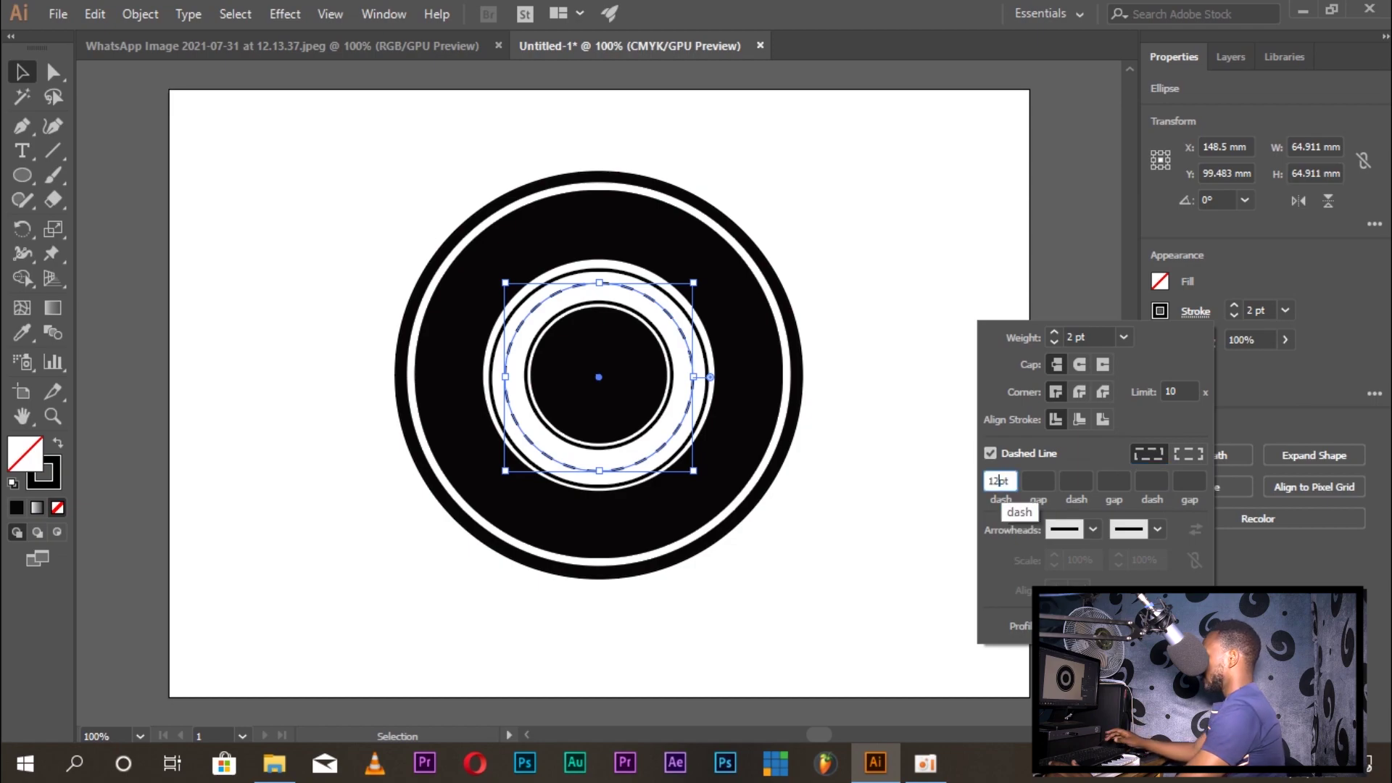
{"action": "type", "text": "1"}
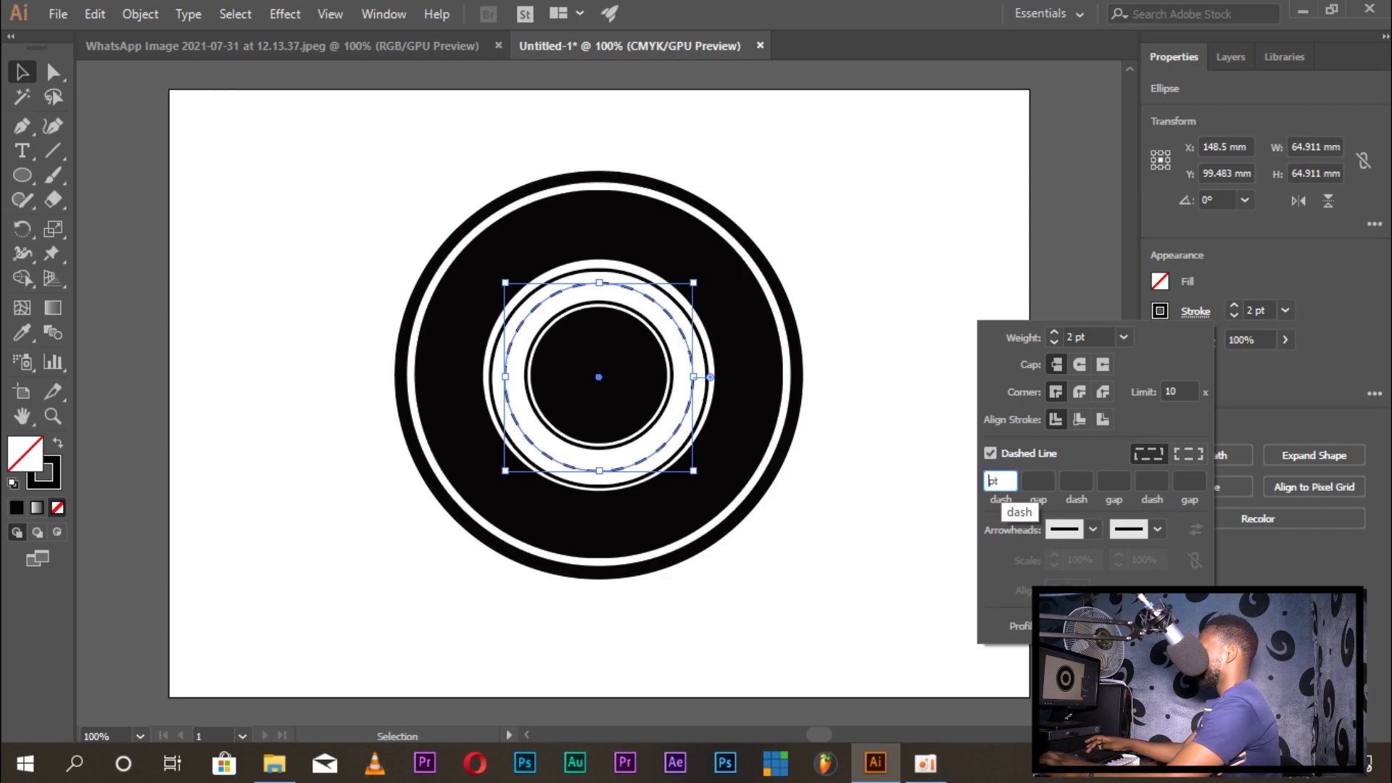
{"action": "type", "text": "7"}
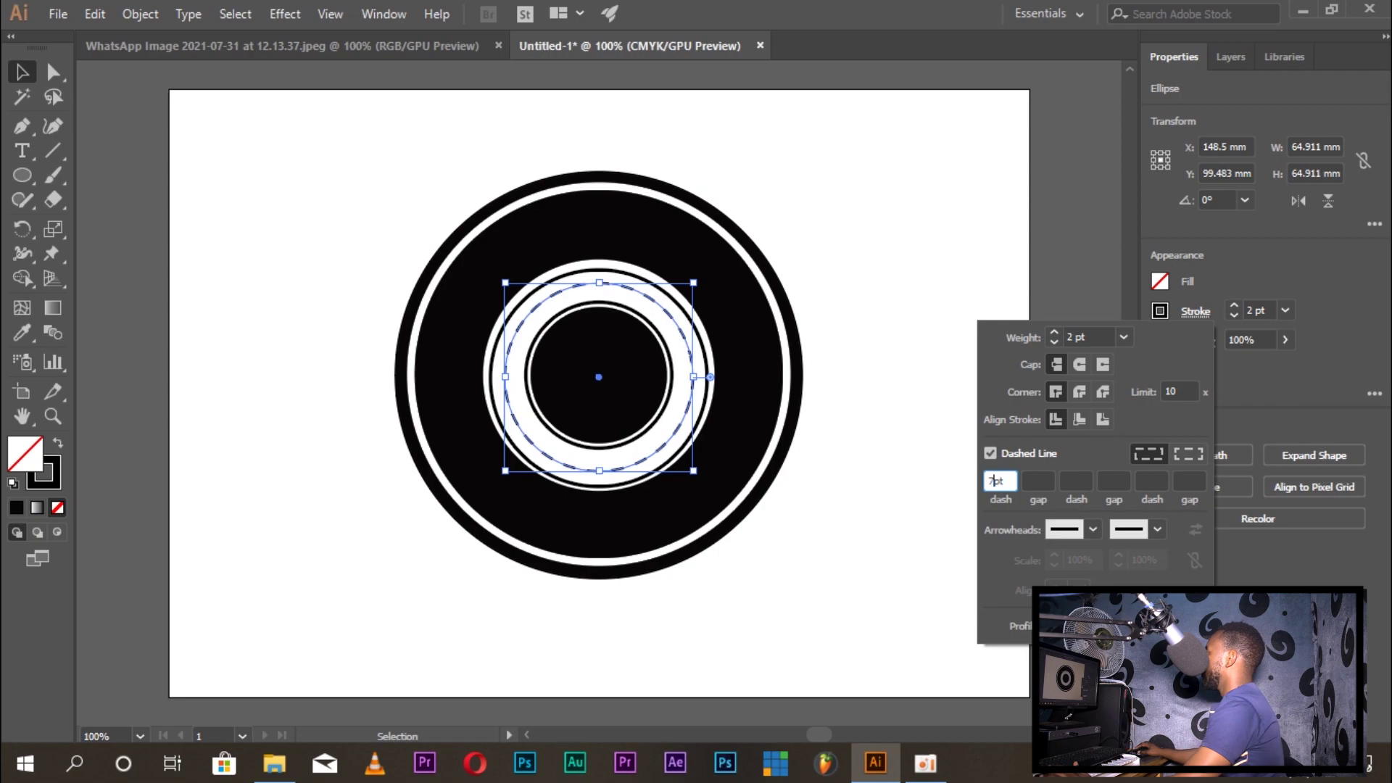
{"action": "key", "text": "Return"}
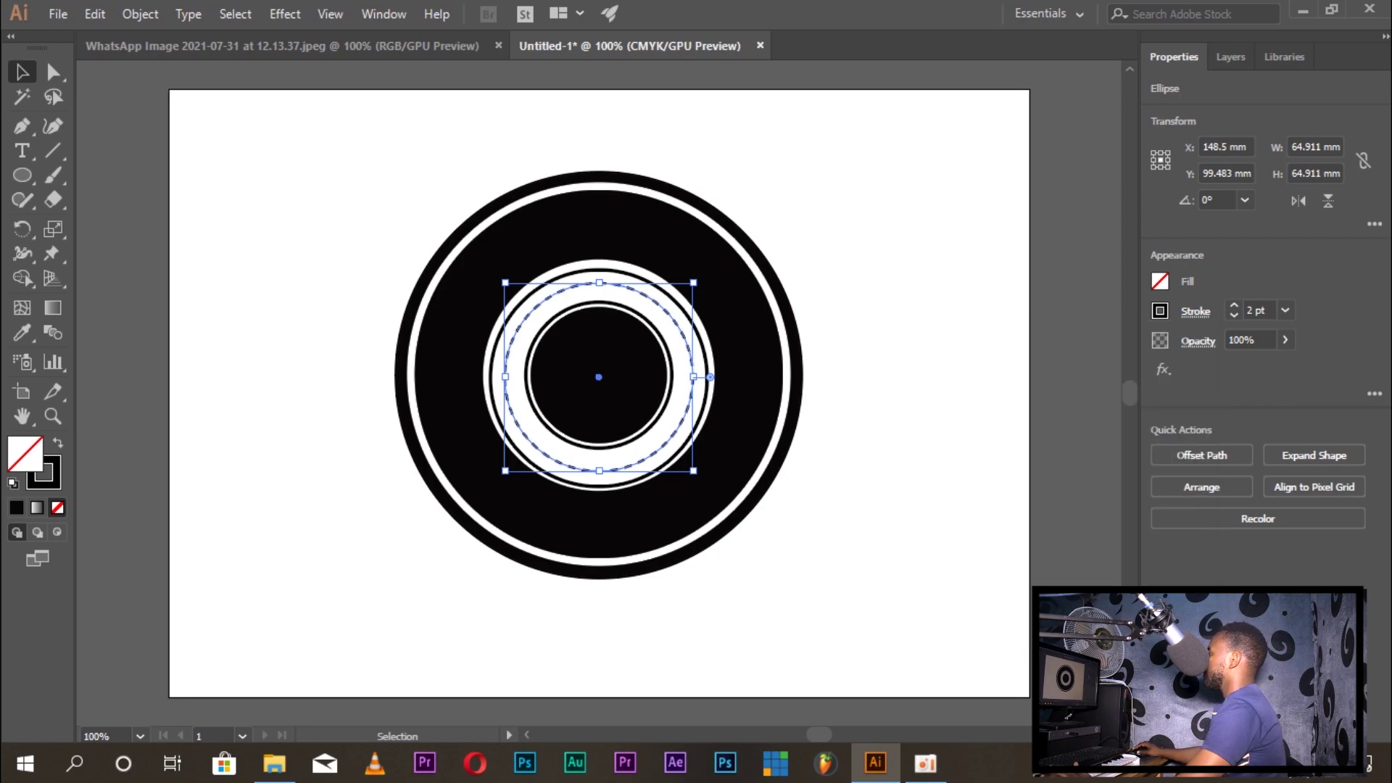
{"action": "key", "text": "ctrl+shift+a"}
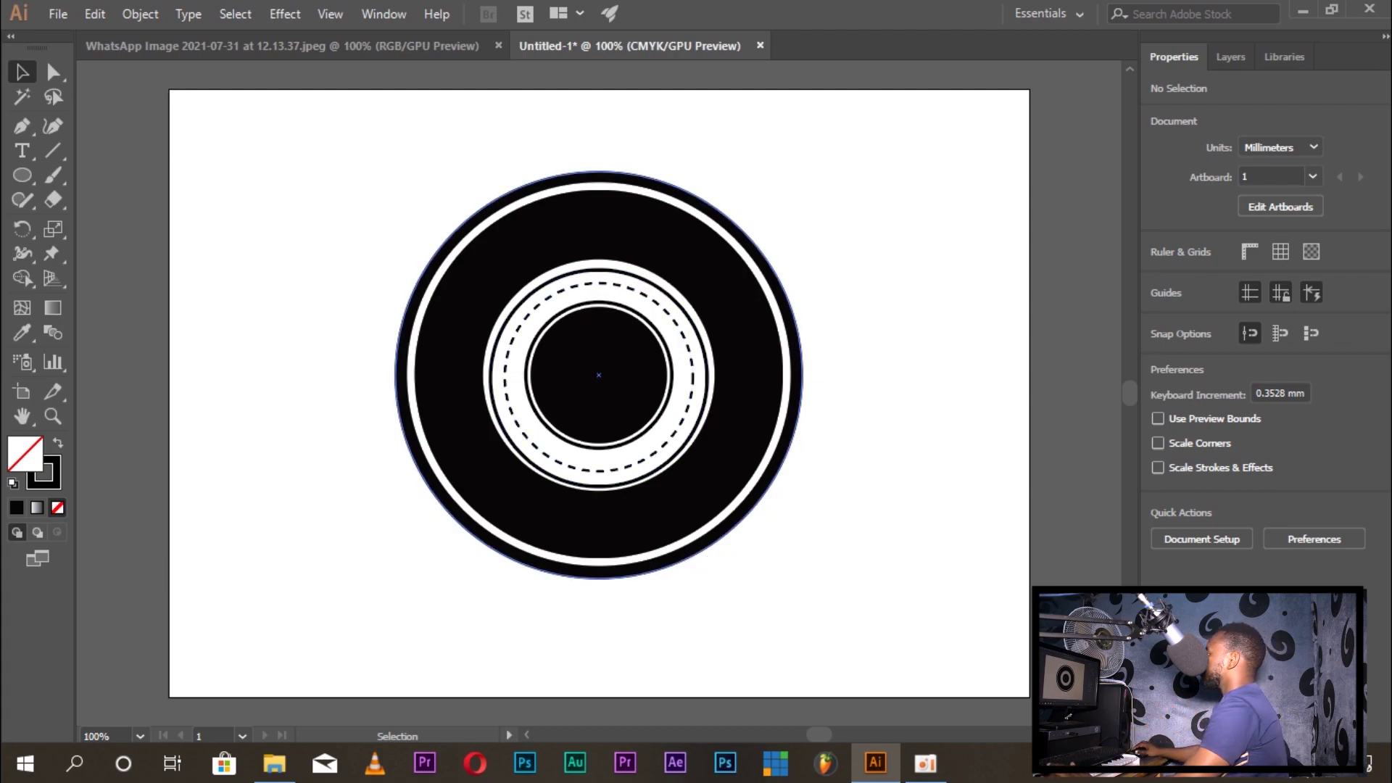
Nudge the thin black ring outside the dashed one to about X 148.853 mm, Y 98.778 mm within the white band
{"action": "left_click", "coordinate": [599, 225]}
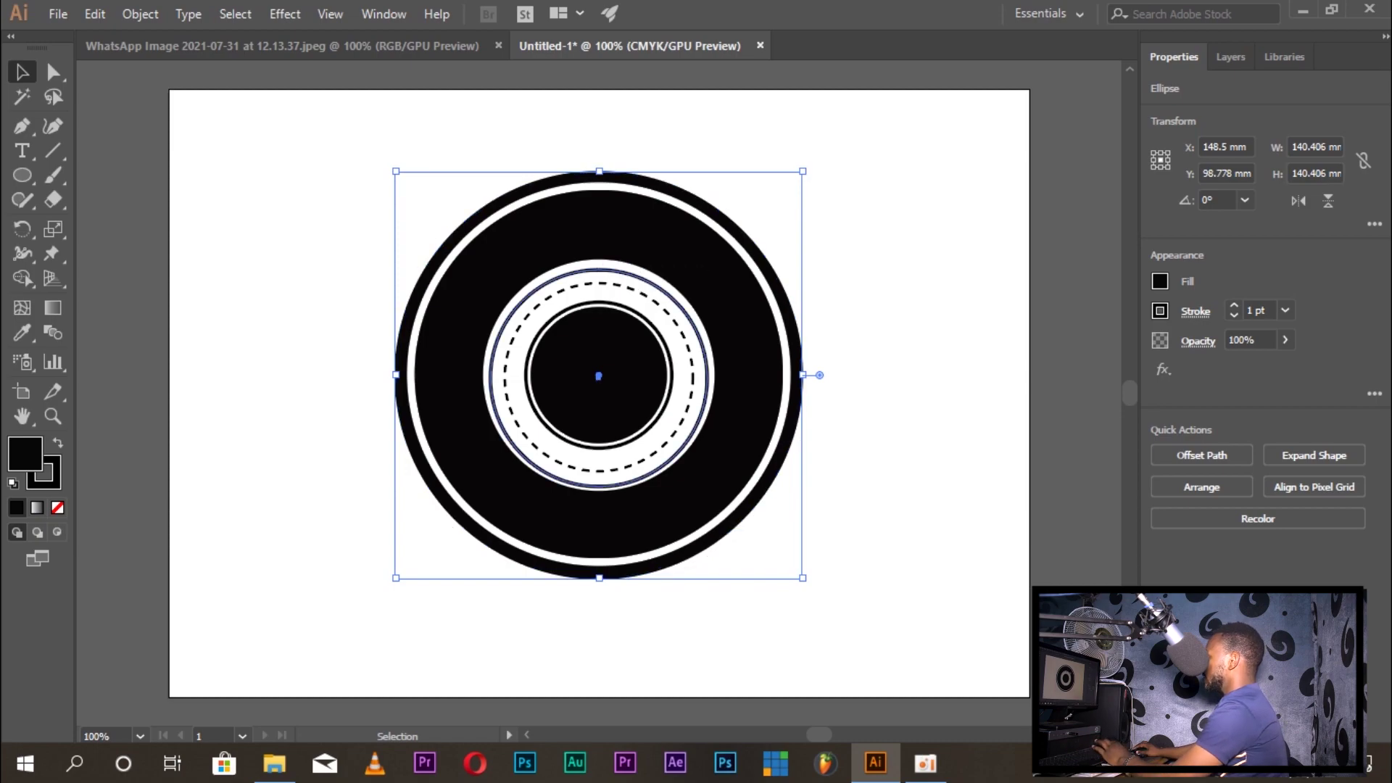
{"action": "left_click", "coordinate": [599, 269]}
{"action": "key", "text": "Up"}
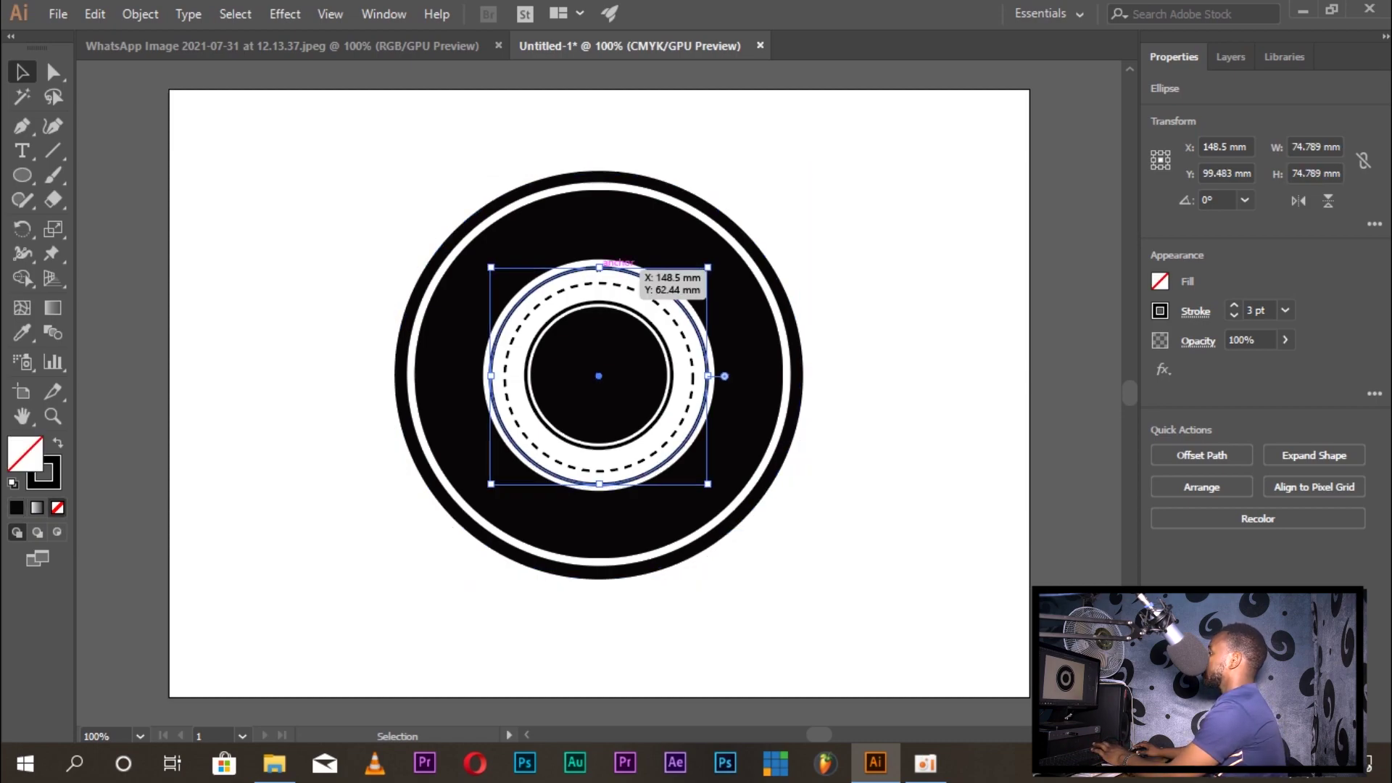
{"action": "key", "text": "Right"}
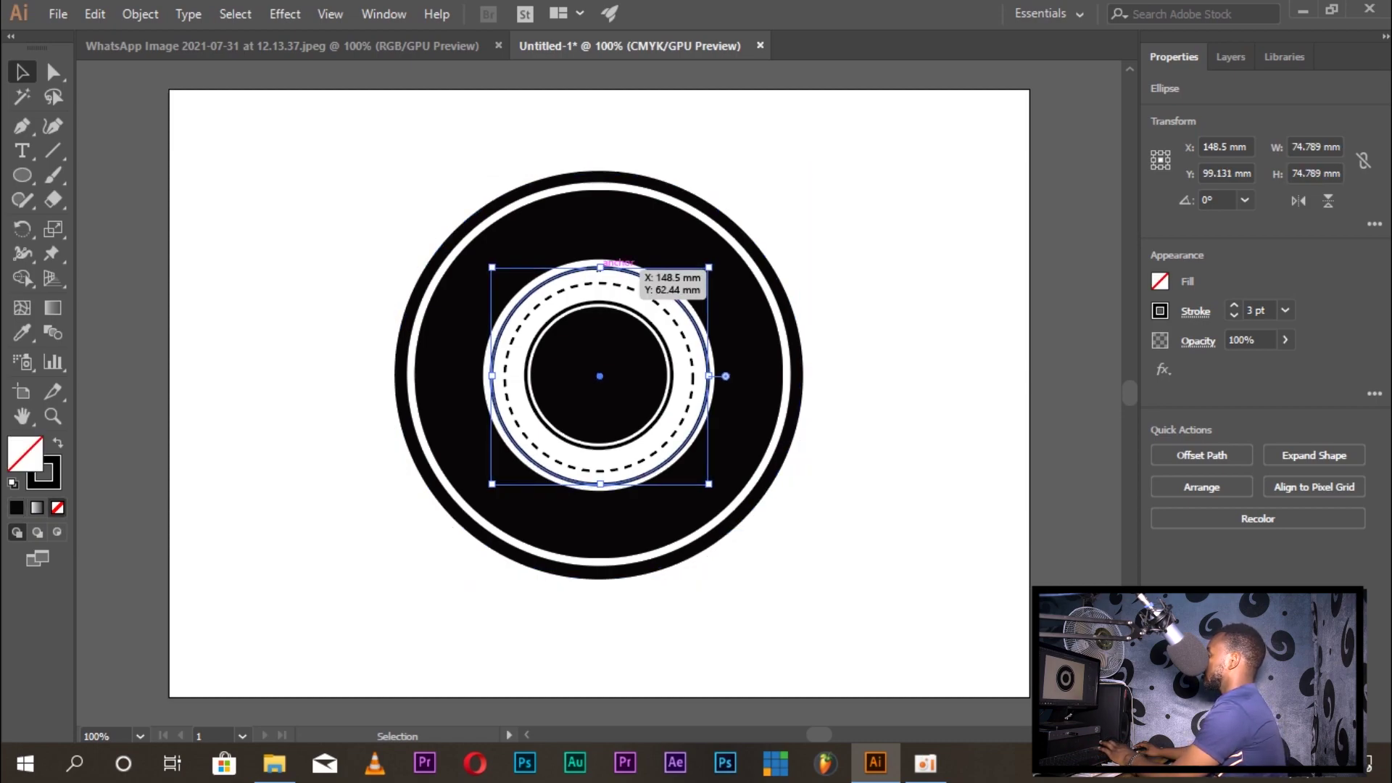
{"action": "key", "text": "Up"}
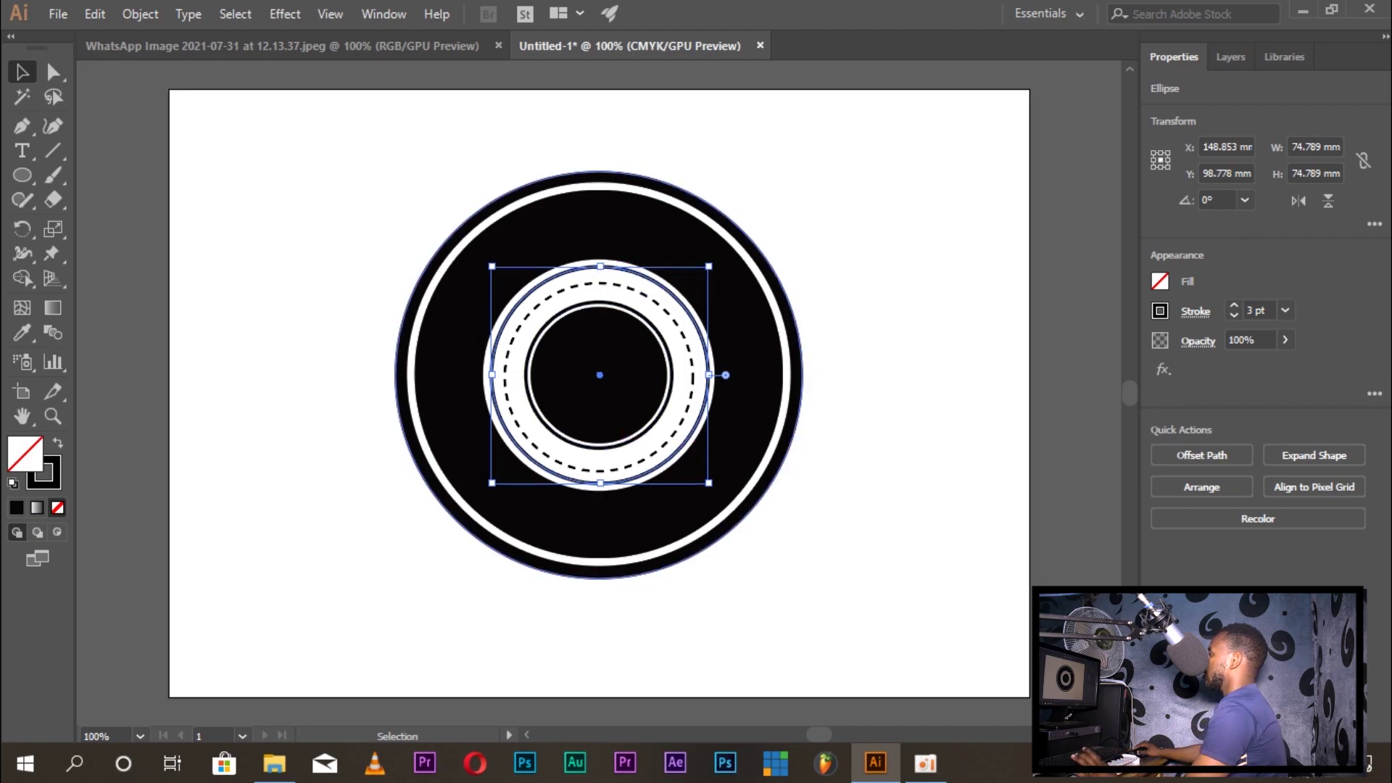
{"action": "key", "text": "ctrl+shift+a"}
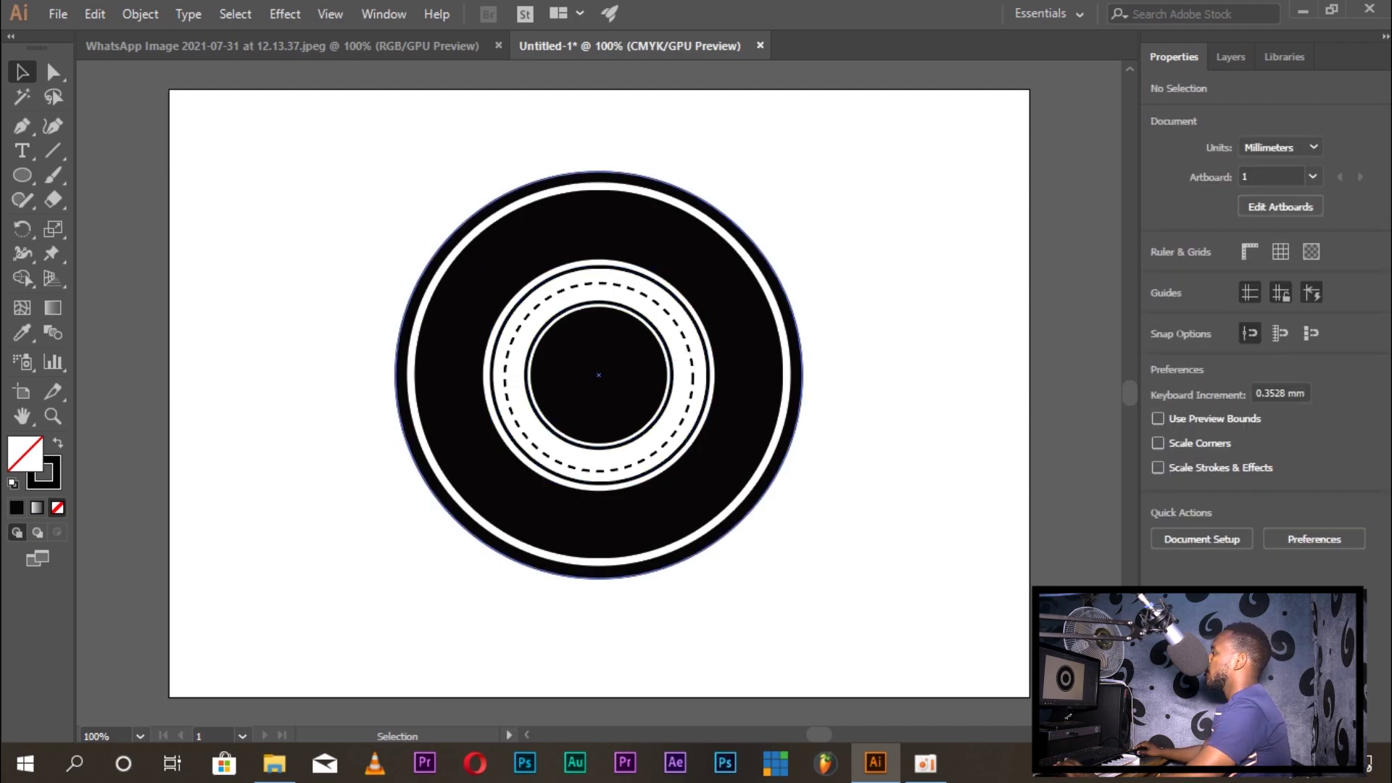
{"action": "left_click", "coordinate": [599, 229]}
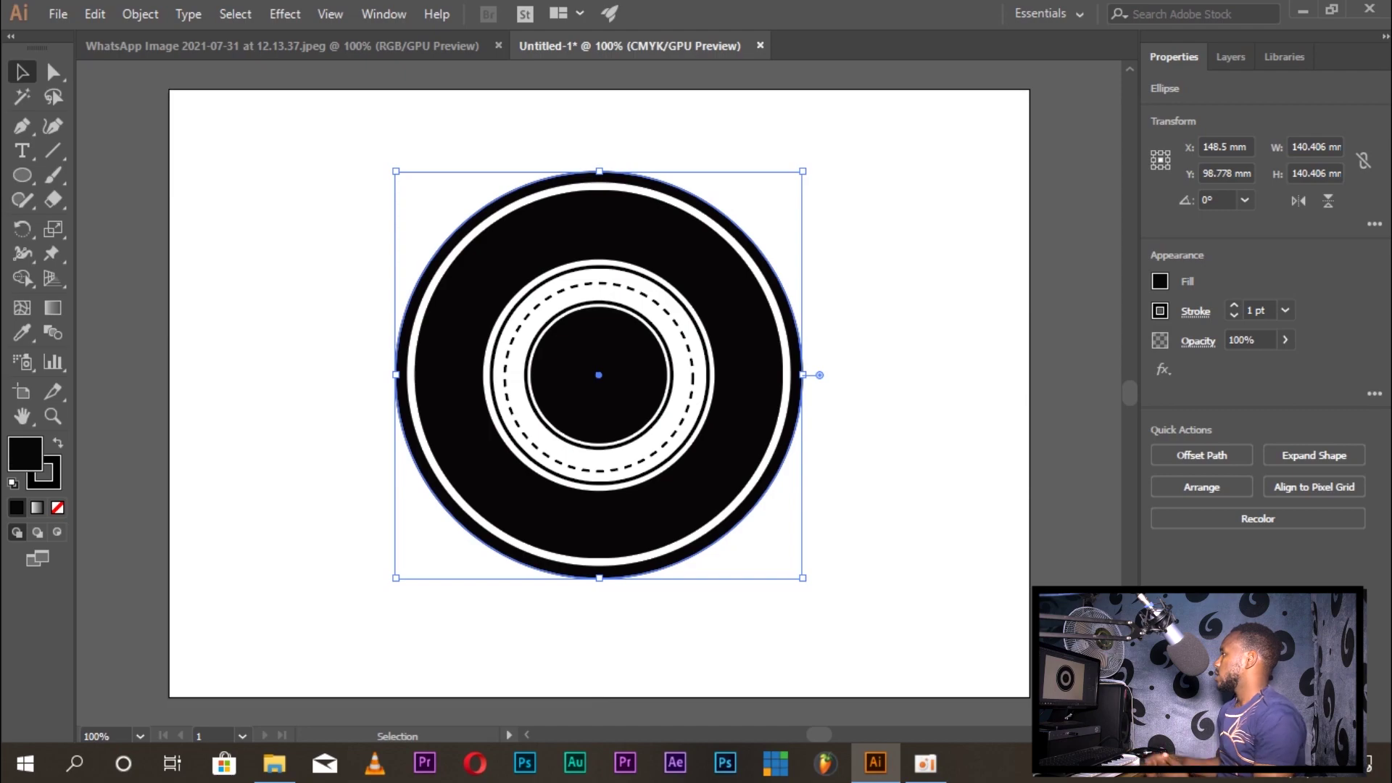
Switch to the camera photo document, apply Image Trace with Make and Expand to the photo, and expand the traced group
{"action": "left_click", "coordinate": [313, 45]}
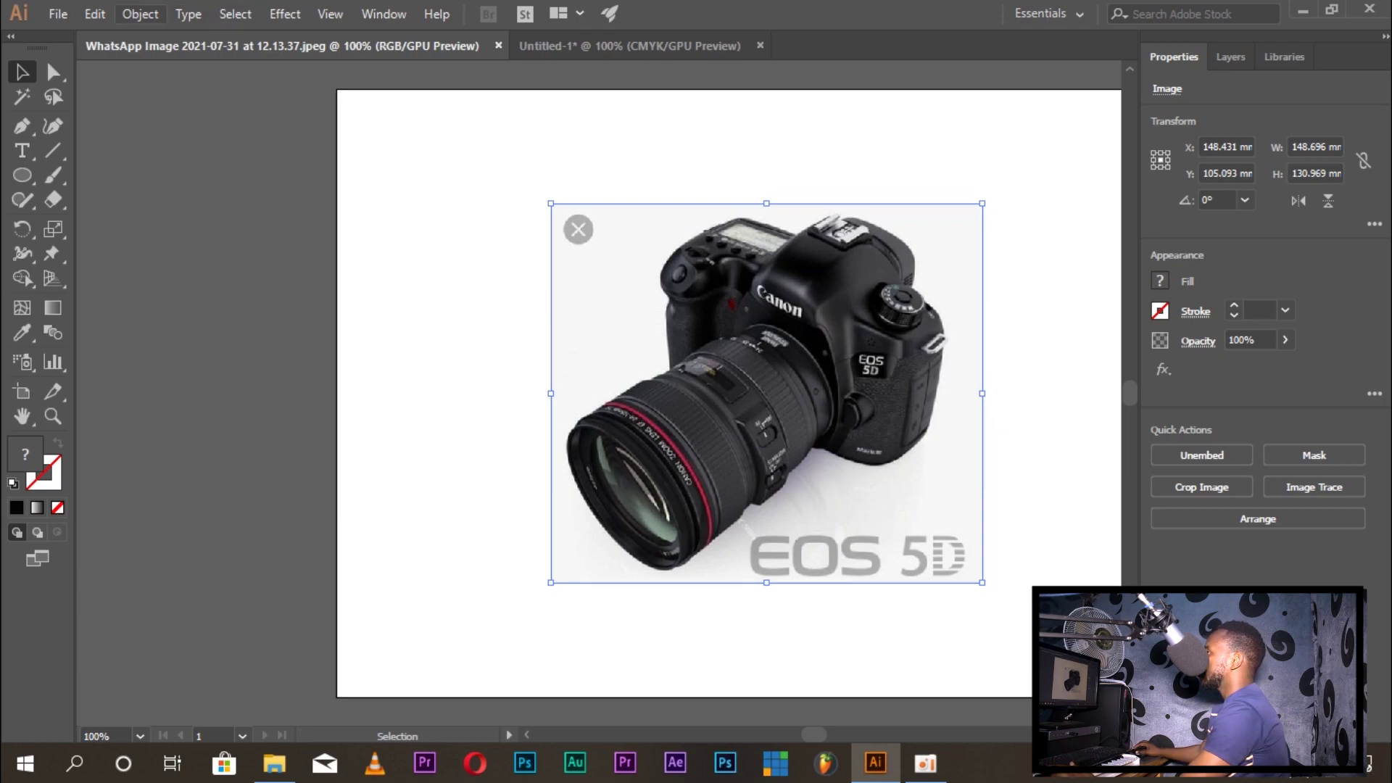
{"action": "left_click", "coordinate": [140, 13]}
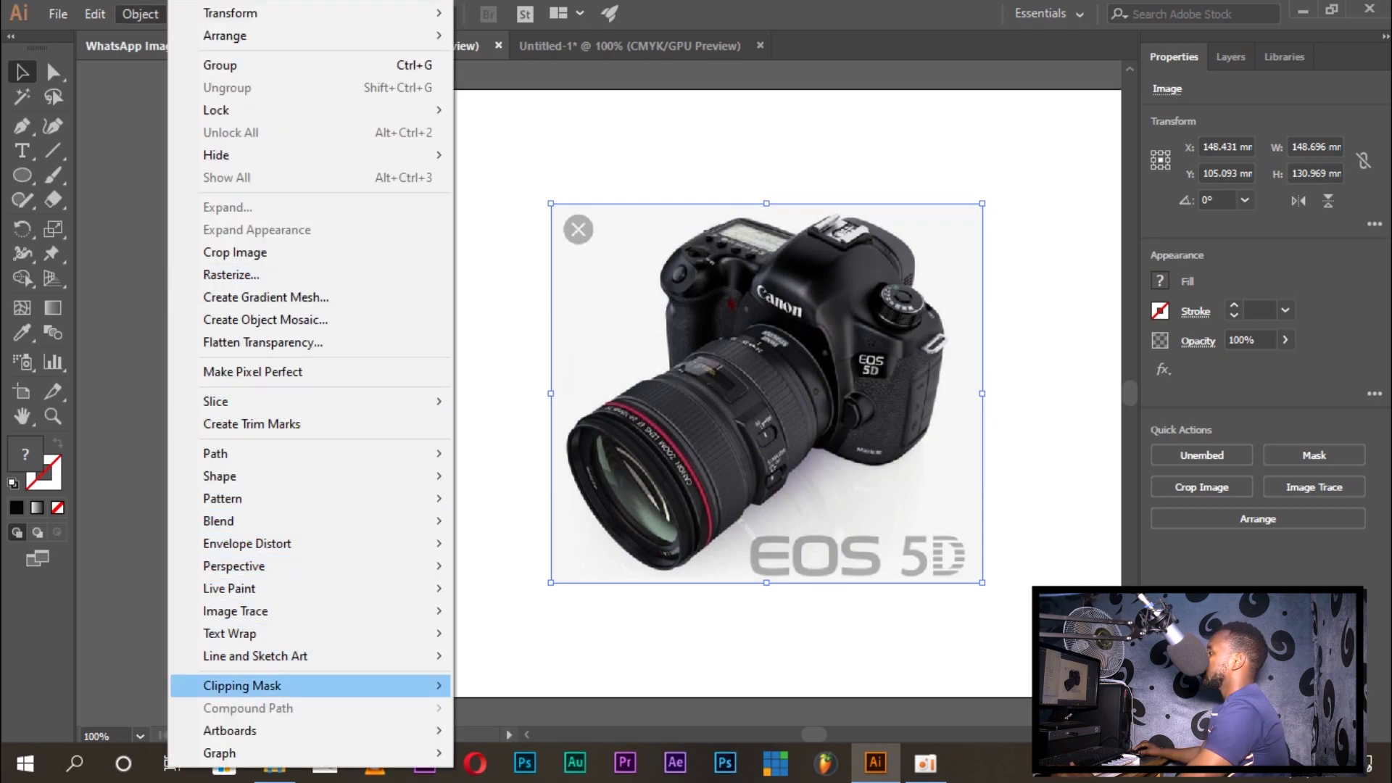
{"action": "mouse_move", "coordinate": [348, 611]}
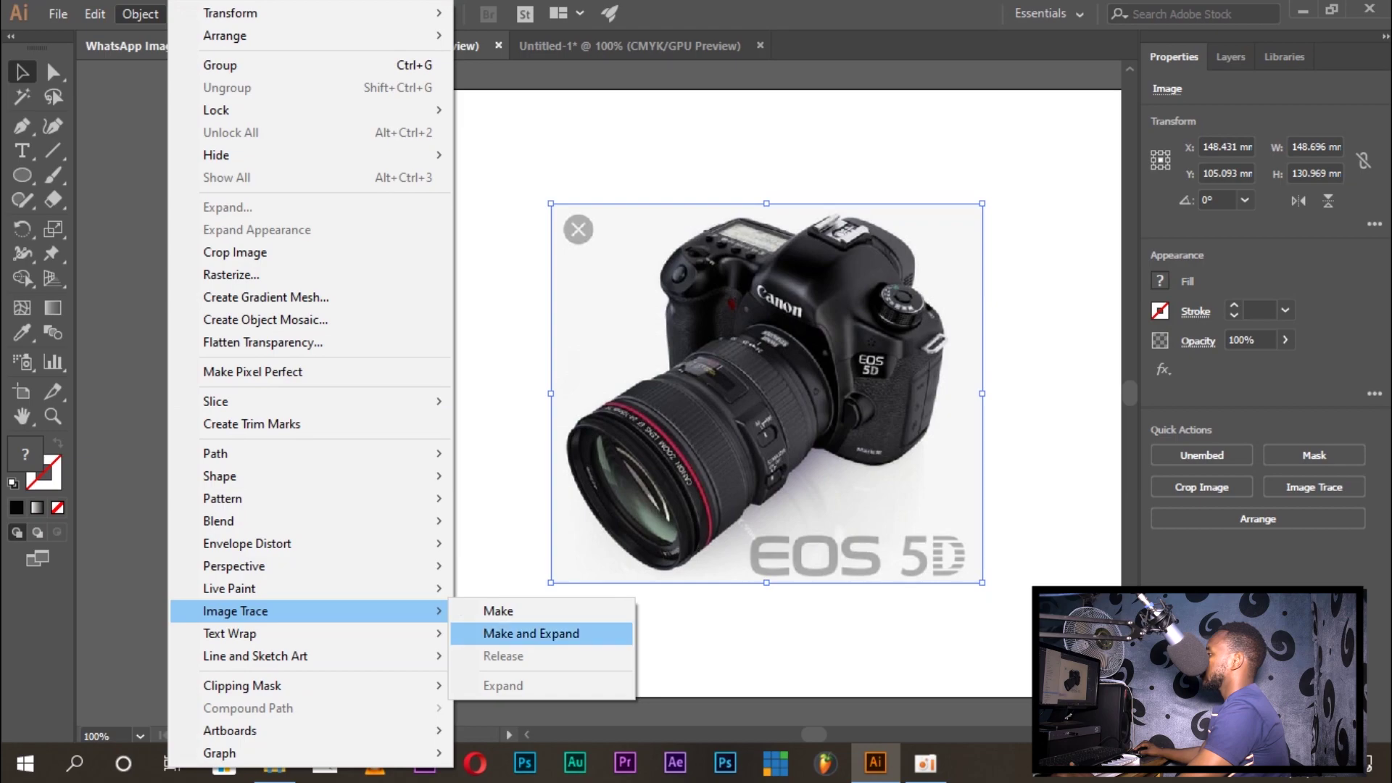
{"action": "left_click", "coordinate": [531, 633]}
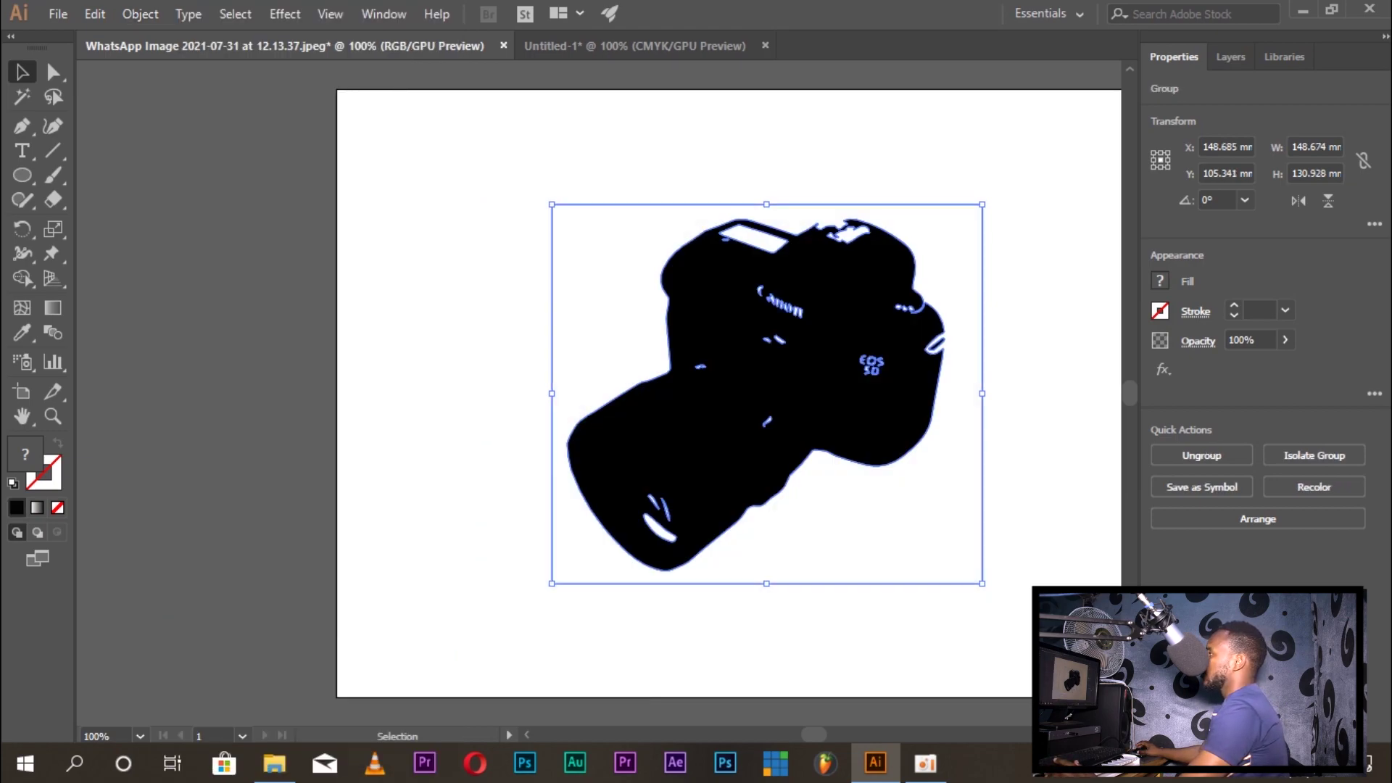
{"action": "left_click", "coordinate": [140, 14]}
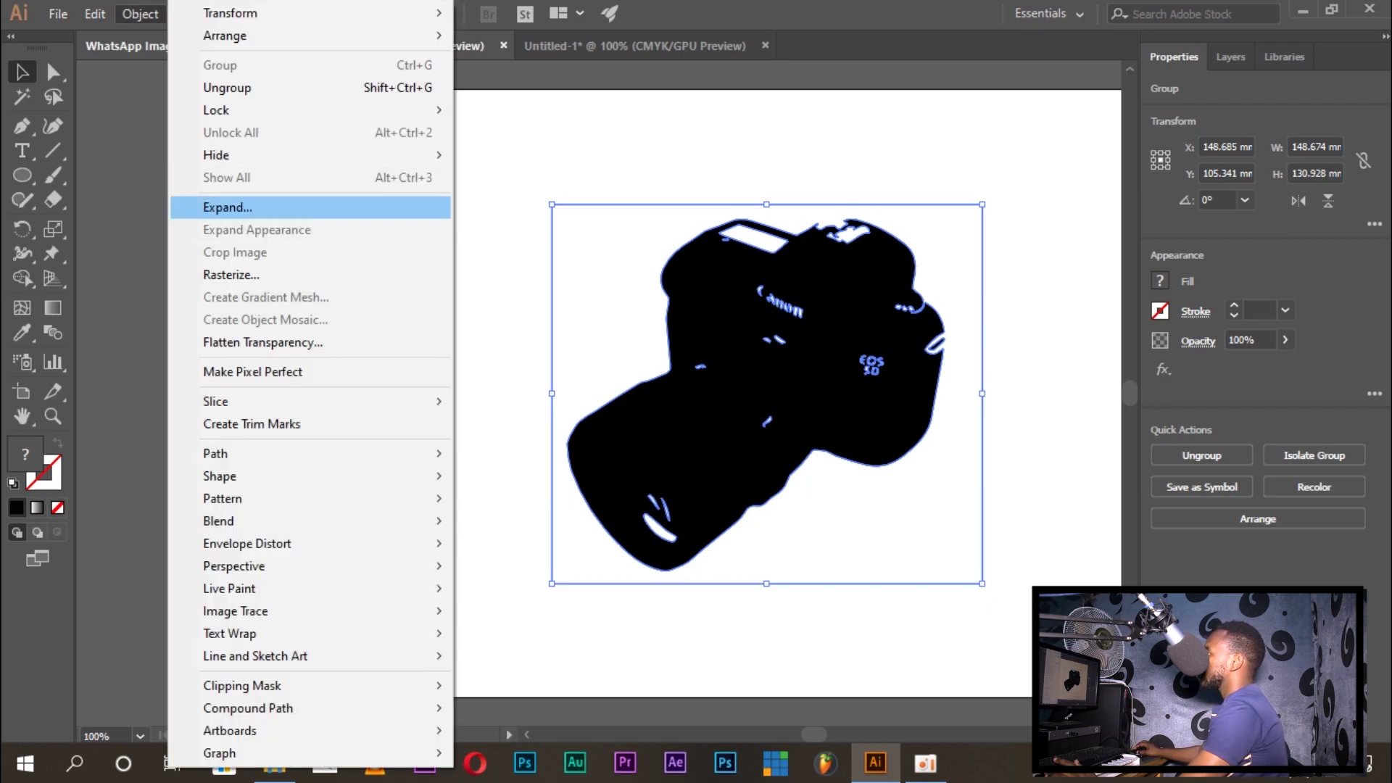
{"action": "left_click", "coordinate": [227, 208]}
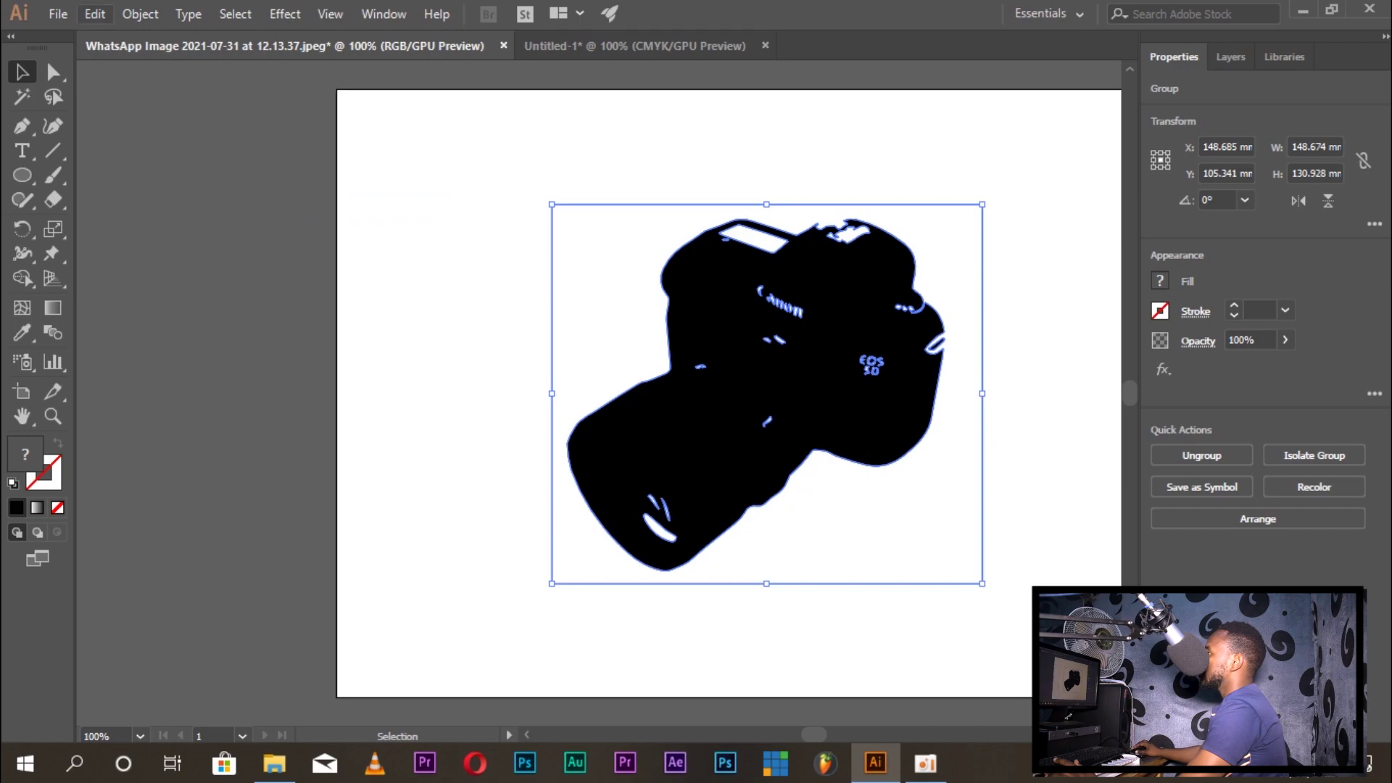
Ungroup the traced camera artwork and return to the Untitled-1 badge document
{"action": "left_click", "coordinate": [140, 14]}
{"action": "left_click", "coordinate": [227, 87]}
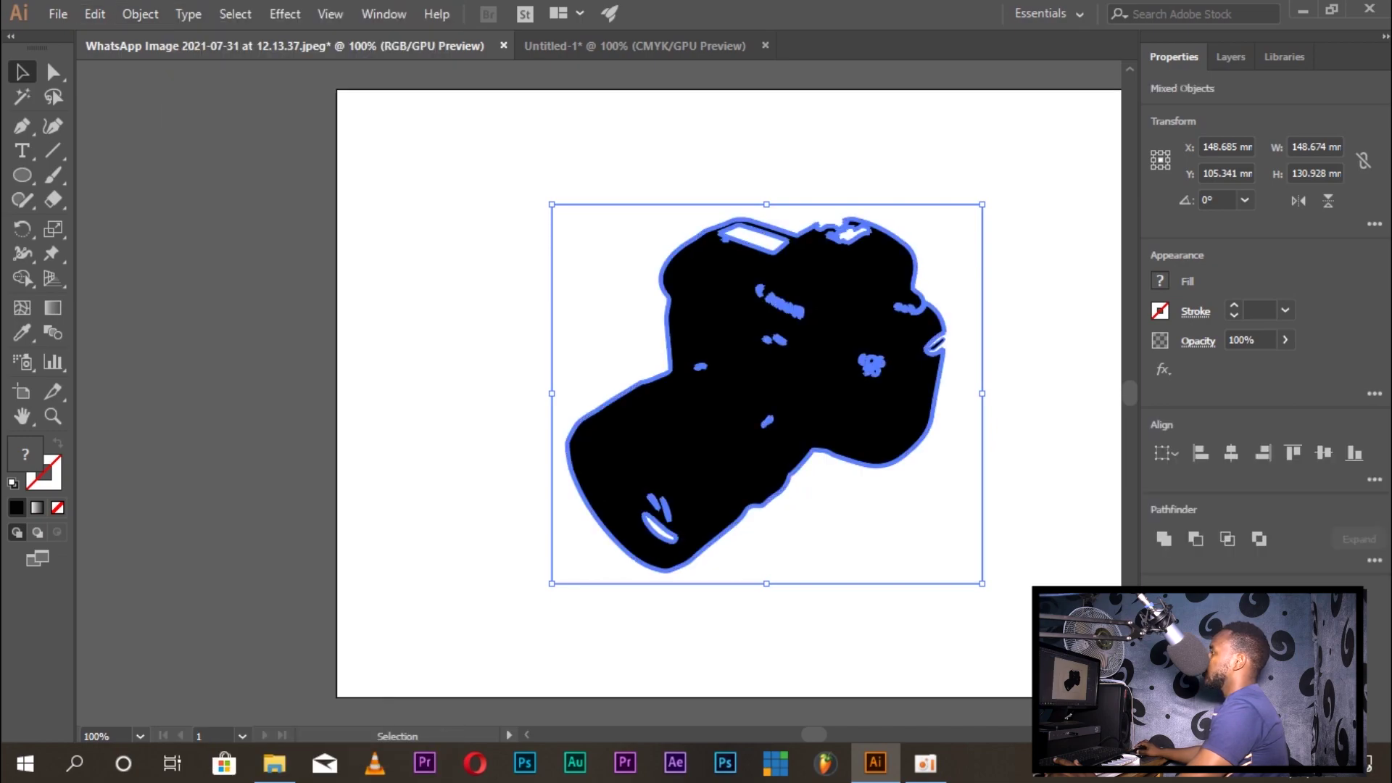
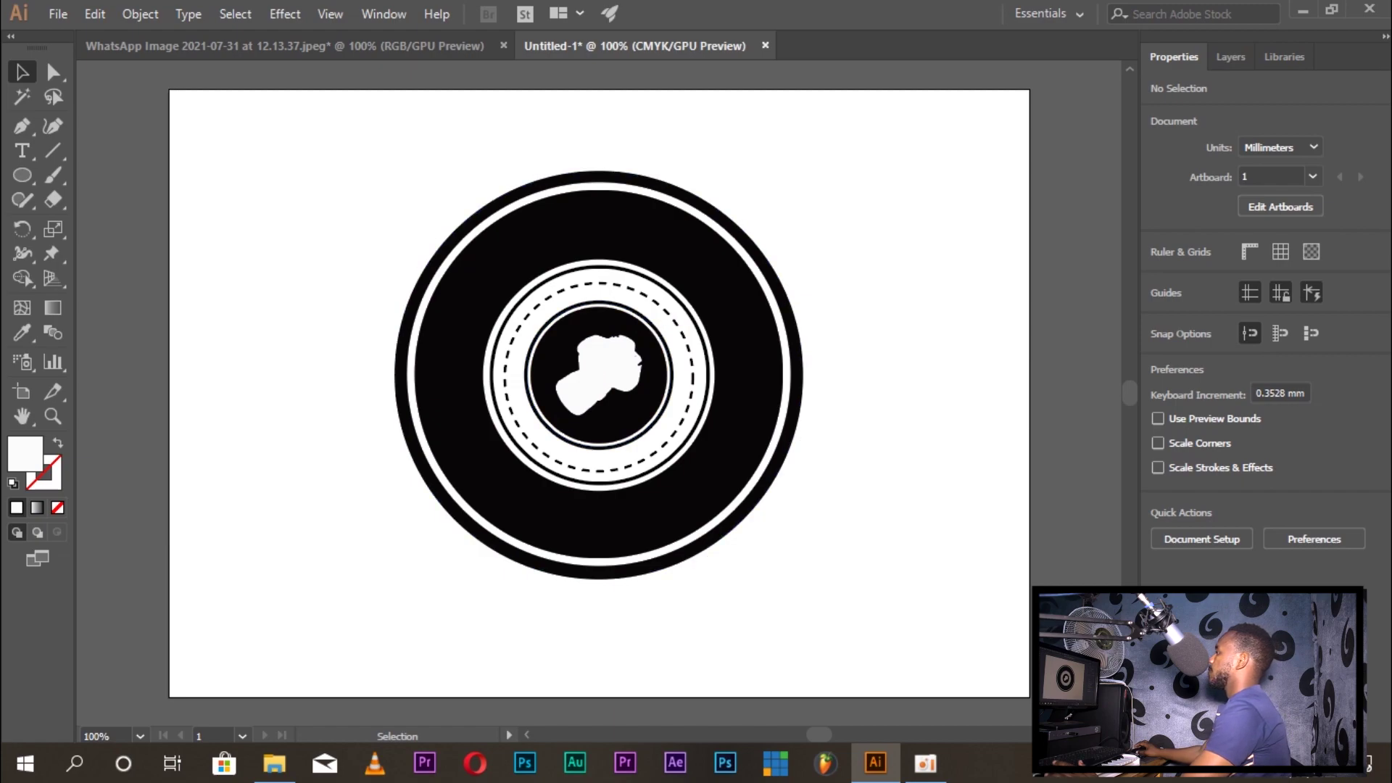
{"action": "left_click", "coordinate": [285, 46]}
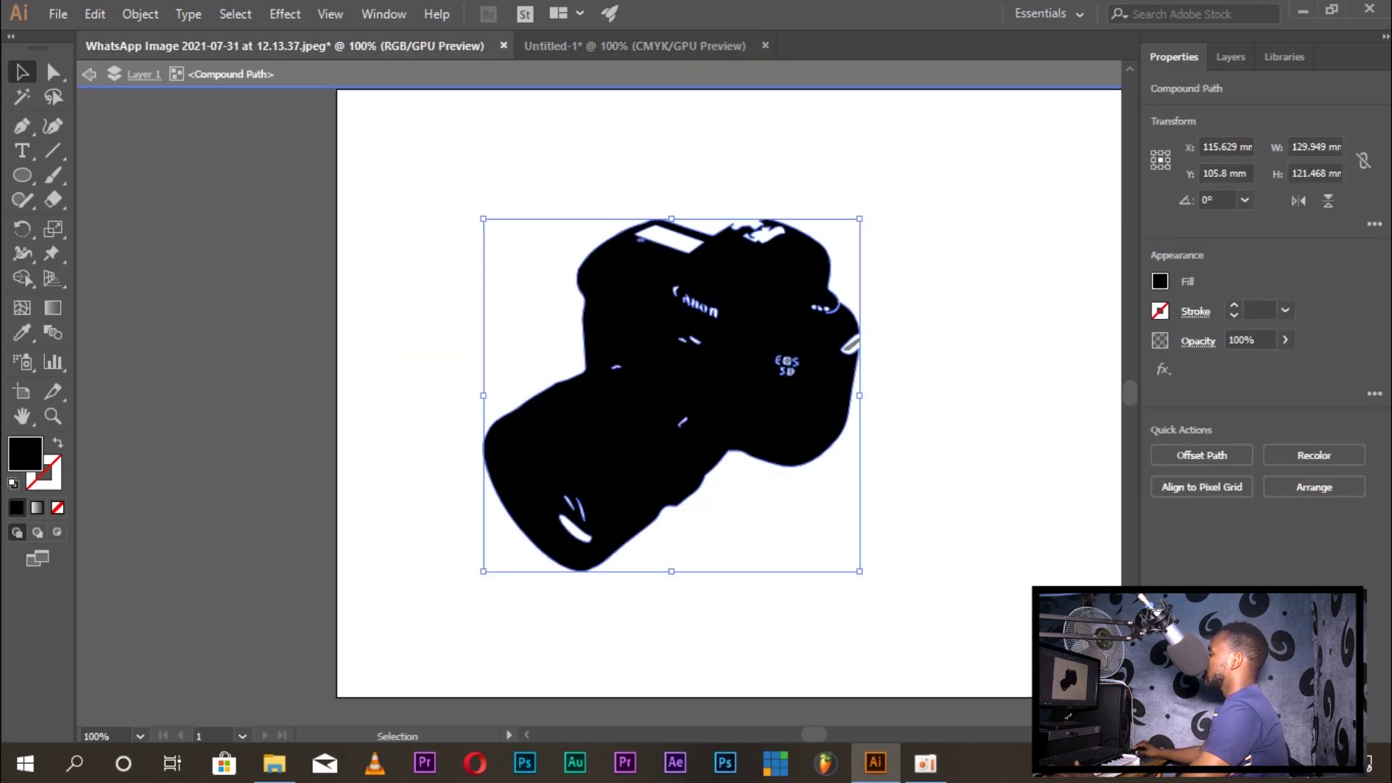
{"action": "left_click", "coordinate": [635, 46]}
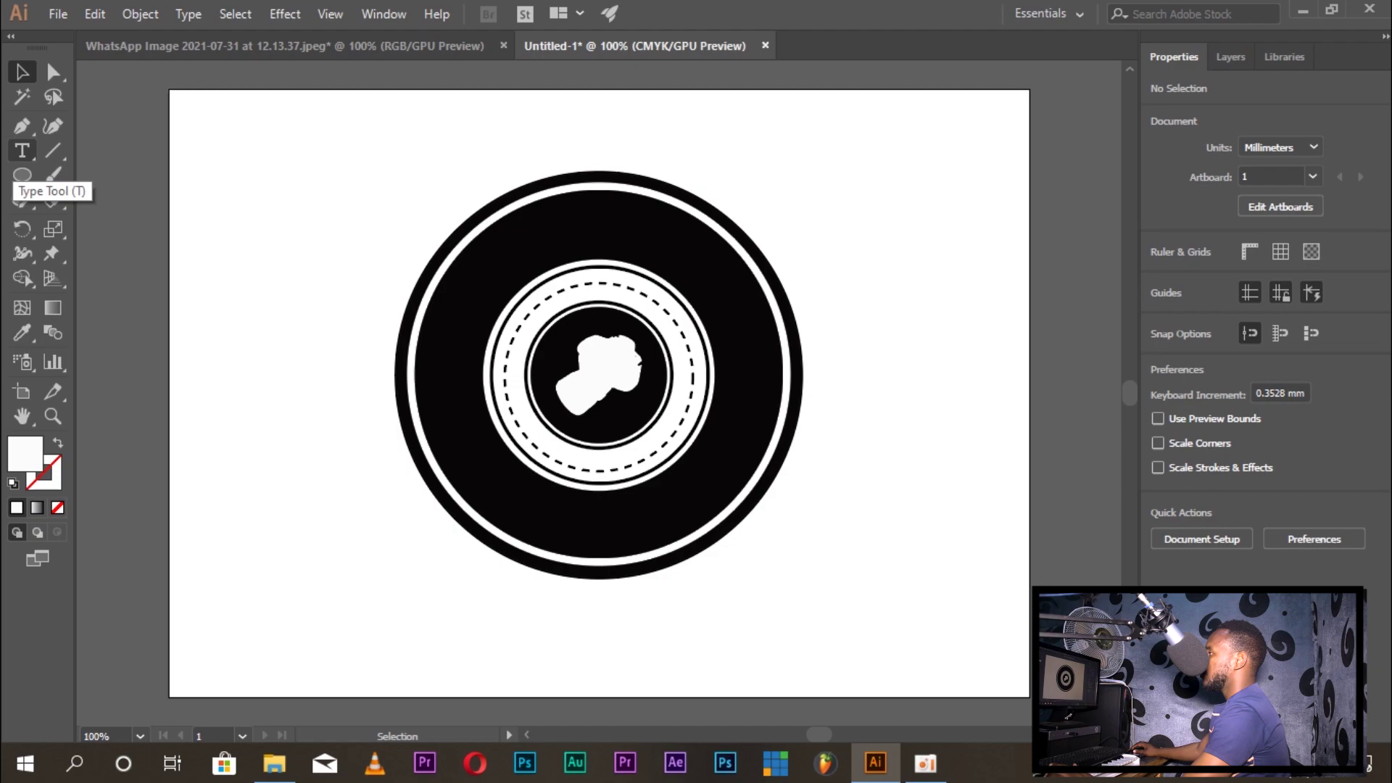
Draw a white circle about 103 mm in diameter from the centre of the badge, its edge inside the wide black band
{"action": "left_click", "coordinate": [22, 150]}
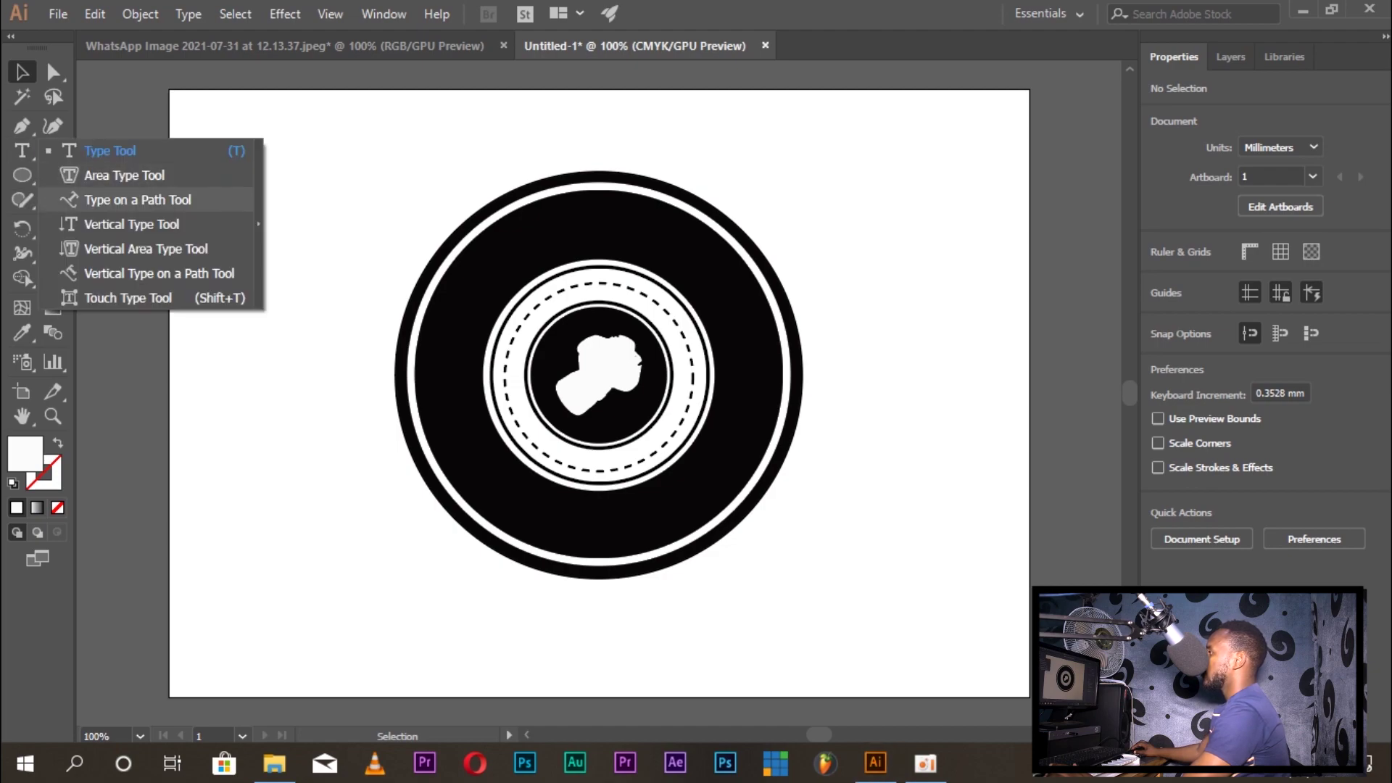
{"action": "left_click", "coordinate": [138, 199]}
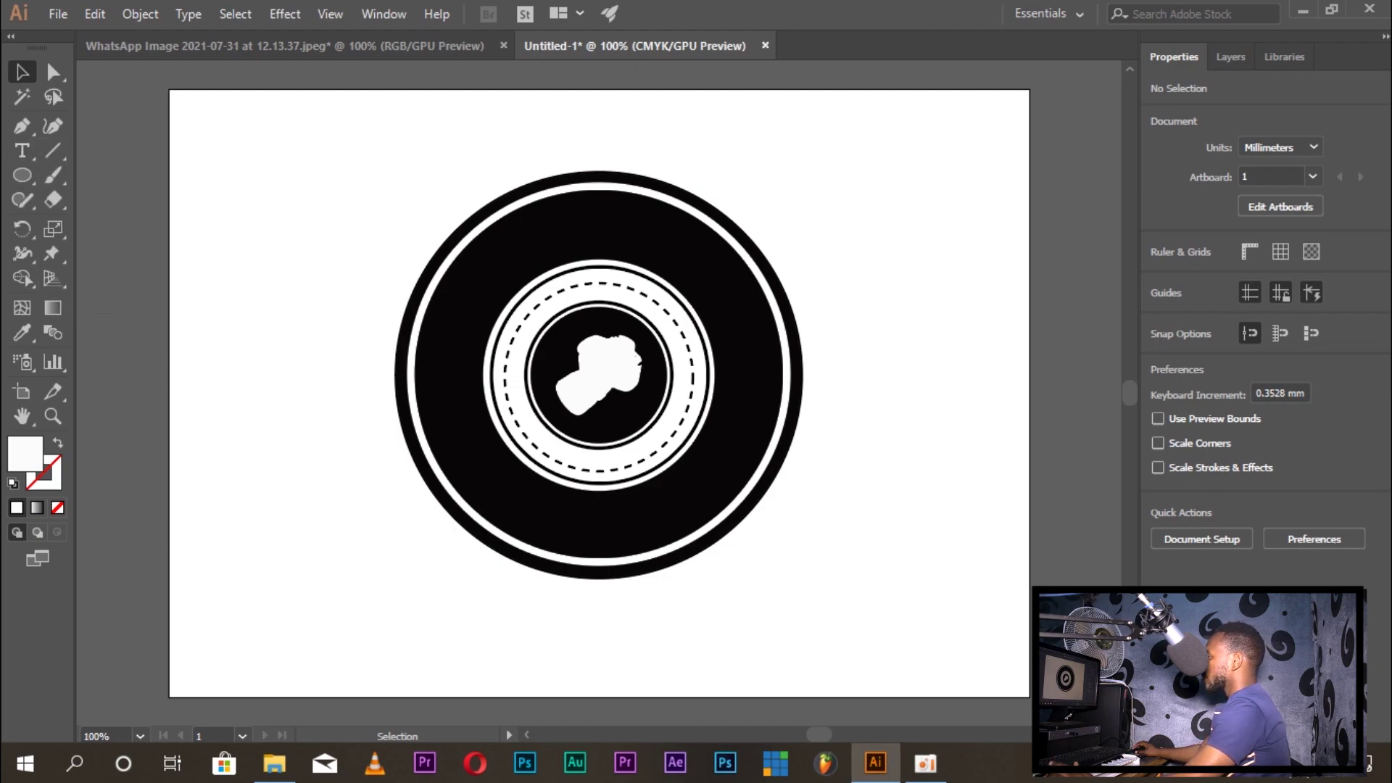
{"action": "key", "text": "l"}
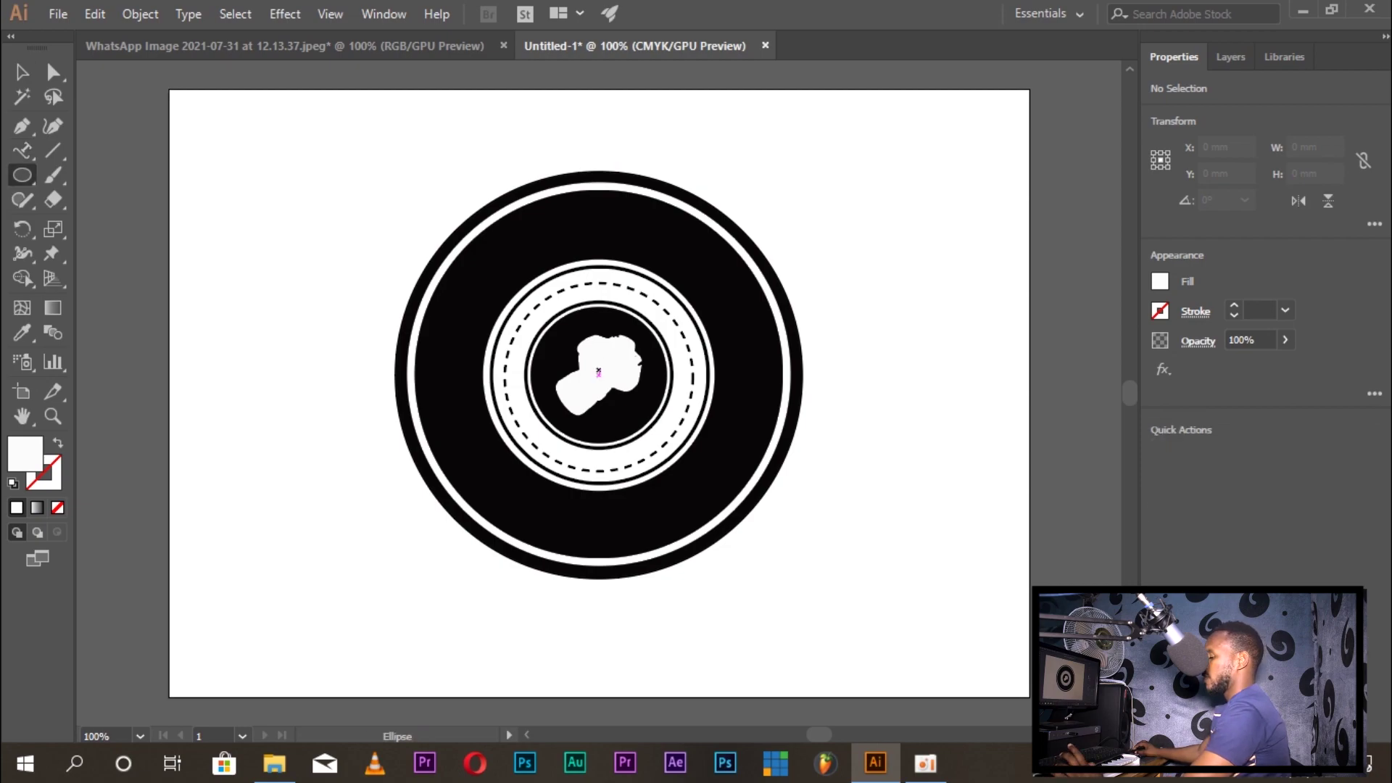
{"action": "left_click_drag", "start_coordinate": [598, 372], "coordinate": [709, 518]}
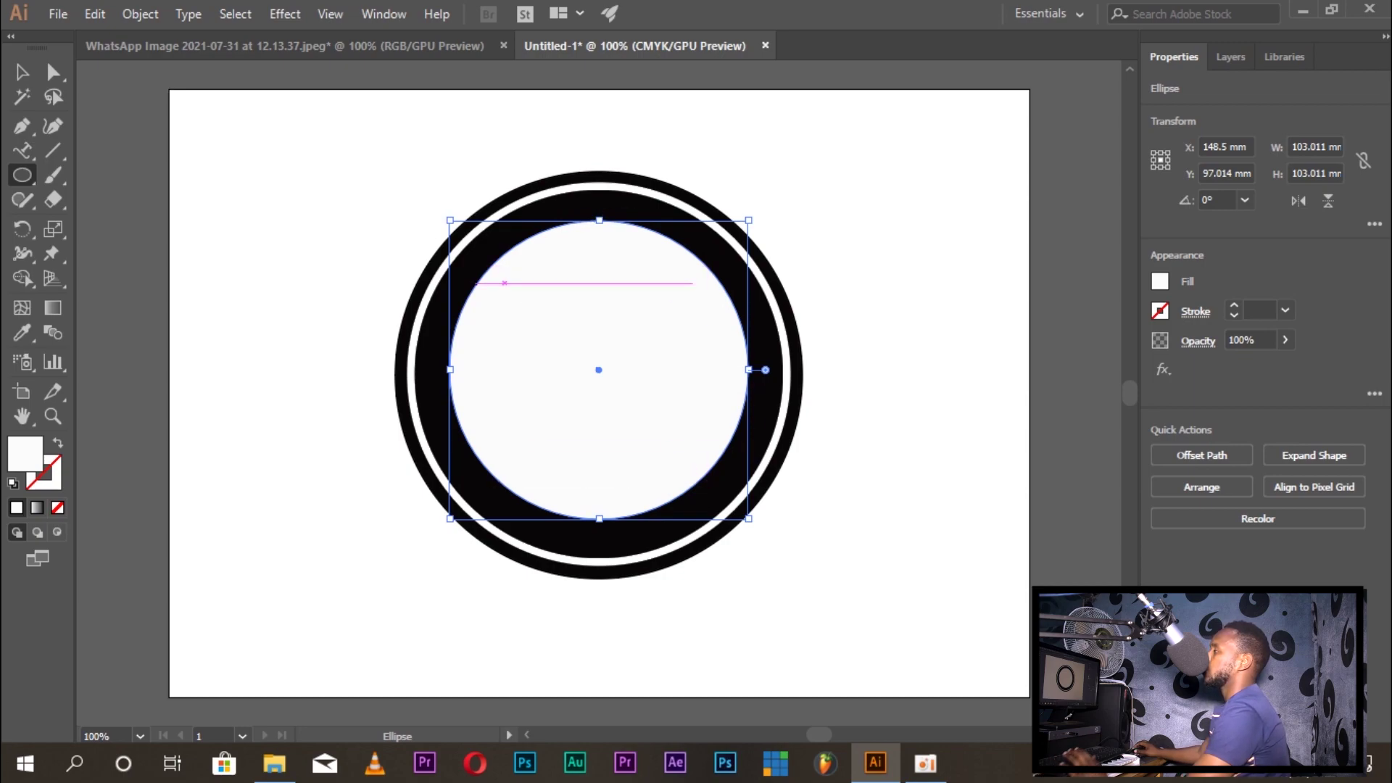
Convert the new circle into a type path starting at its left anchor and delete the placeholder text
{"action": "left_click", "coordinate": [22, 150]}
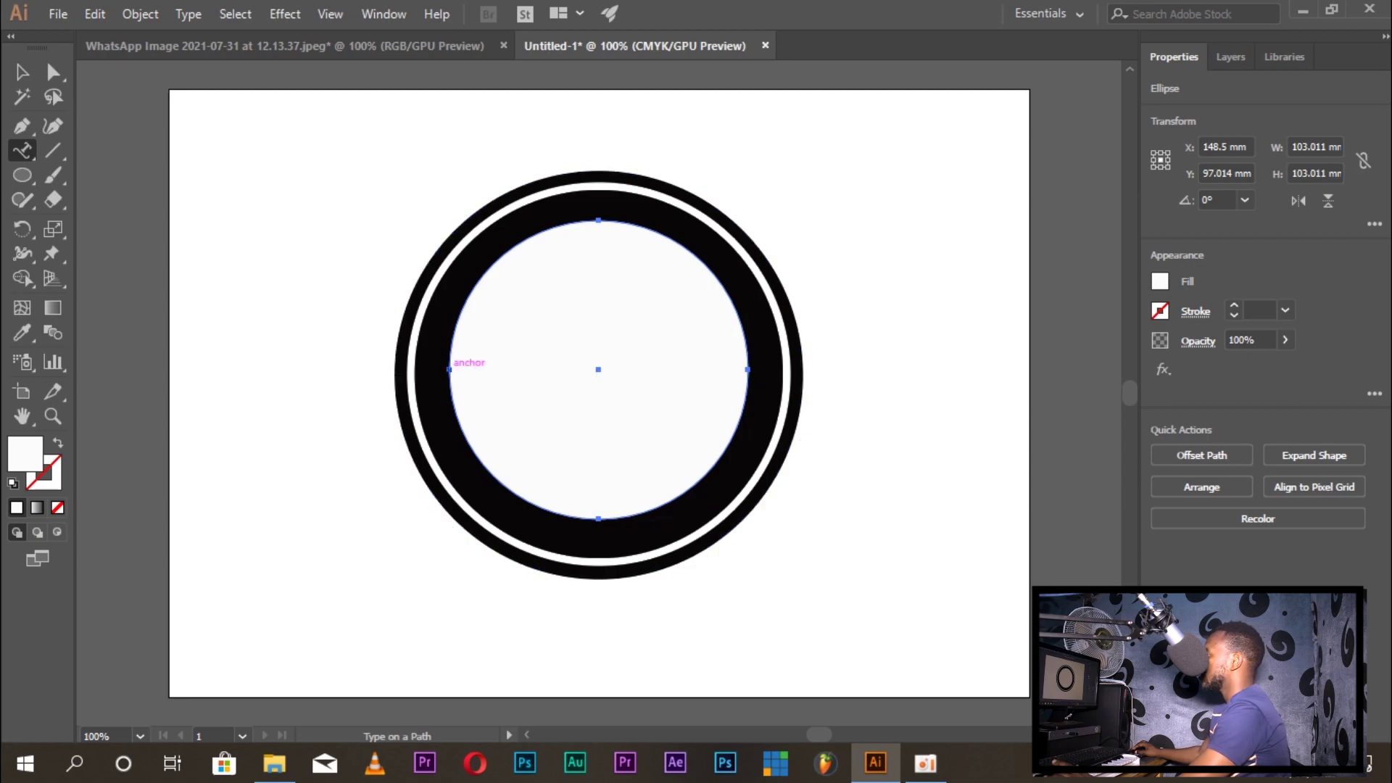
{"action": "left_click", "coordinate": [449, 369]}
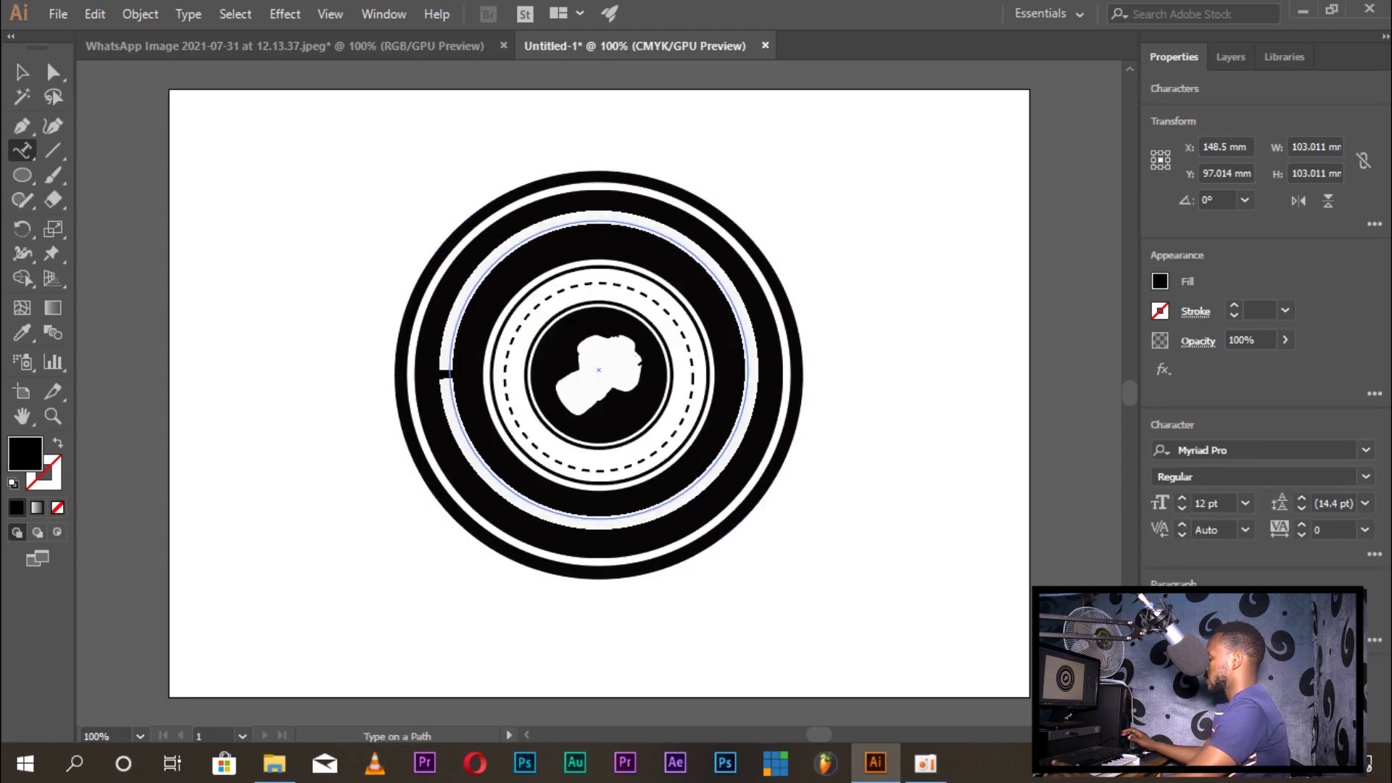
{"action": "key", "text": "BackSpace"}
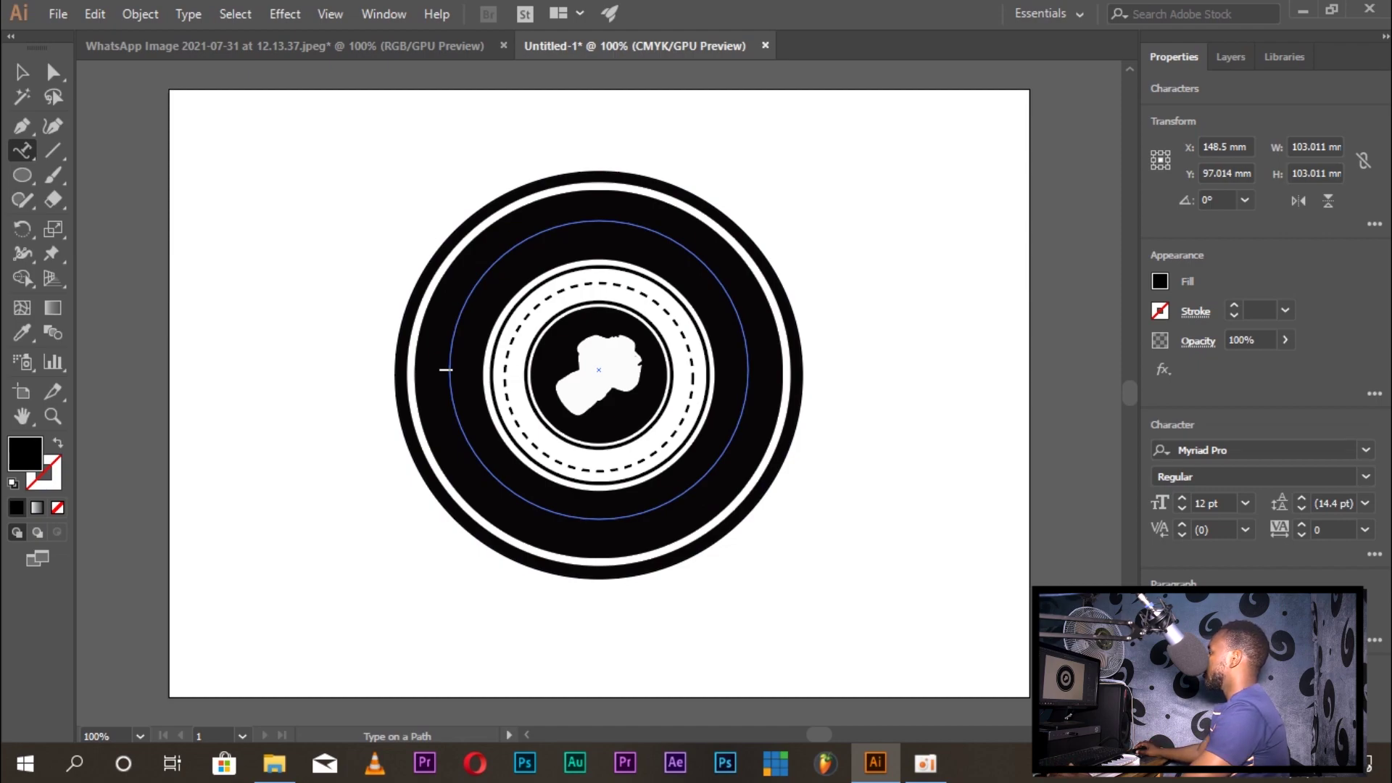
Set the circular path text to 36 pt in the Impact font
{"action": "left_click", "coordinate": [1245, 504]}
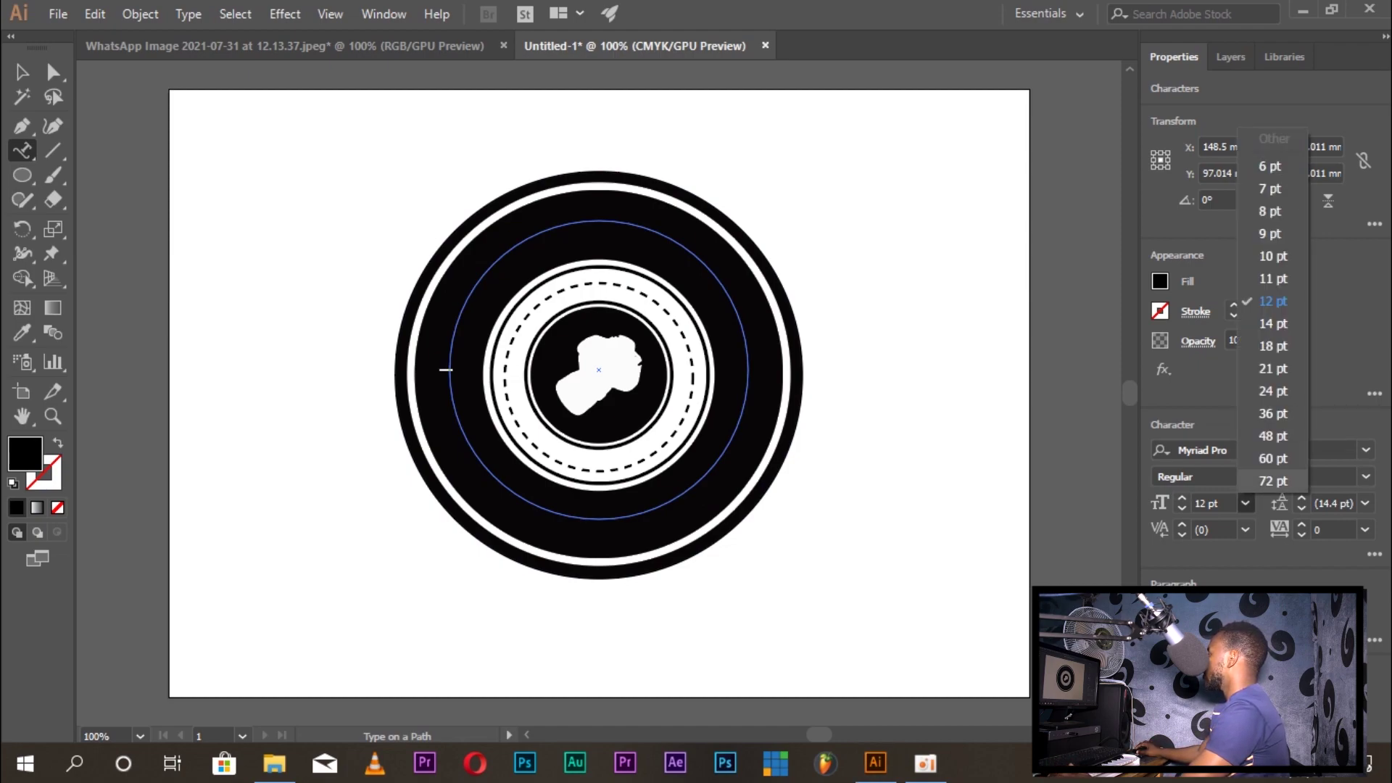
{"action": "left_click", "coordinate": [1274, 413]}
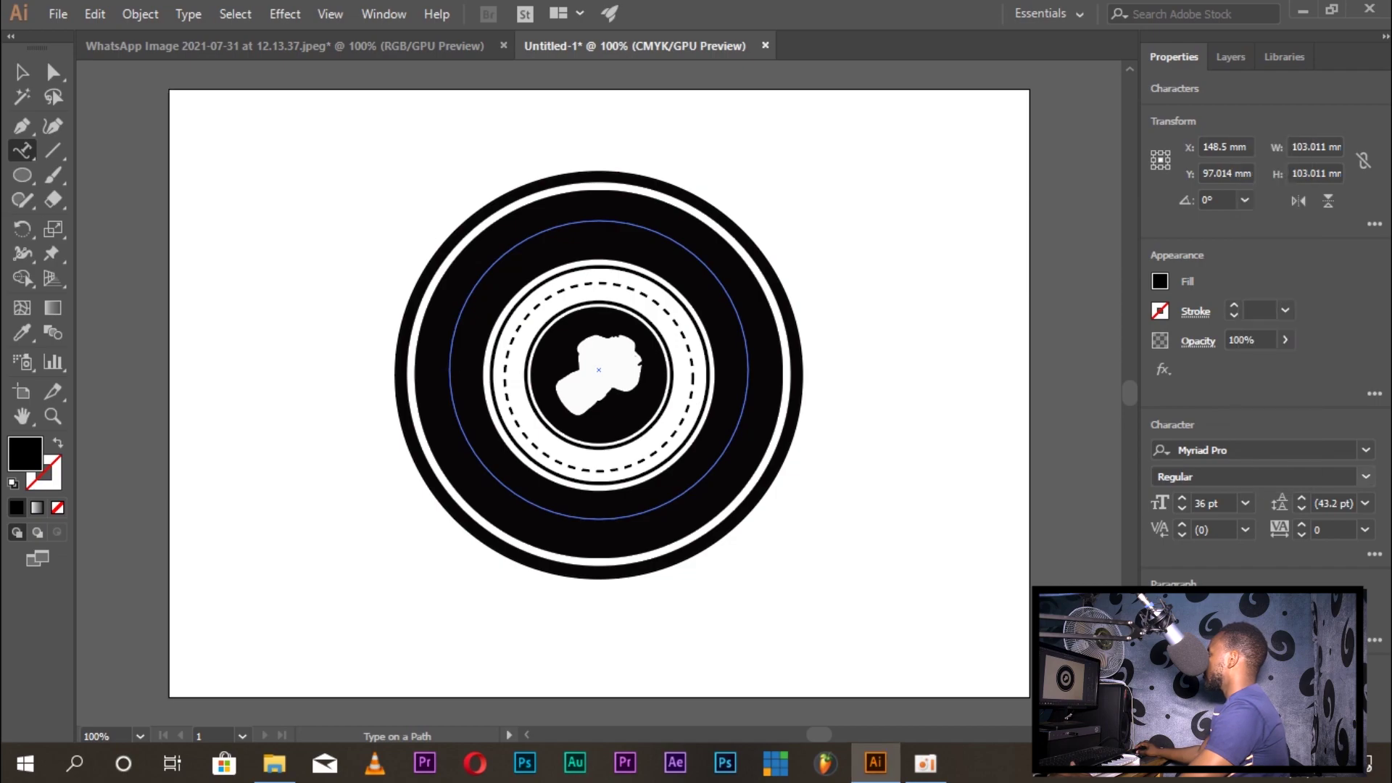
{"action": "left_click", "coordinate": [1226, 449]}
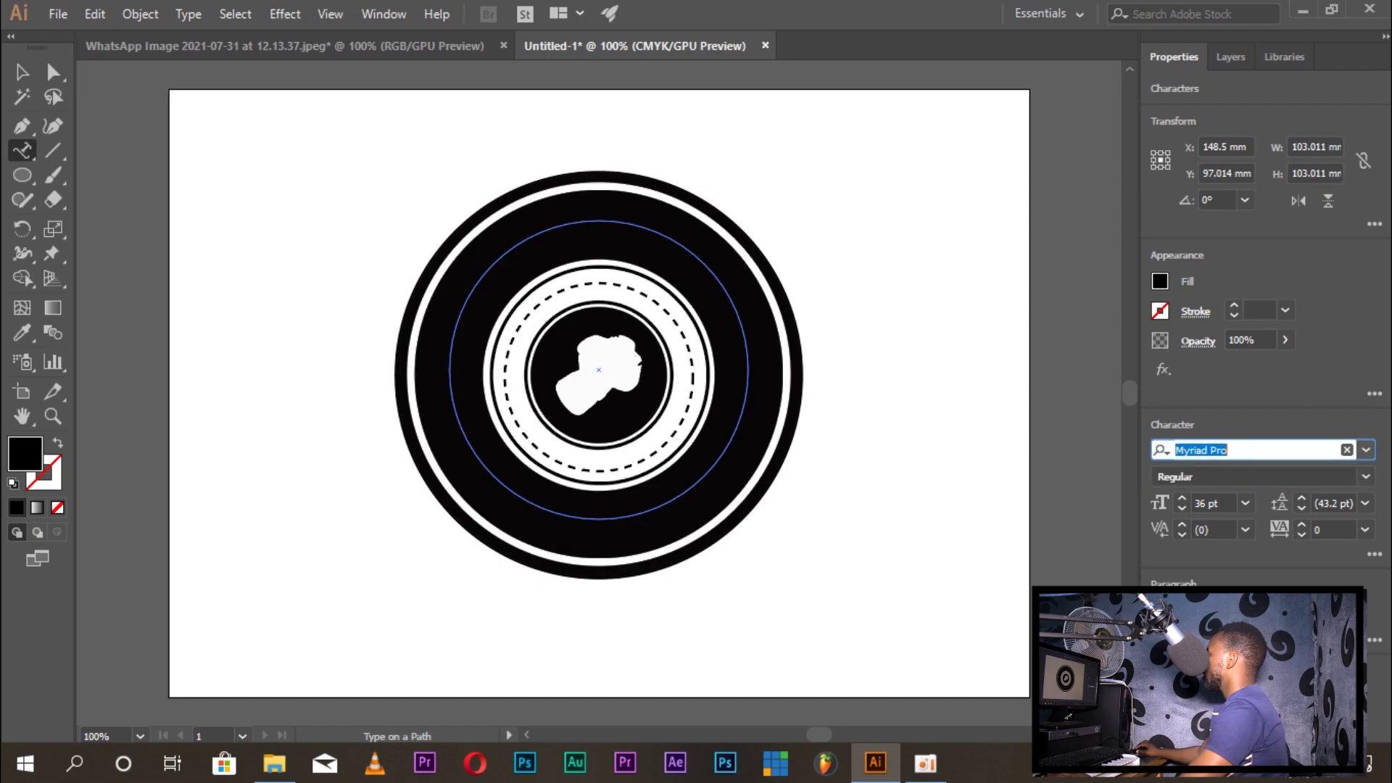
{"action": "left_click", "coordinate": [1366, 449]}
{"action": "scroll", "coordinate": [1274, 572], "scroll_direction": "down", "scroll_amount": 3}
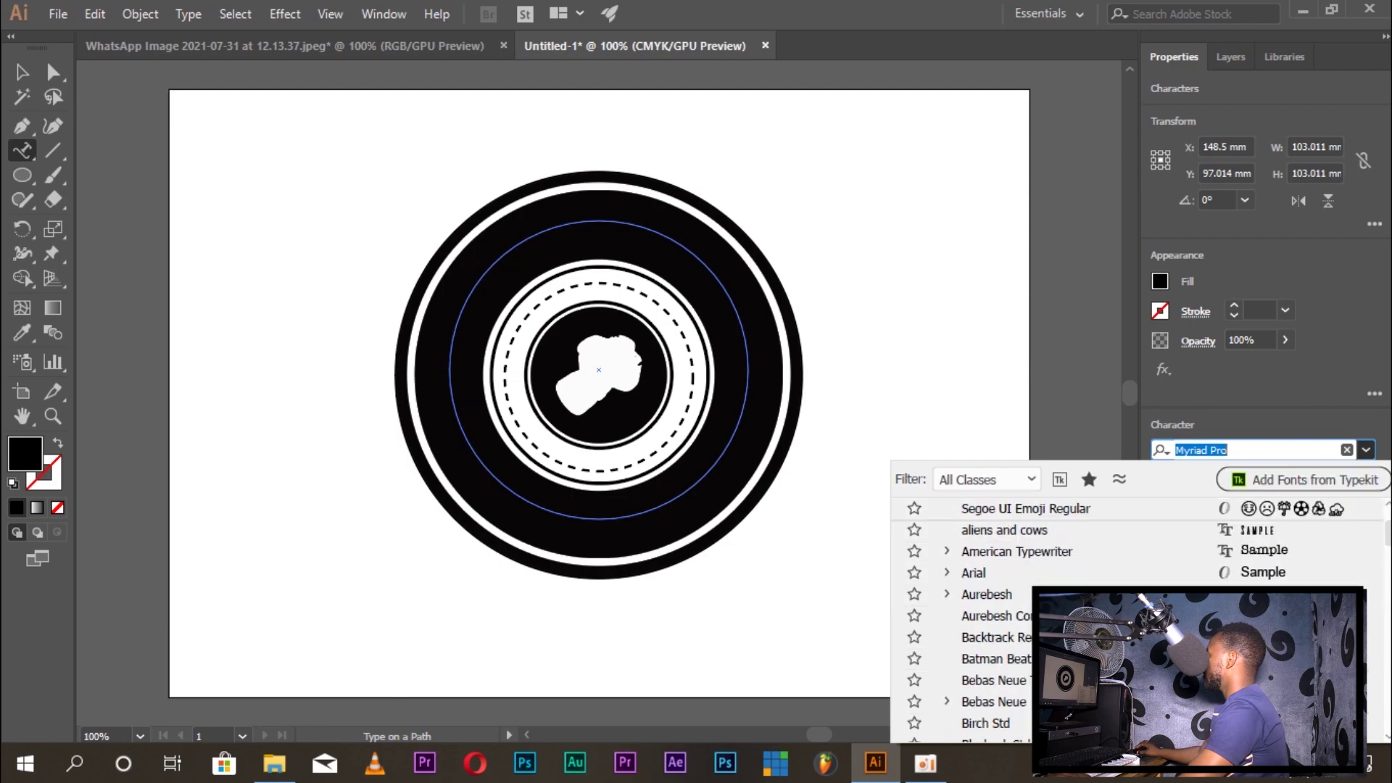
{"action": "scroll", "coordinate": [1030, 616], "scroll_direction": "down", "scroll_amount": 7}
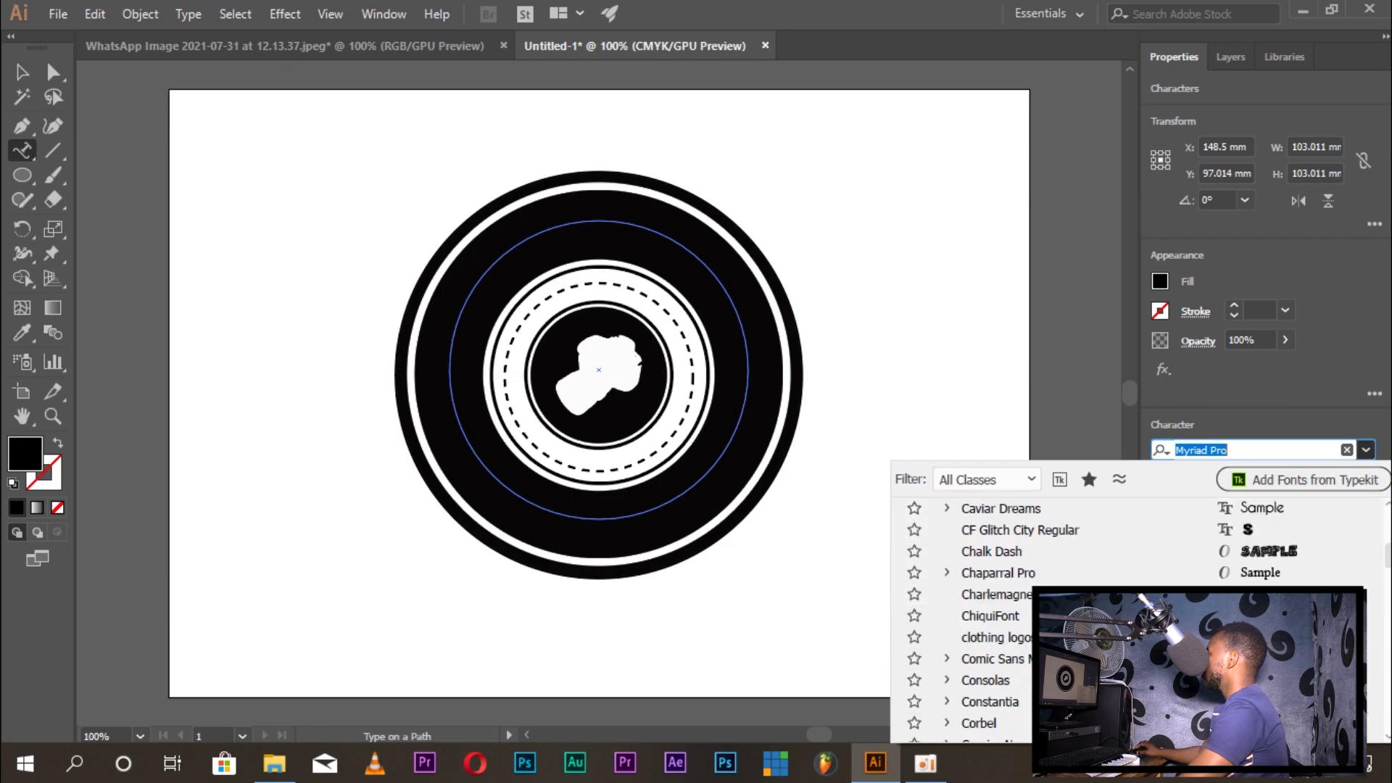
{"action": "scroll", "coordinate": [1030, 616], "scroll_direction": "down", "scroll_amount": 5}
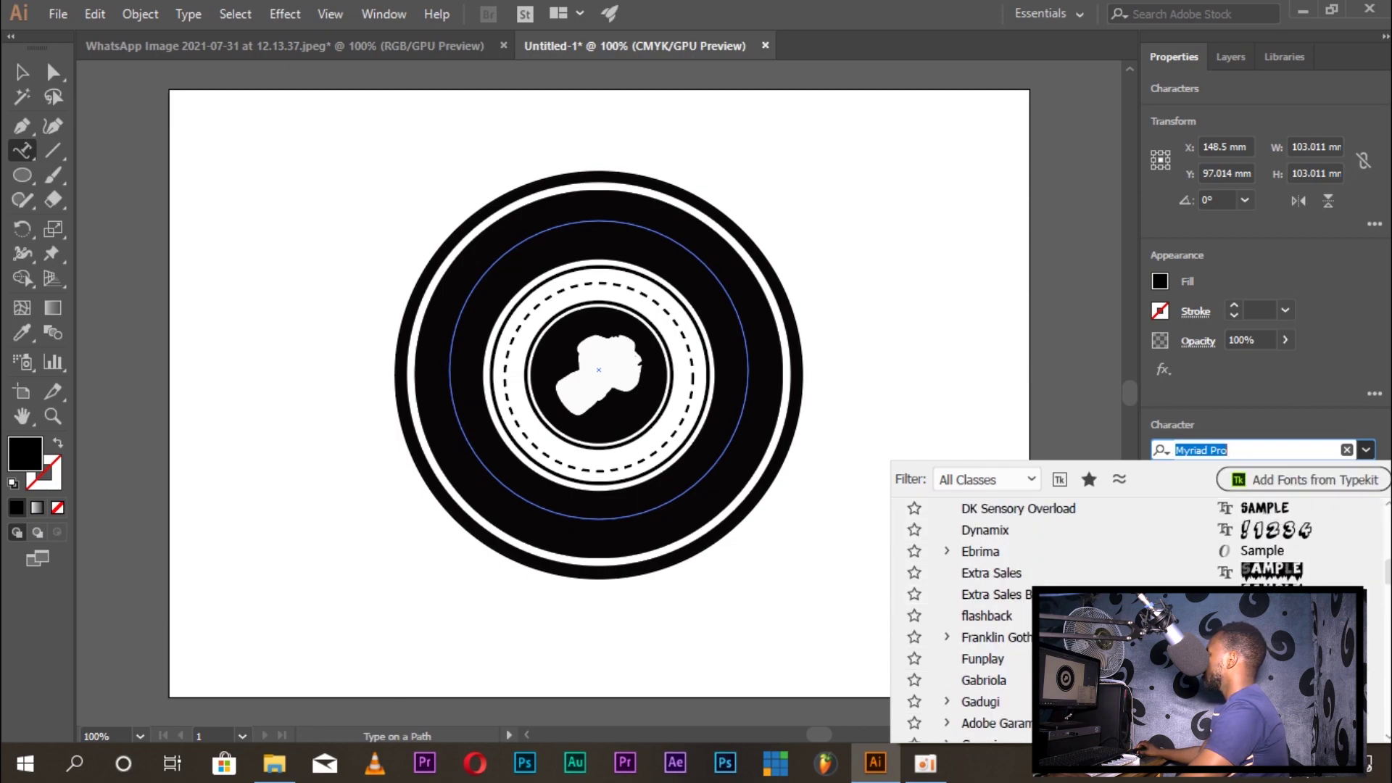
{"action": "scroll", "coordinate": [1029, 616], "scroll_direction": "down", "scroll_amount": 5}
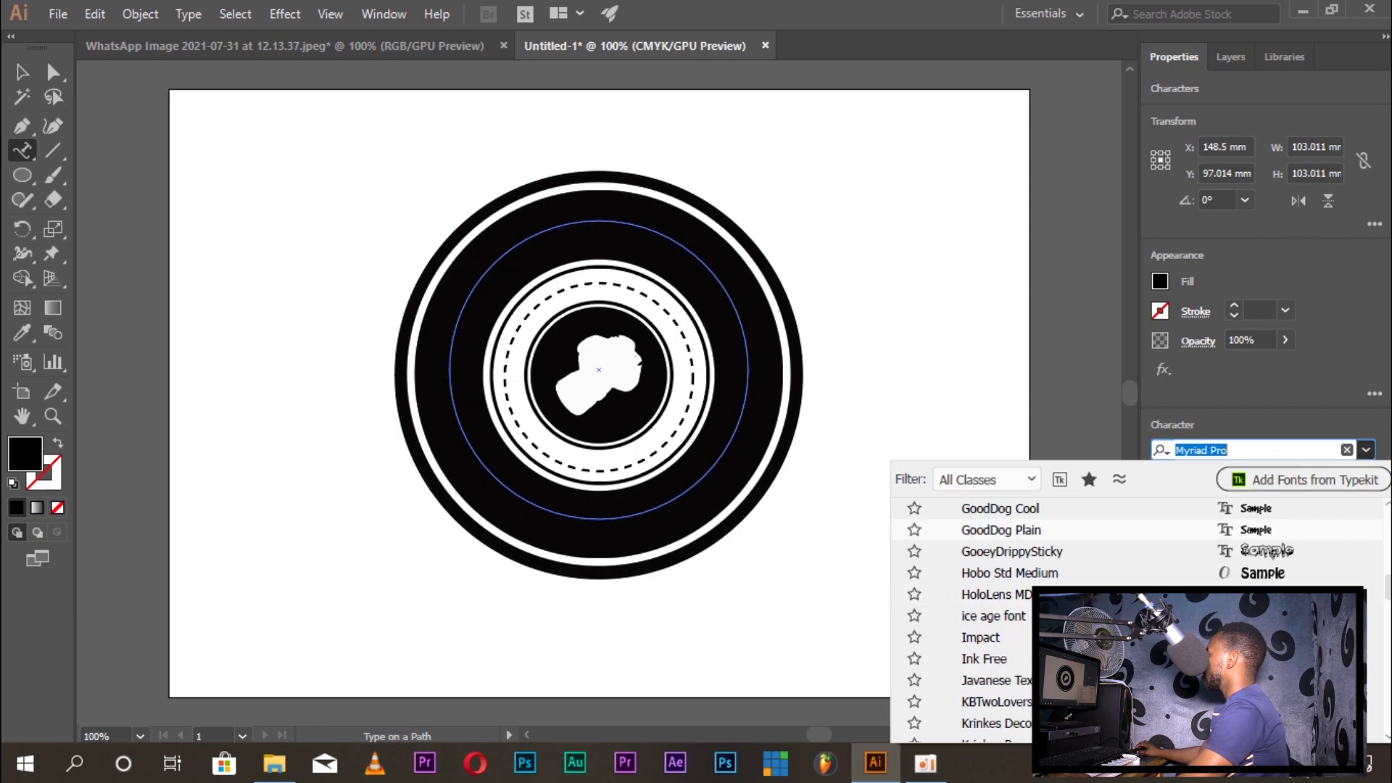
{"action": "scroll", "coordinate": [1030, 616], "scroll_direction": "down", "scroll_amount": 1}
{"action": "left_click", "coordinate": [980, 573]}
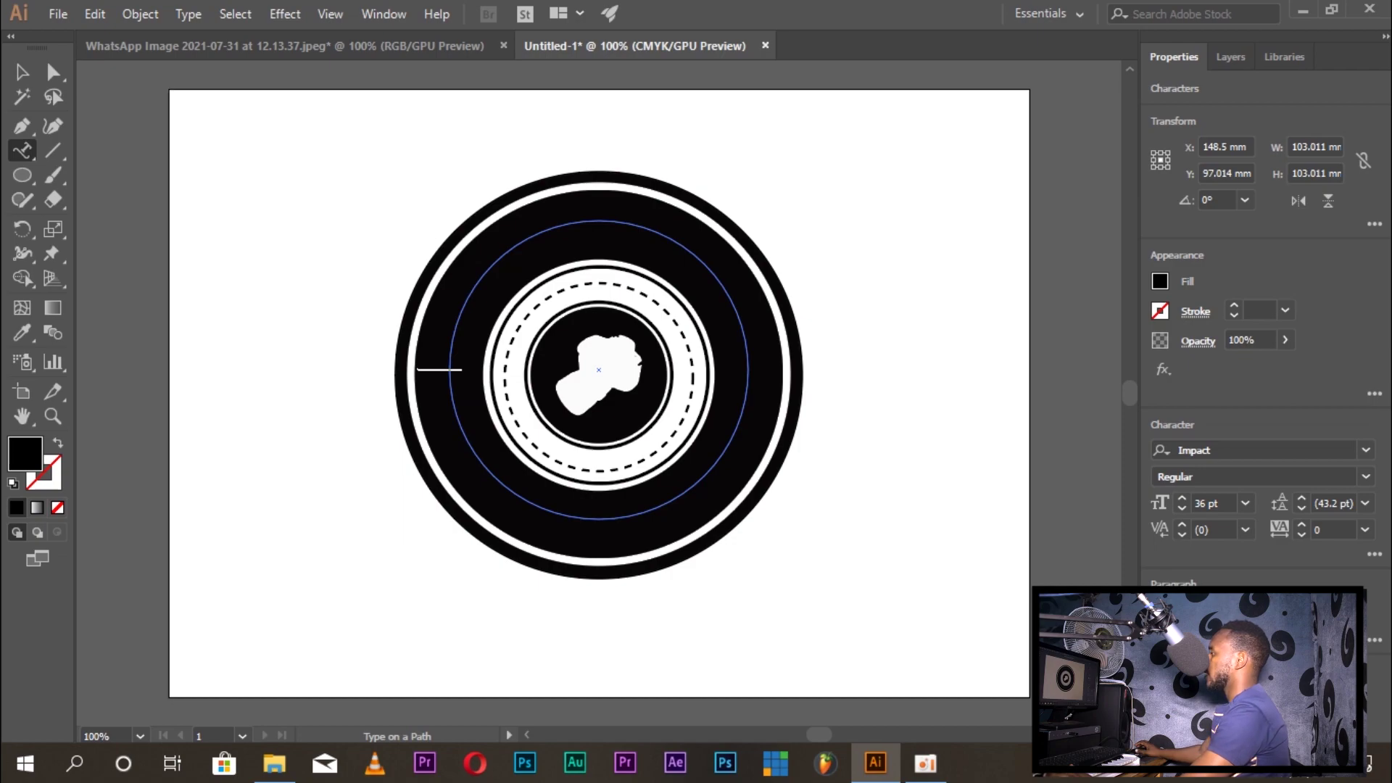
{"action": "type", "text": "M"}
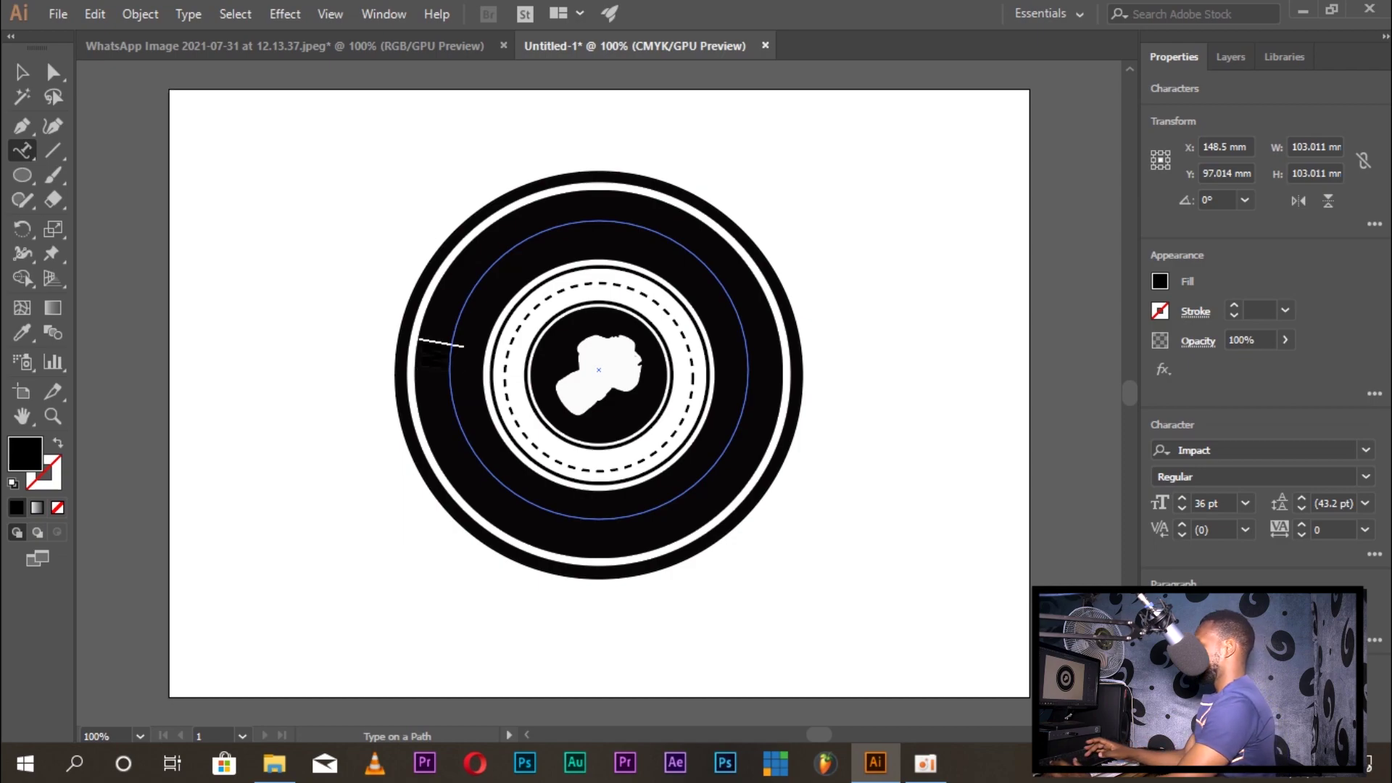
{"action": "key", "text": "BackSpace"}
{"action": "key", "text": "BackSpace"}
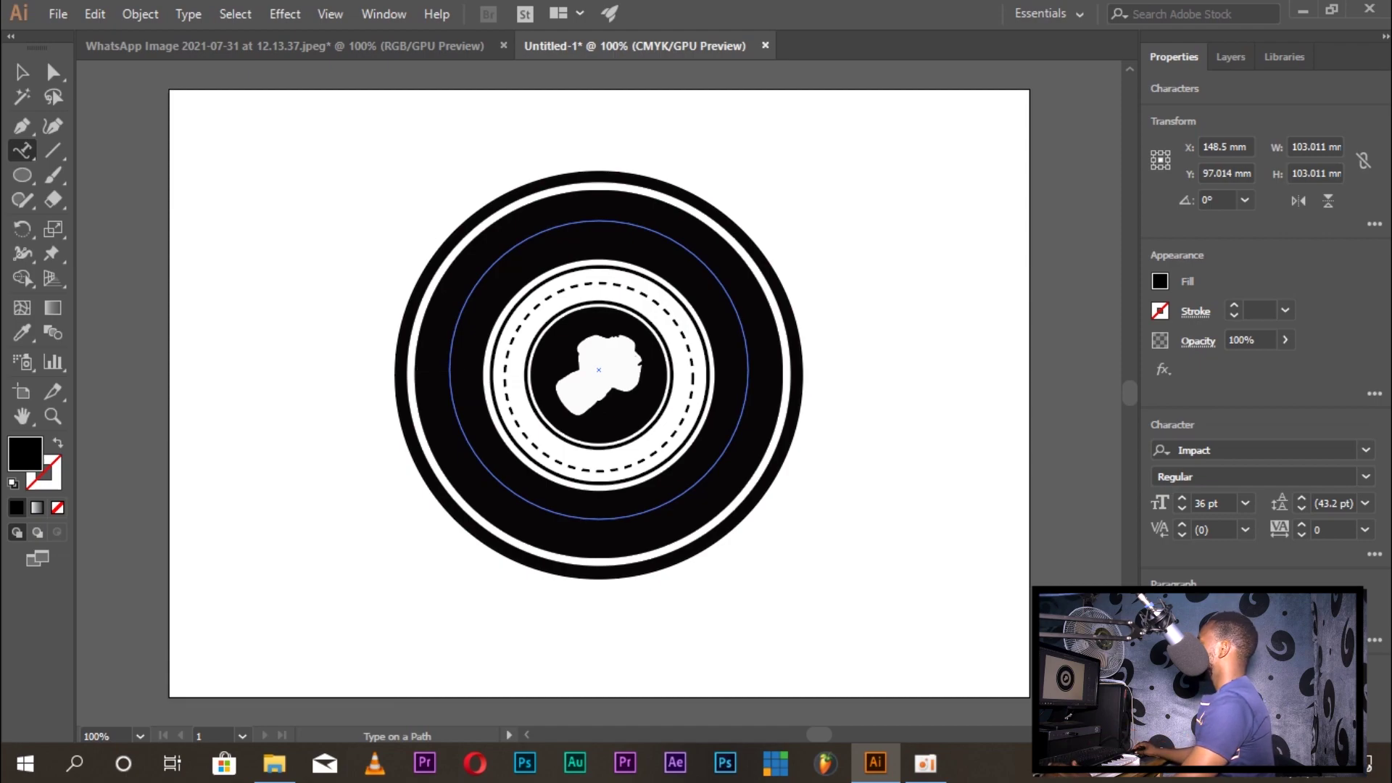
Set the fill colour of the path text to white
{"action": "left_click", "coordinate": [1159, 282]}
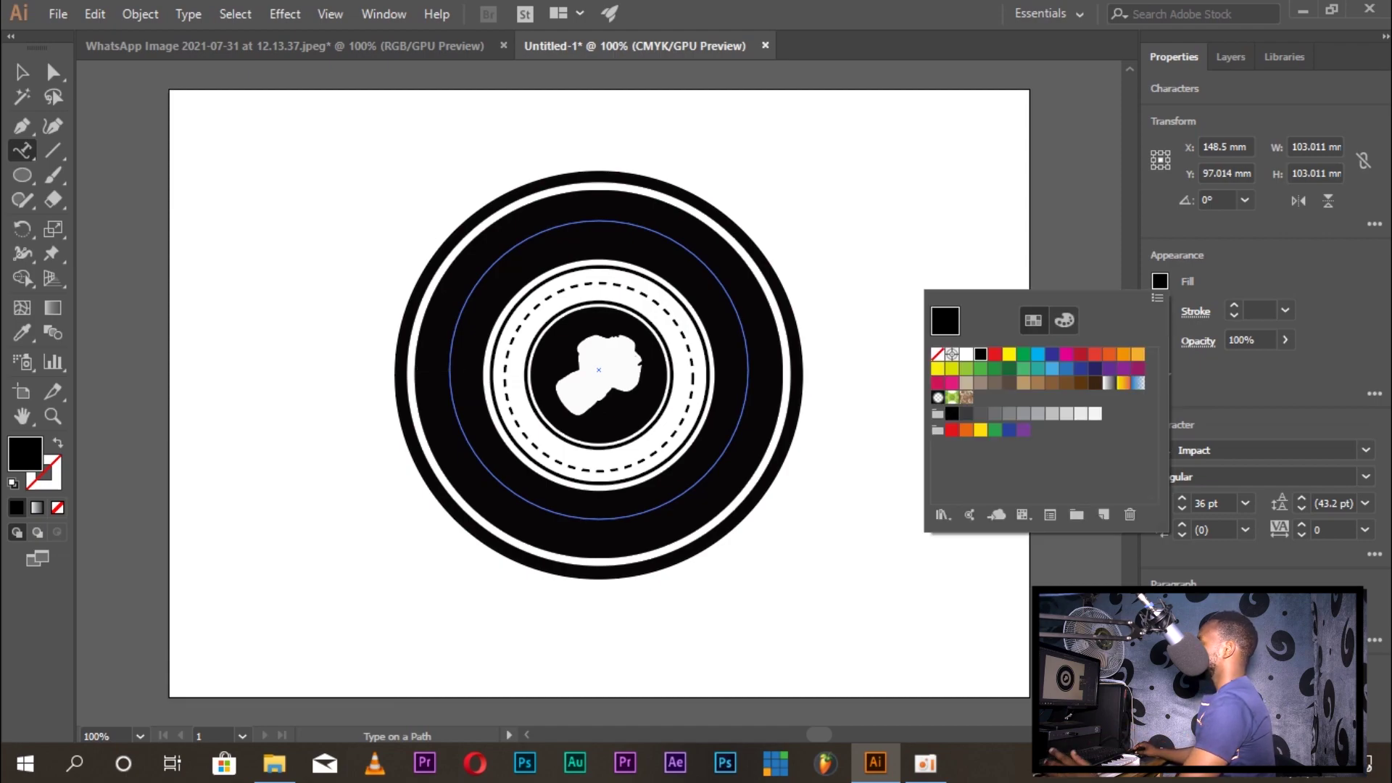
{"action": "left_click", "coordinate": [966, 354]}
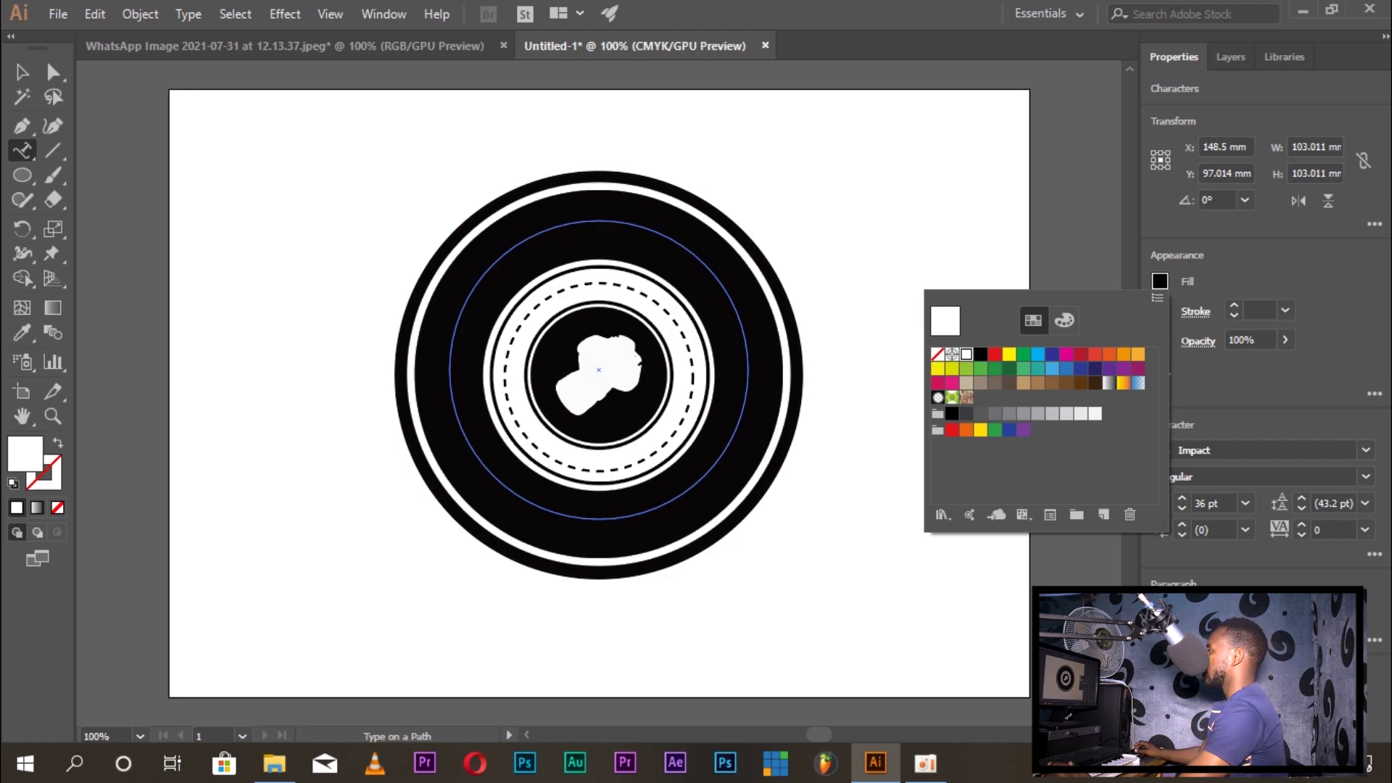
{"action": "key", "text": "Escape"}
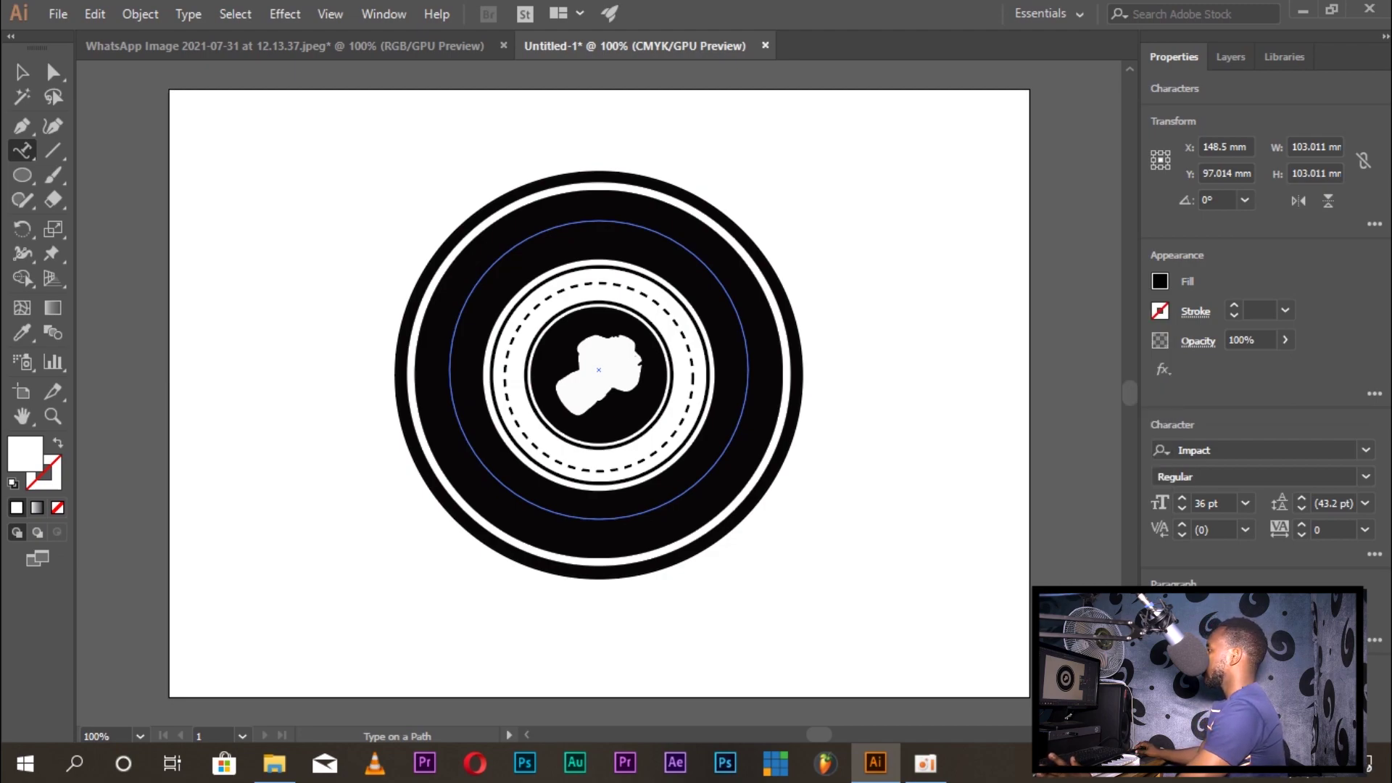
Enter the text NEVERLAND PRODUCTION LTD along the circular path in the black band
{"action": "type", "text": "M"}
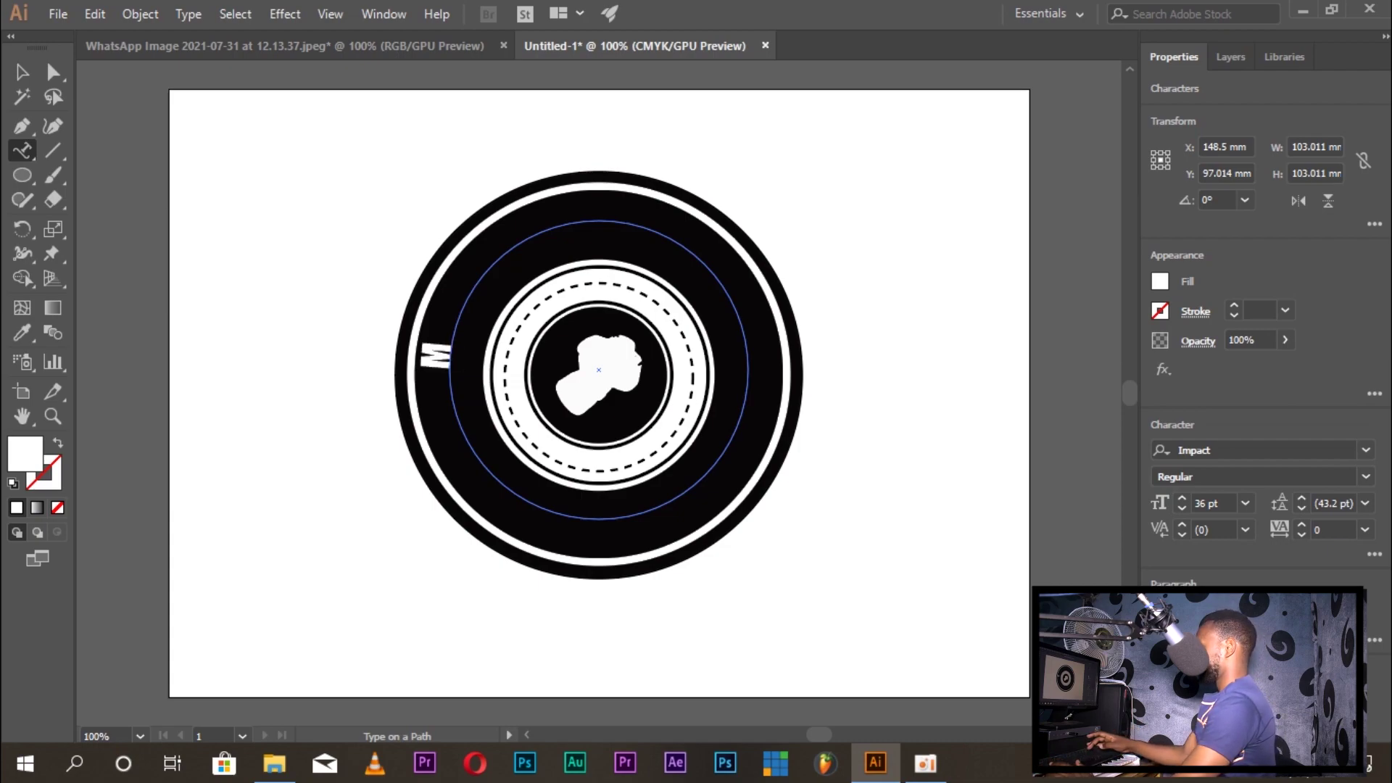
{"action": "key", "text": "BackSpace"}
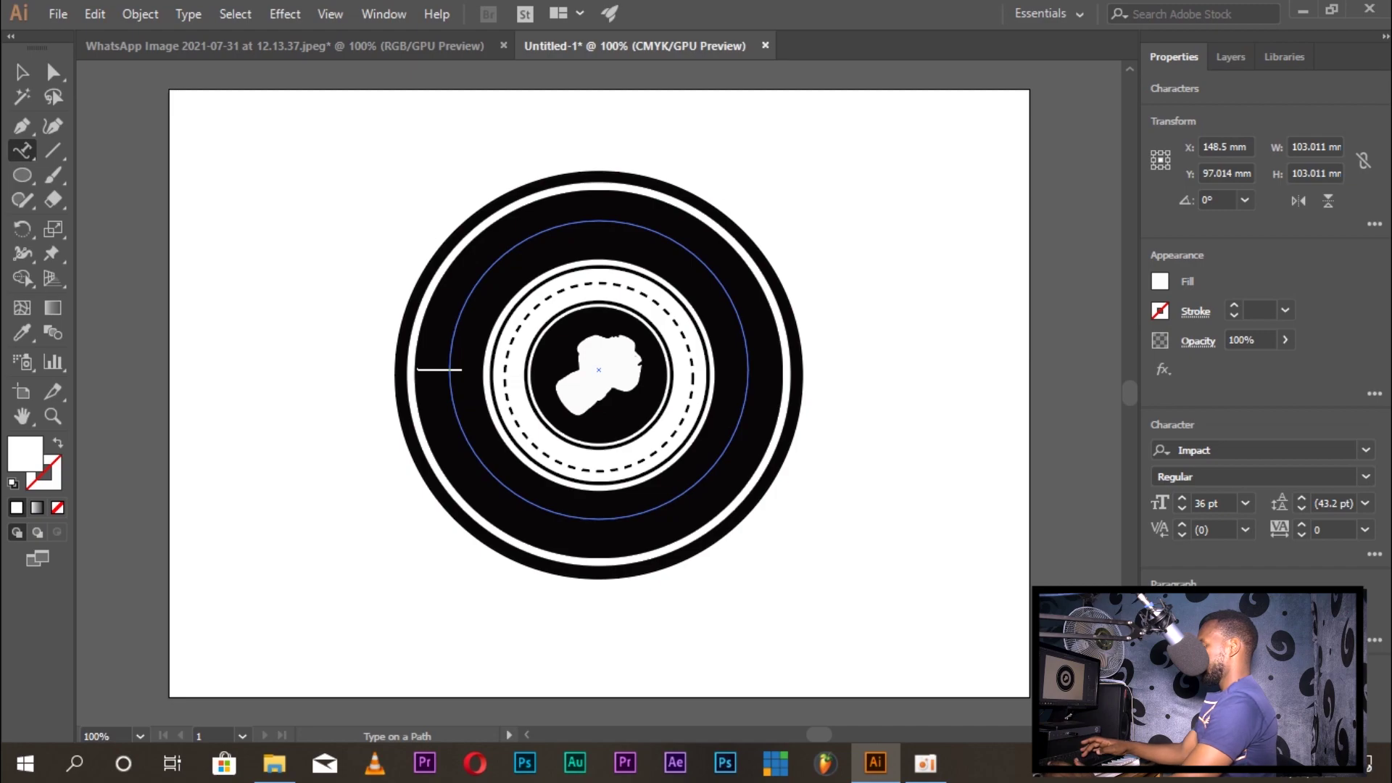
{"action": "type", "text": "M"}
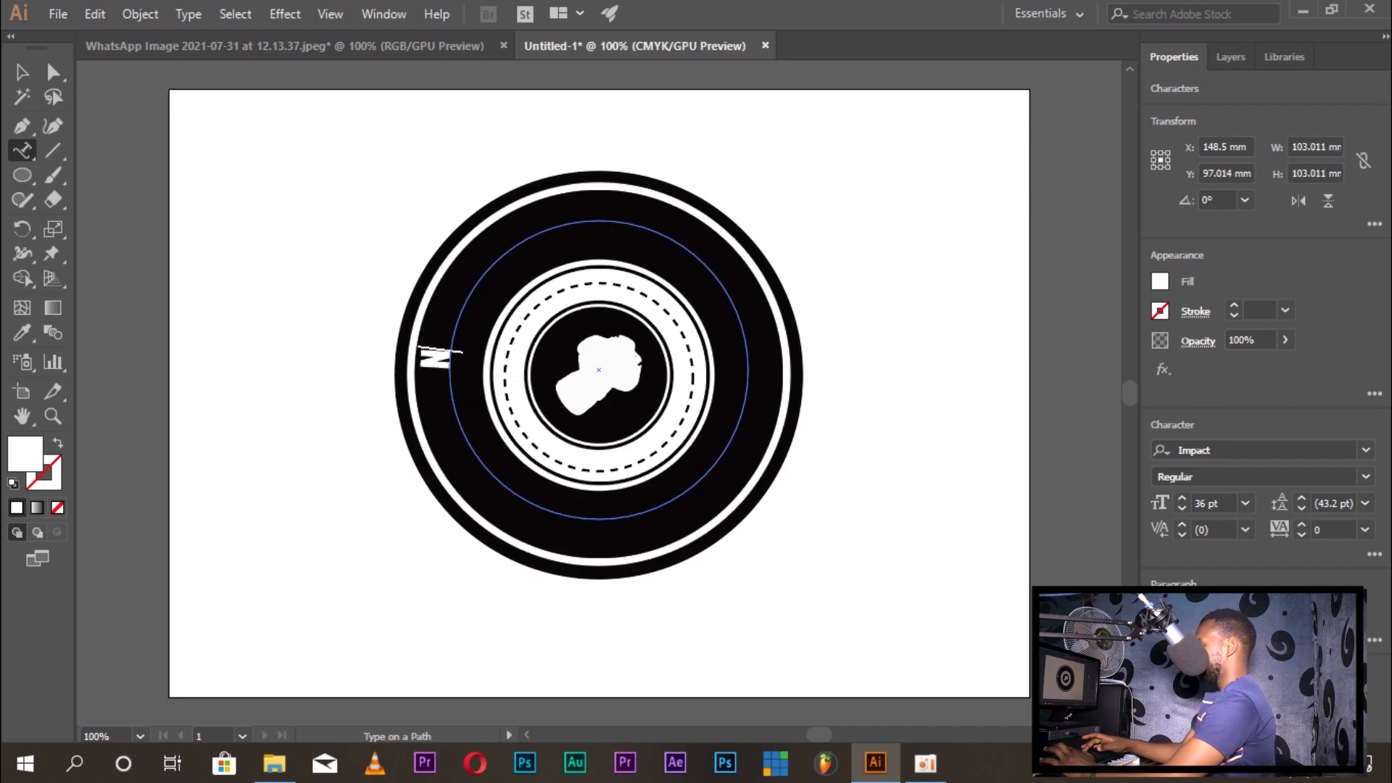
{"action": "type", "text": "EVERL"}
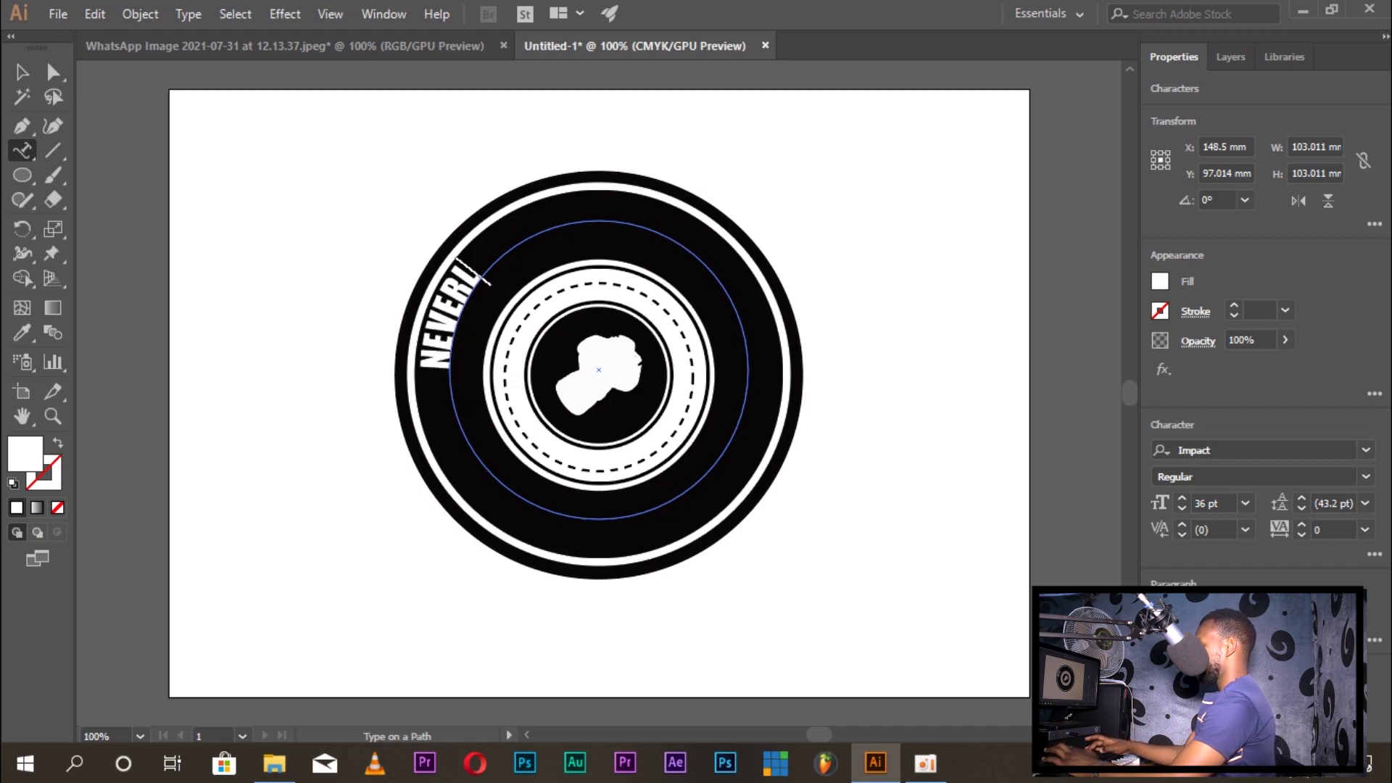
{"action": "type", "text": "AND"}
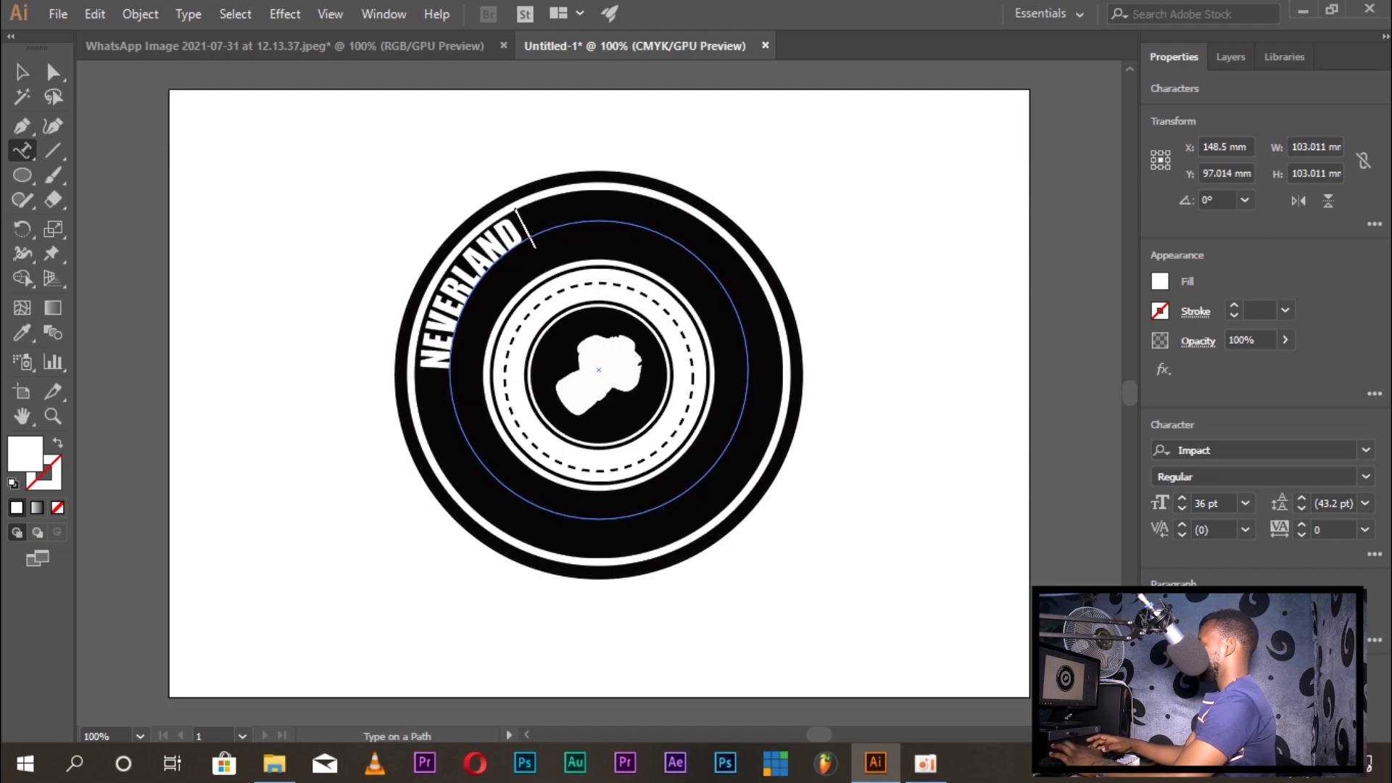
{"action": "type", "text": " PRO"}
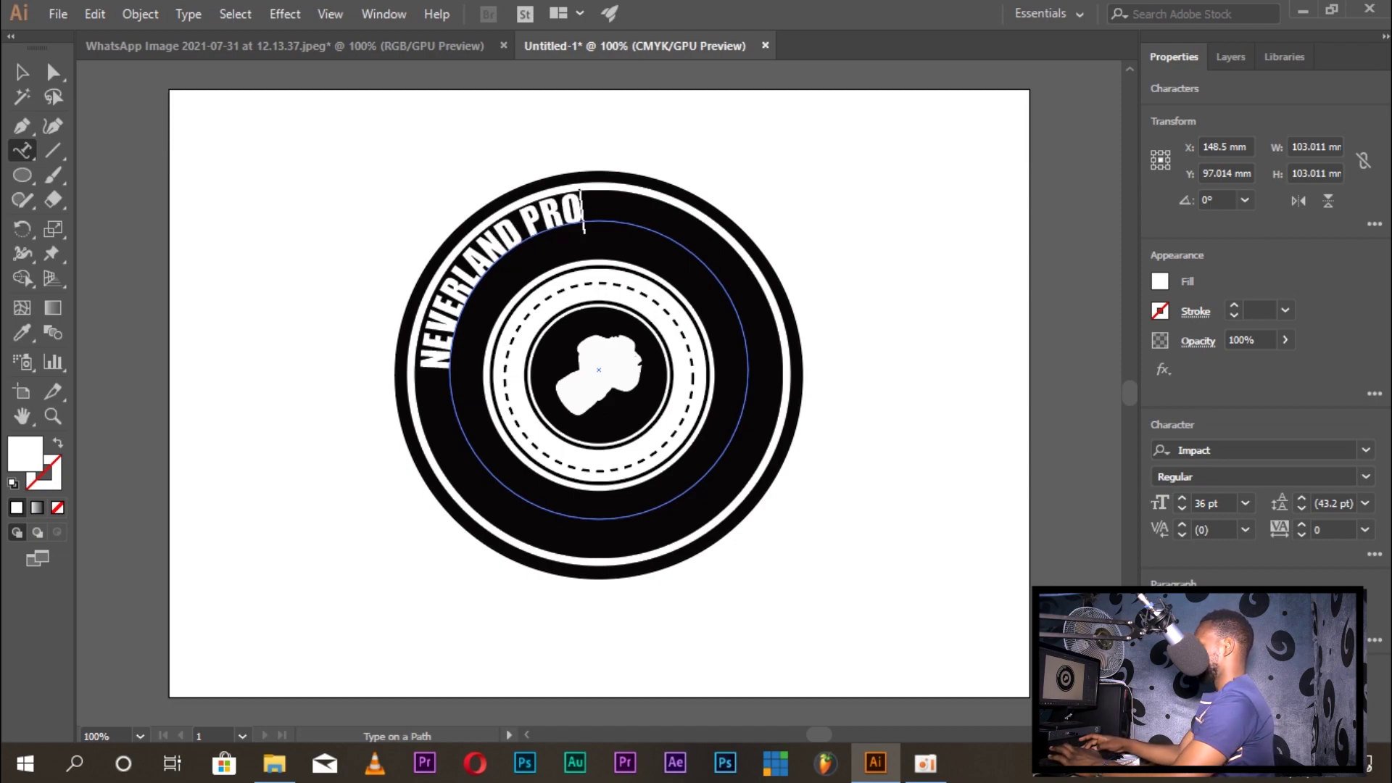
{"action": "type", "text": "DUCTIO"}
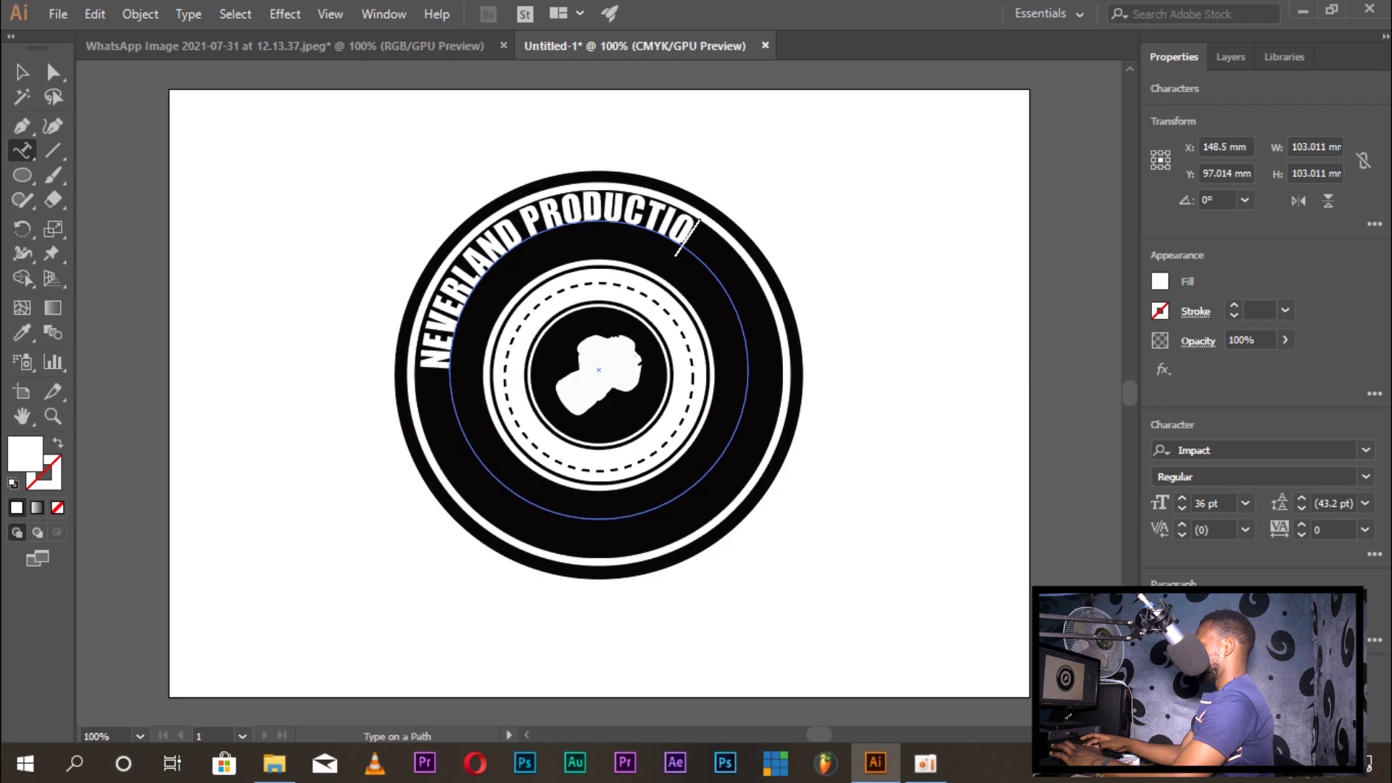
{"action": "type", "text": "N L"}
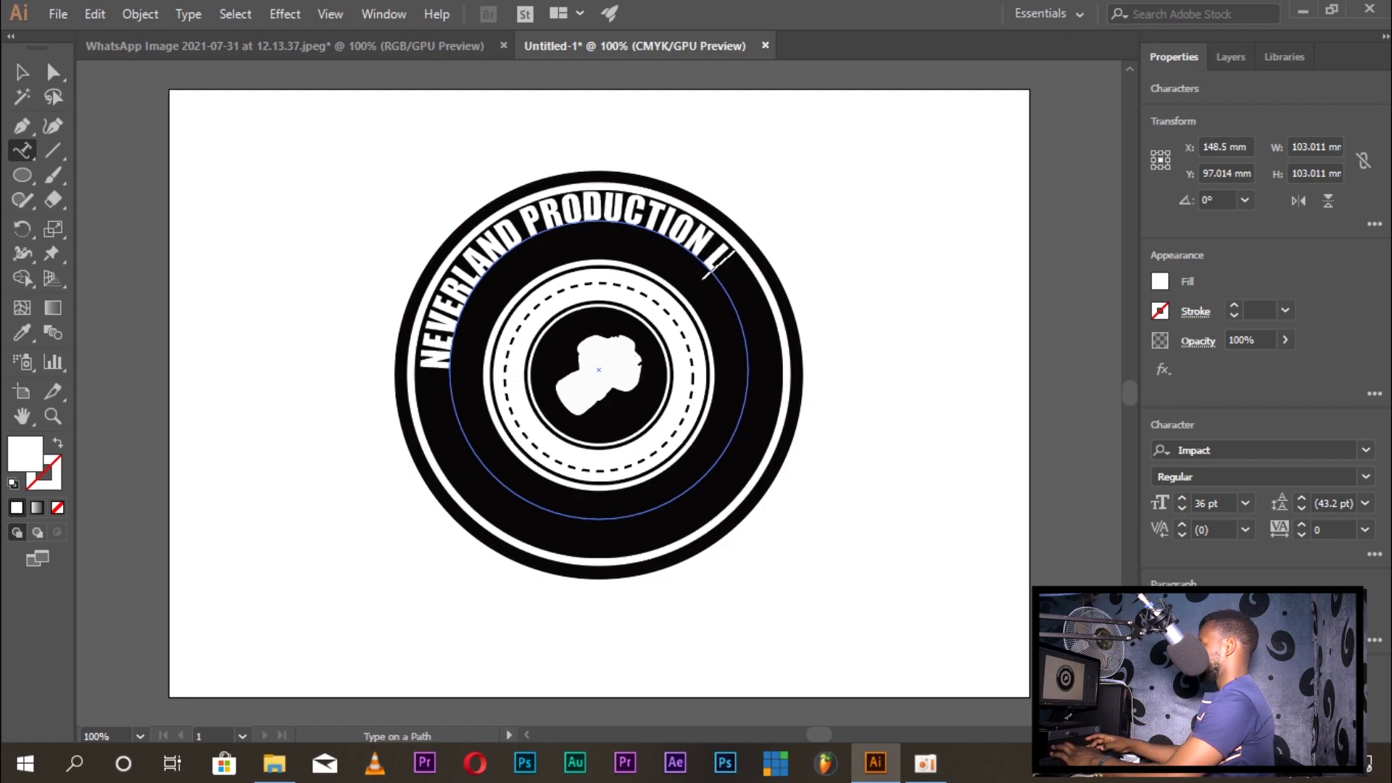
{"action": "type", "text": "TD"}
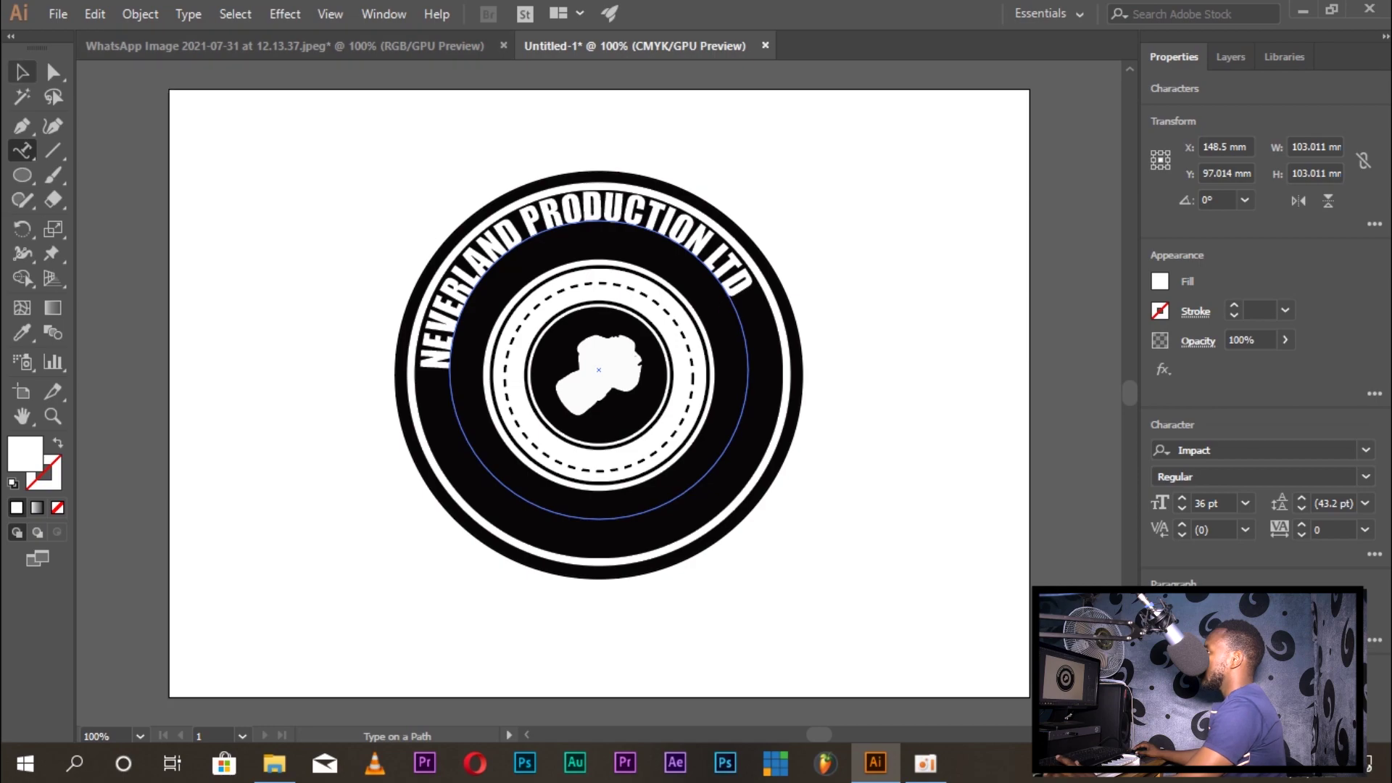
Slide the start of the company name clockwise along the circle to centre the text over the top of the badge
{"action": "left_click", "coordinate": [21, 72]}
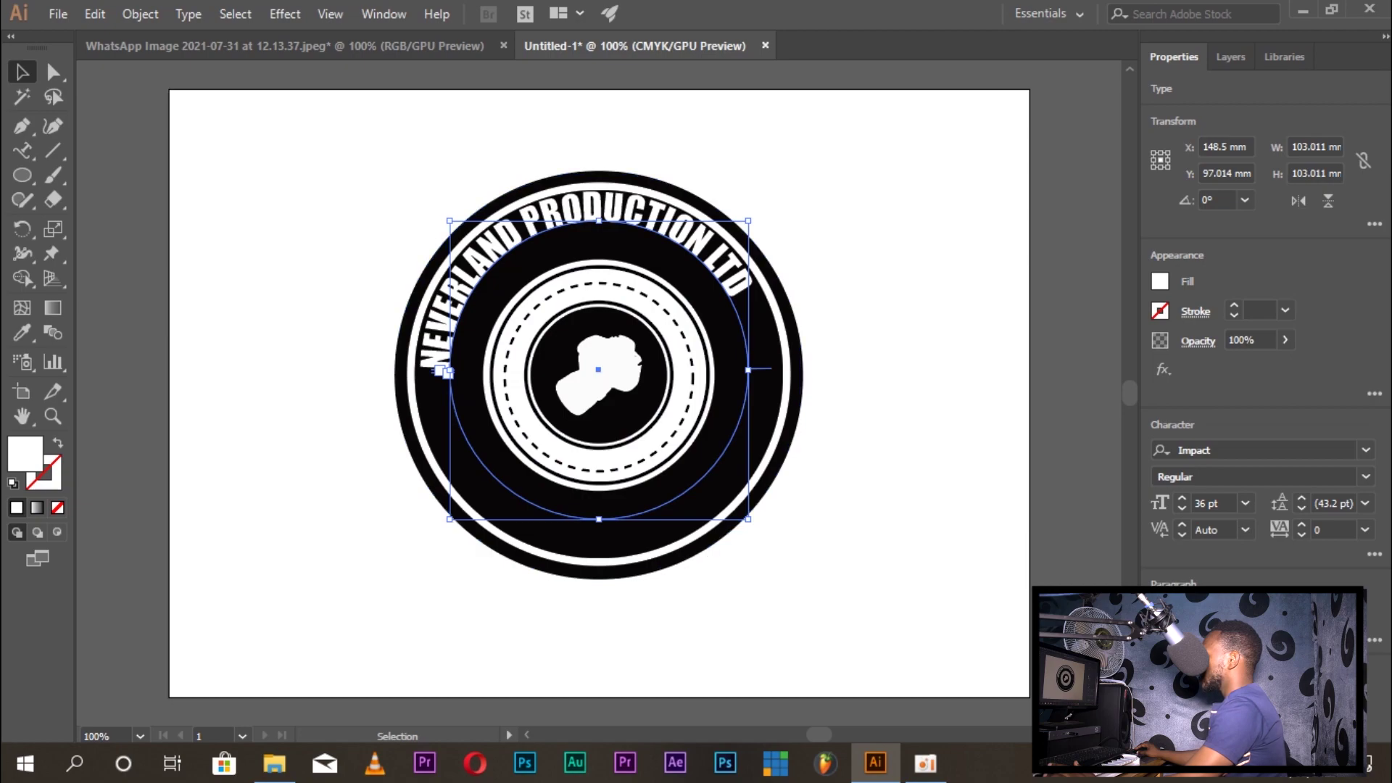
{"action": "left_click_drag", "start_coordinate": [440, 371], "coordinate": [449, 324]}
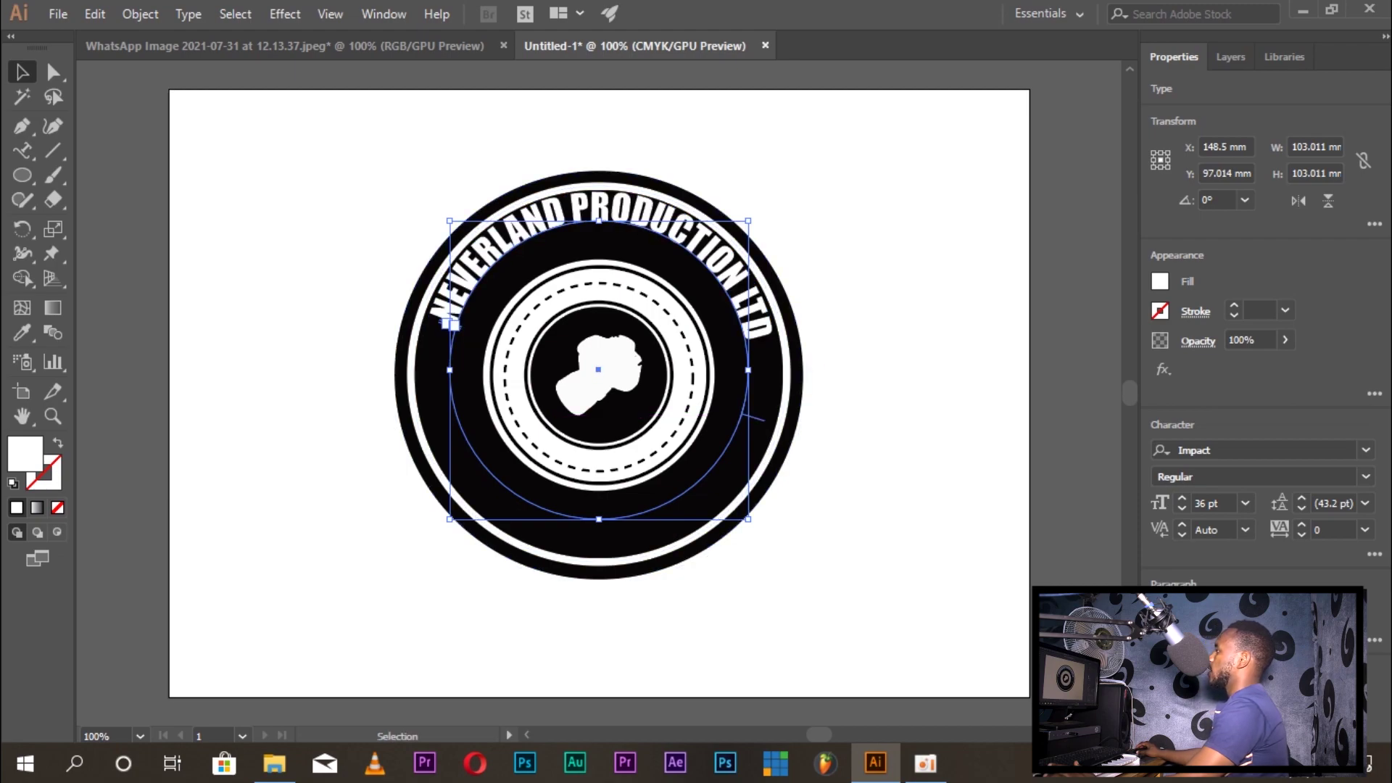
Scale the NEVERLAND PRODUCTION LTD text path down slightly about its centre to pull the lettering away from the white ring
{"action": "key", "text": "ctrl+shift+a"}
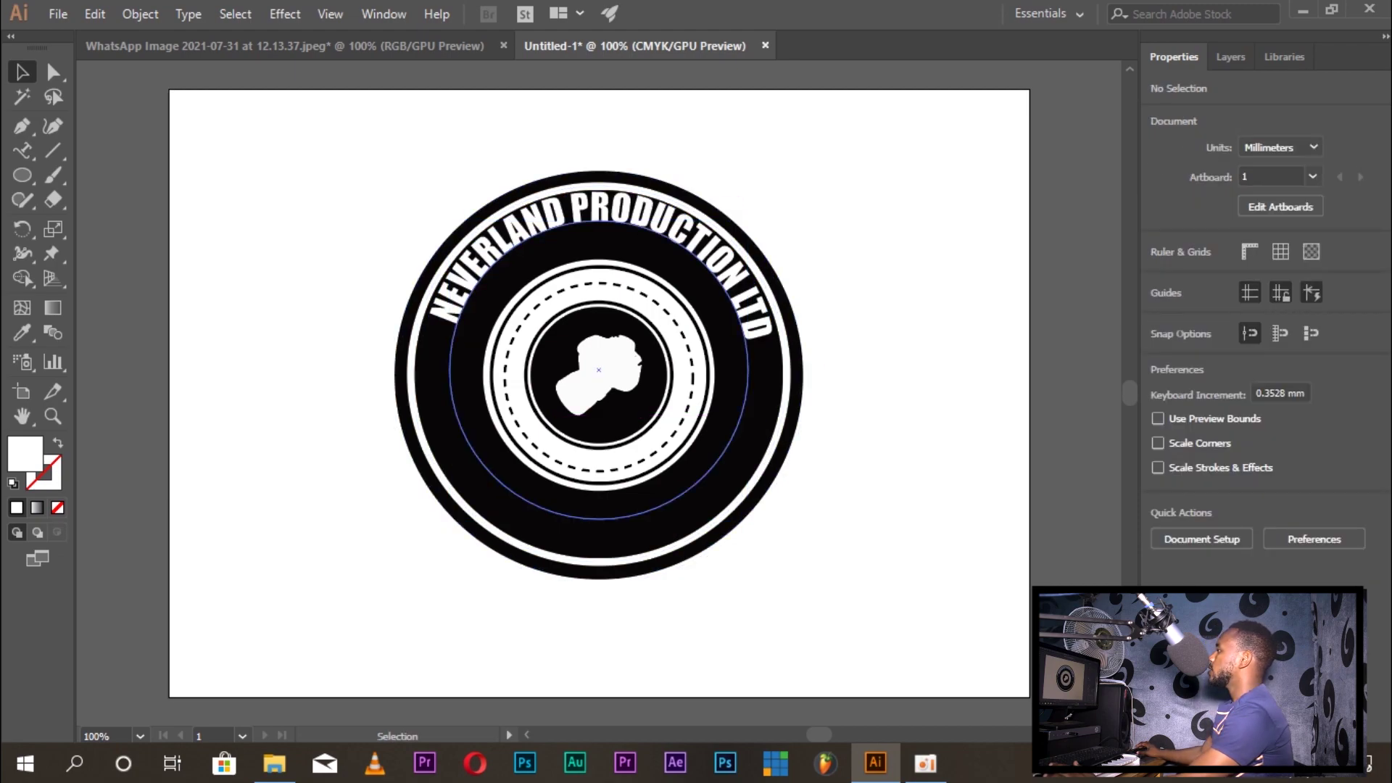
{"action": "left_click", "coordinate": [748, 414]}
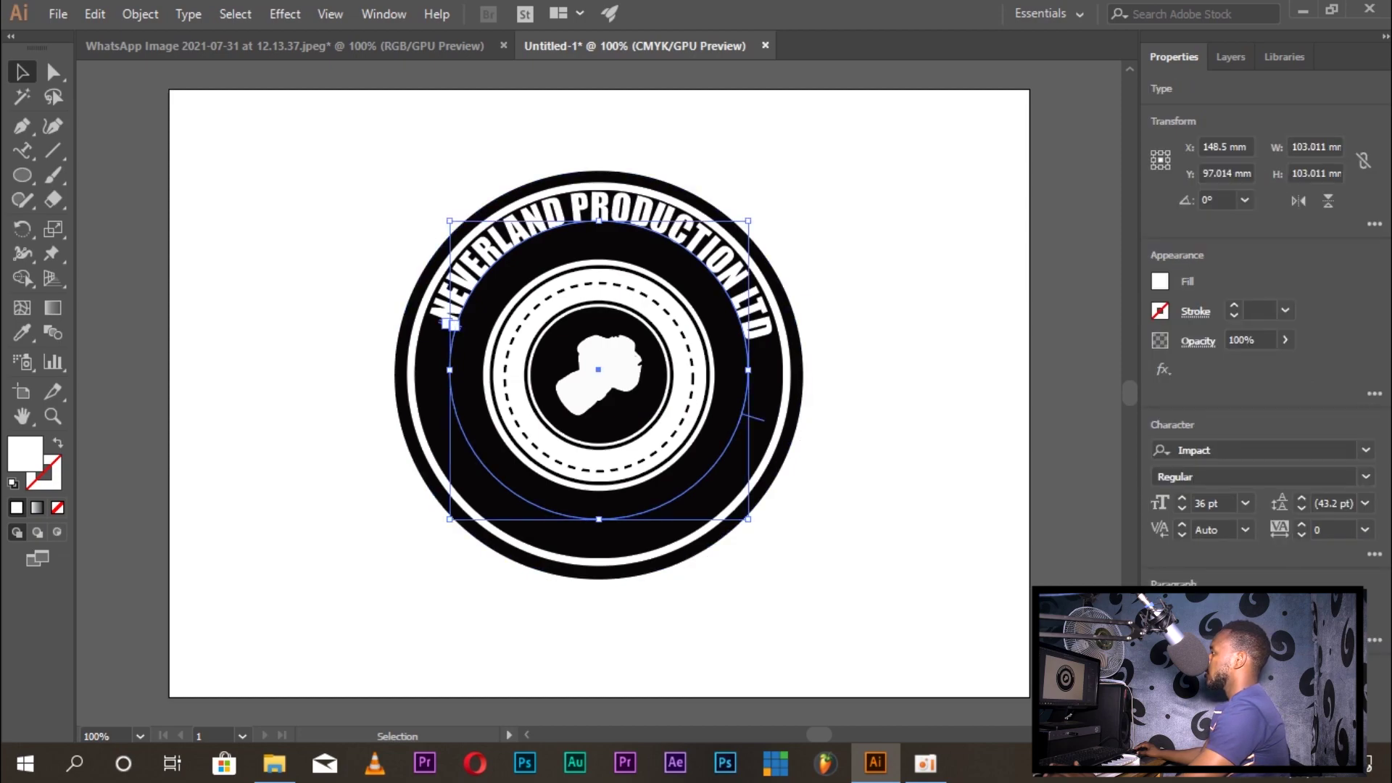
{"action": "left_click_drag", "start_coordinate": [449, 220], "coordinate": [457, 229]}
{"action": "left_click", "coordinate": [406, 462]}
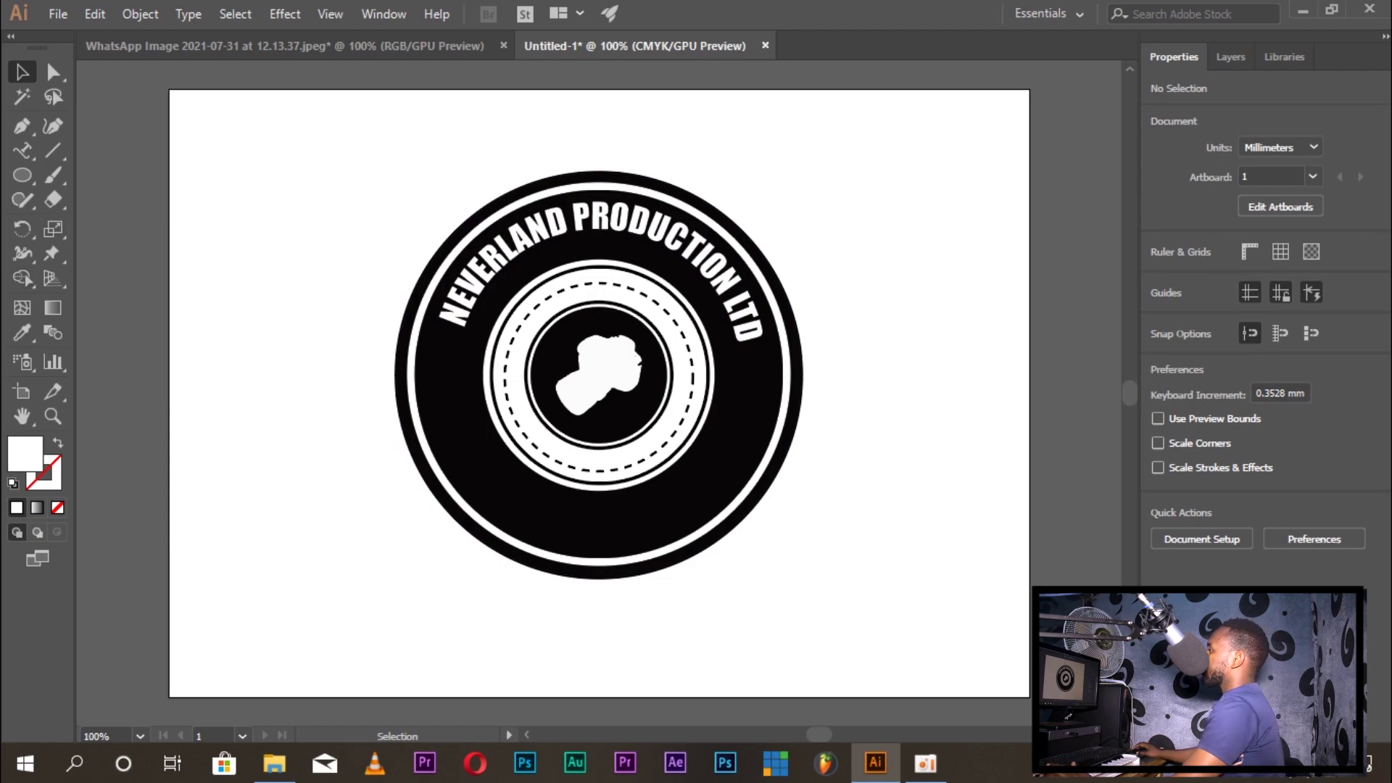
Draw a white five-pointed star about 16 mm wide below the start of the company name and nudge it slightly inward in the black band
{"action": "left_click_drag", "start_coordinate": [23, 175], "coordinate": [80, 272]}
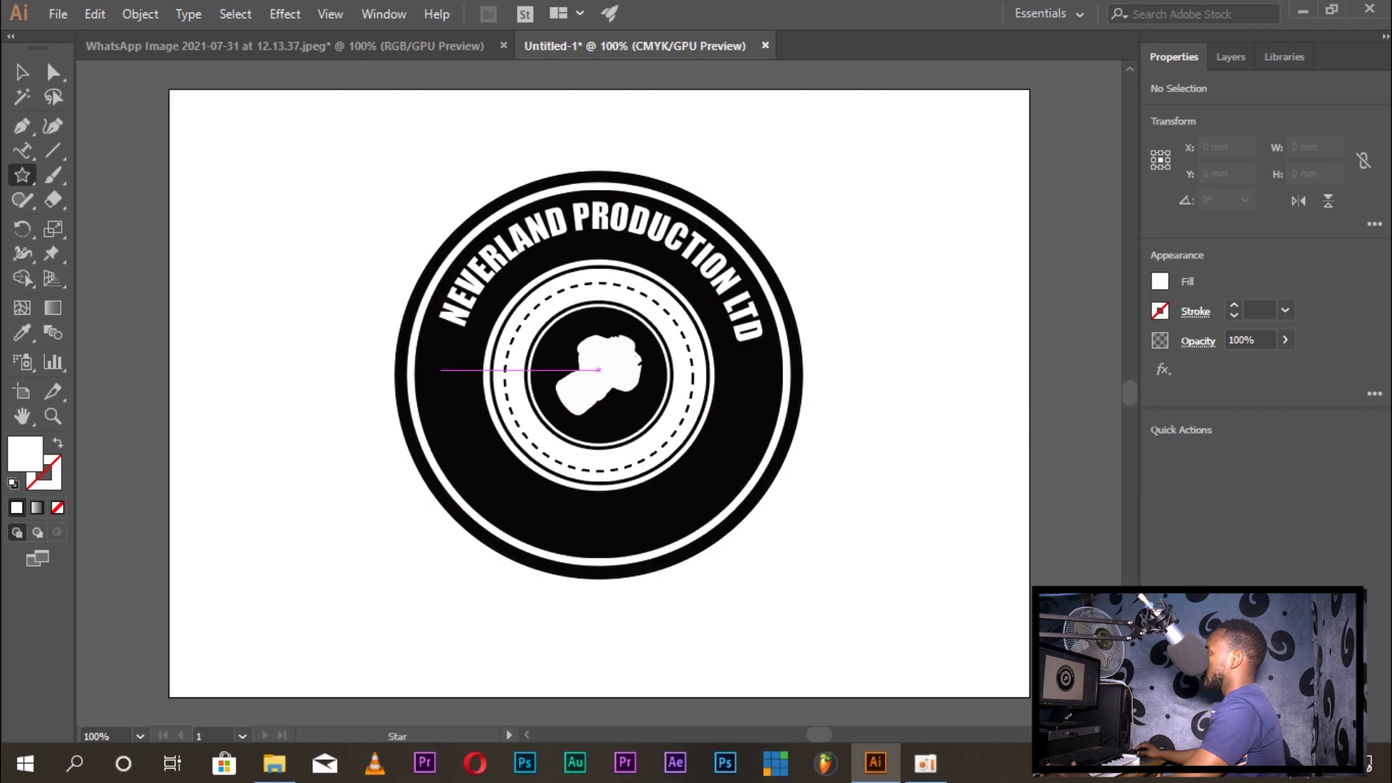
{"action": "left_click_drag", "start_coordinate": [440, 368], "coordinate": [464, 390]}
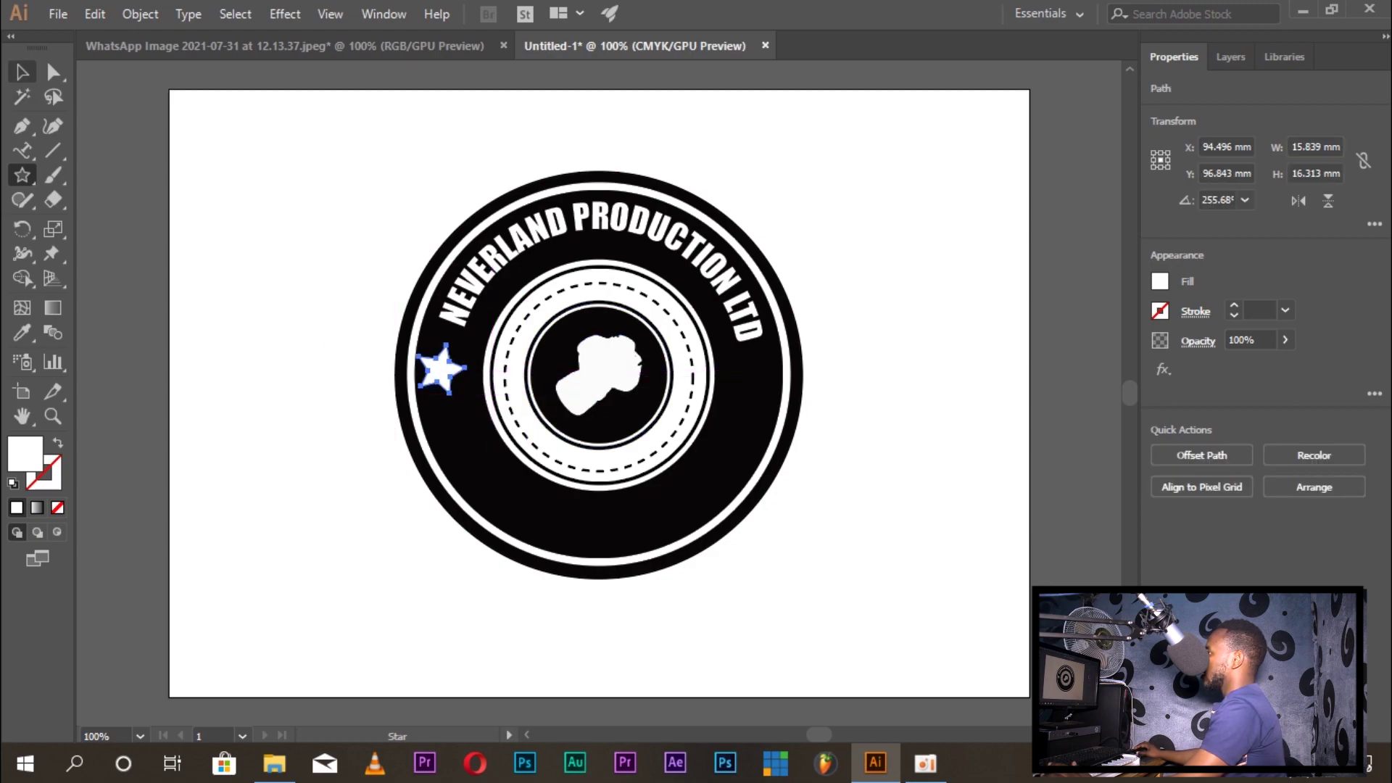
{"action": "left_click", "coordinate": [22, 72]}
{"action": "key", "text": "Right"}
{"action": "key", "text": "Right"}
{"action": "key", "text": "Right"}
{"action": "key", "text": "Right"}
{"action": "key", "text": "Right"}
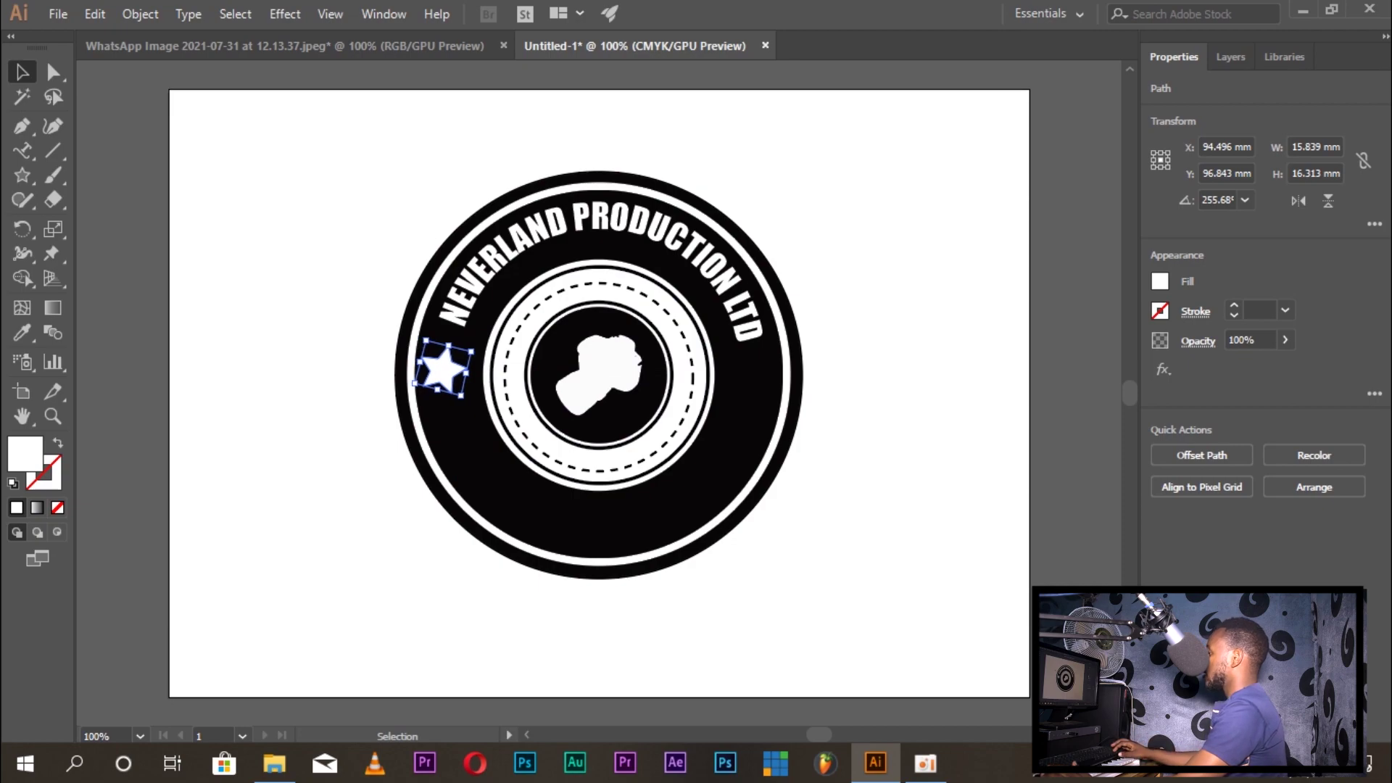
{"action": "key", "text": "Right"}
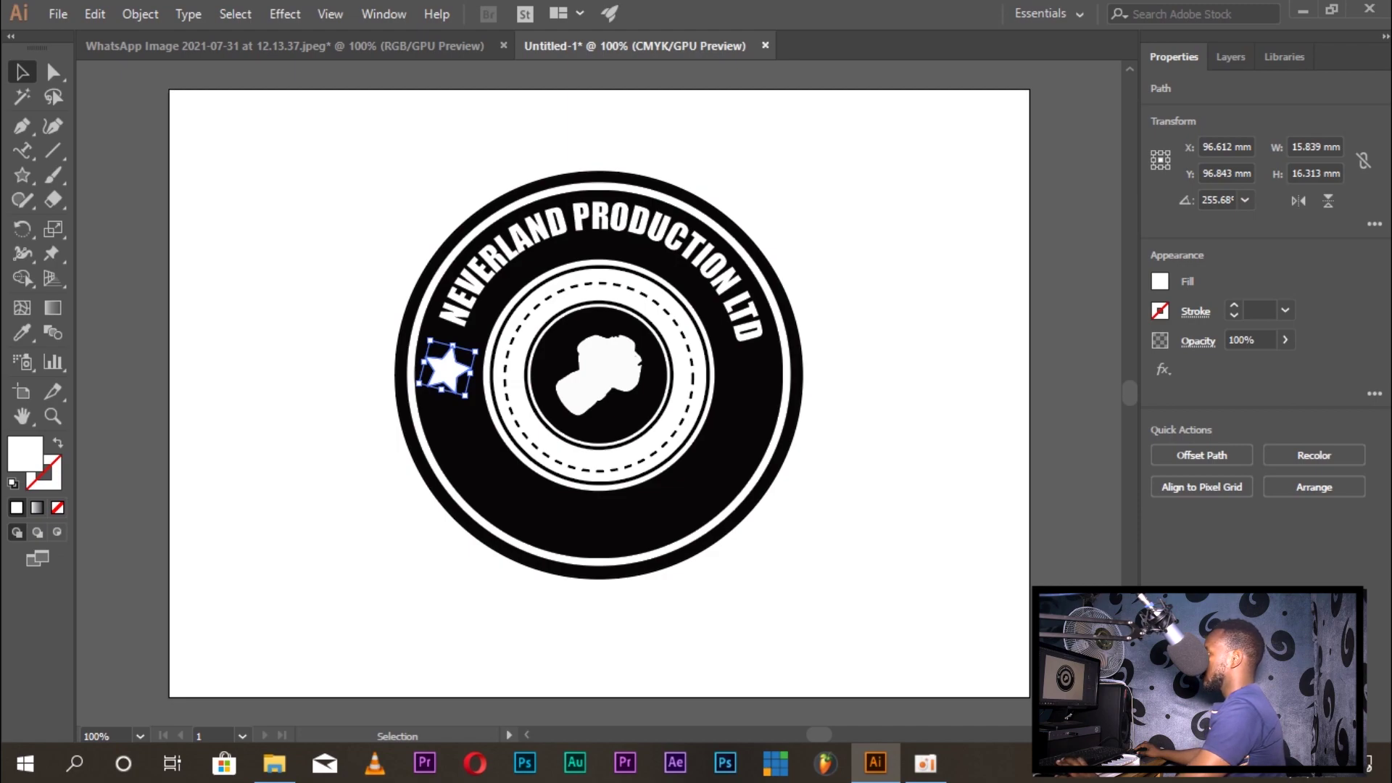
Place a copy of the star on the opposite side of the band, below LTD, and enlarge it slightly
{"action": "left_click_drag", "start_coordinate": [446, 370], "coordinate": [747, 370]}
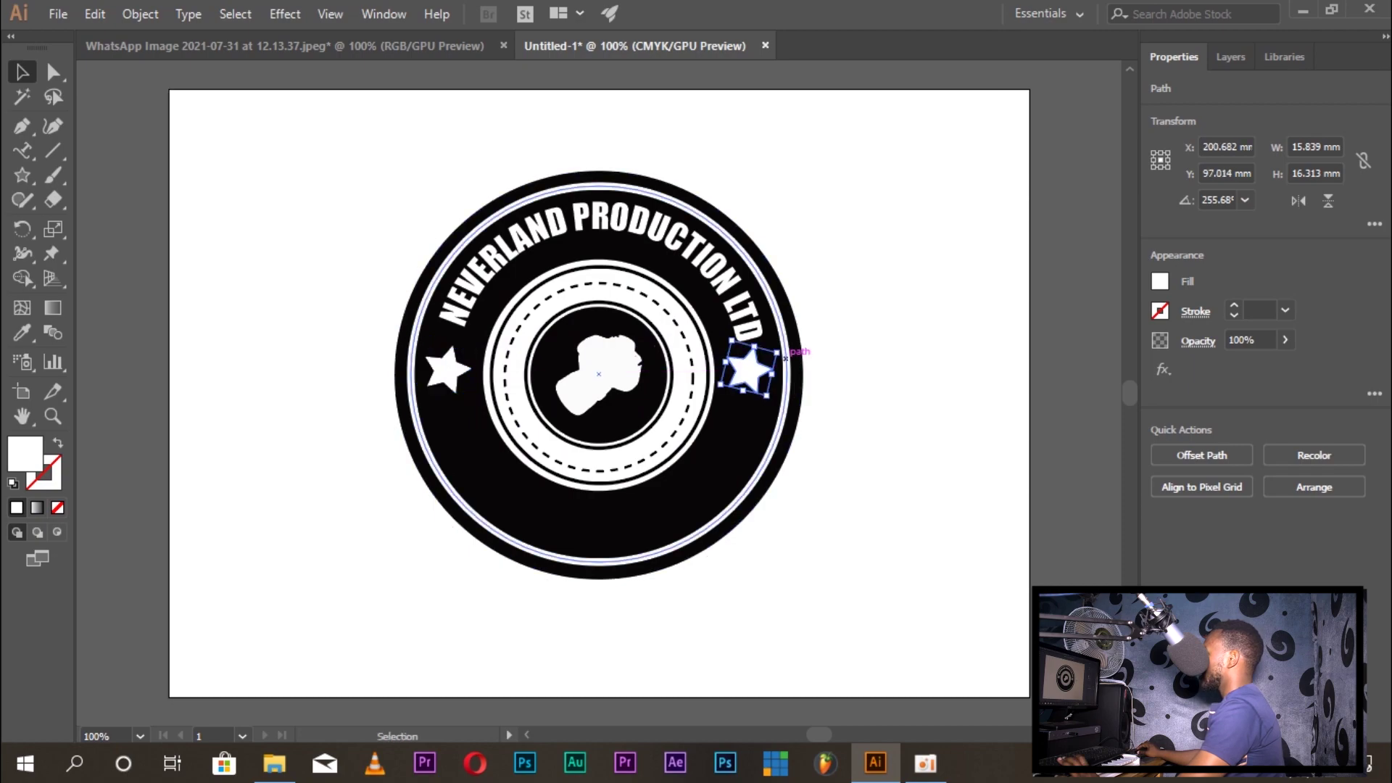
{"action": "left_click_drag", "start_coordinate": [777, 353], "coordinate": [786, 352]}
{"action": "left_click", "coordinate": [826, 414]}
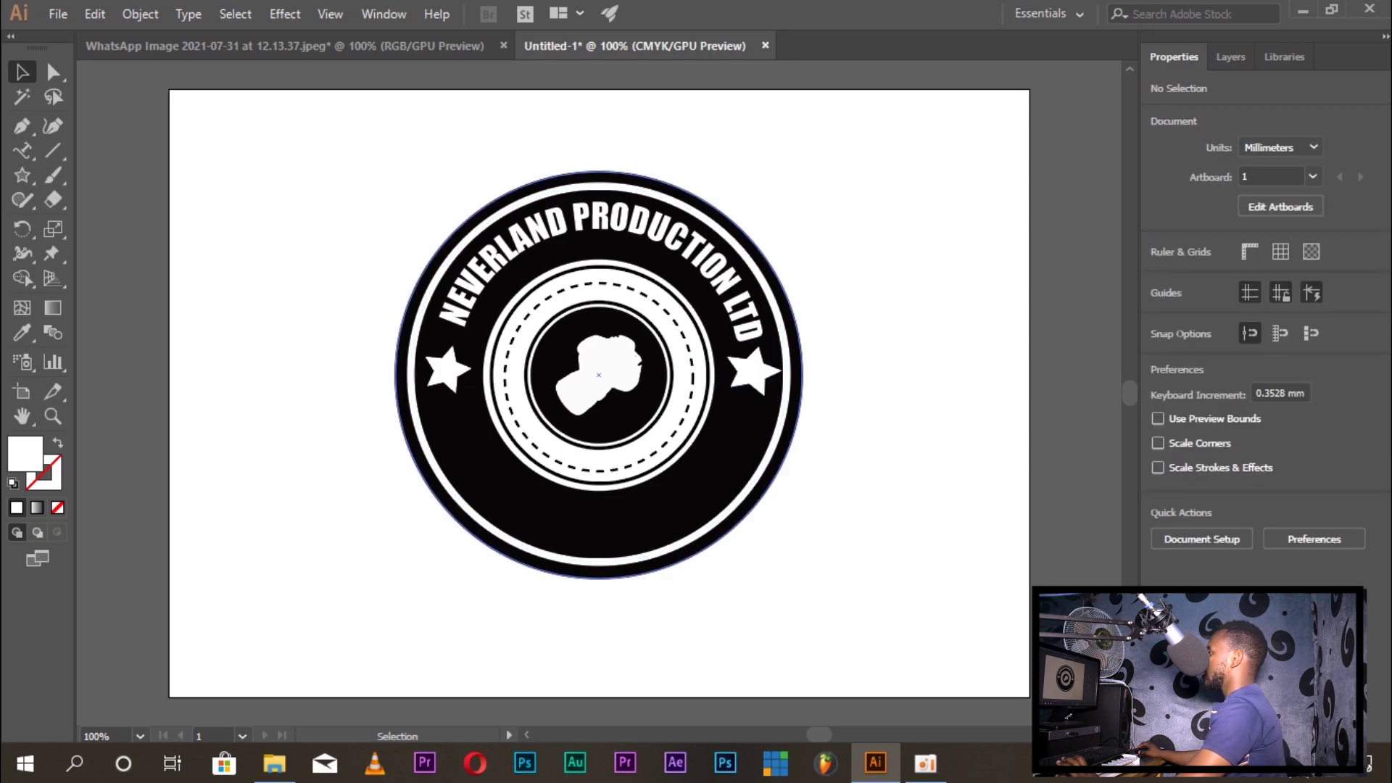
Shrink both stars to a matching smaller size within the black band
{"action": "left_click", "coordinate": [445, 359]}
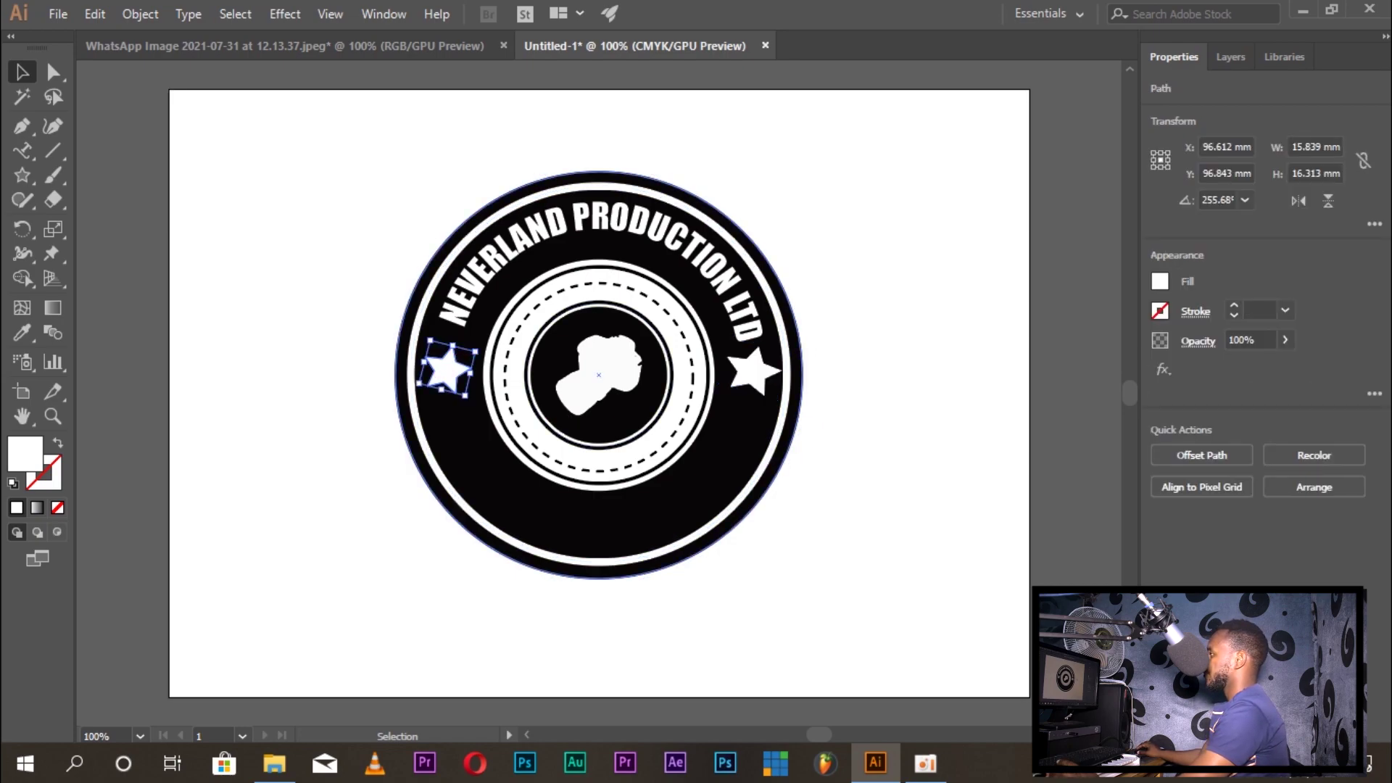
{"action": "mouse_move", "coordinate": [475, 351]}
{"action": "left_mouse_down"}
{"action": "mouse_move", "coordinate": [448, 332]}
{"action": "mouse_move", "coordinate": [467, 352]}
{"action": "left_mouse_up"}
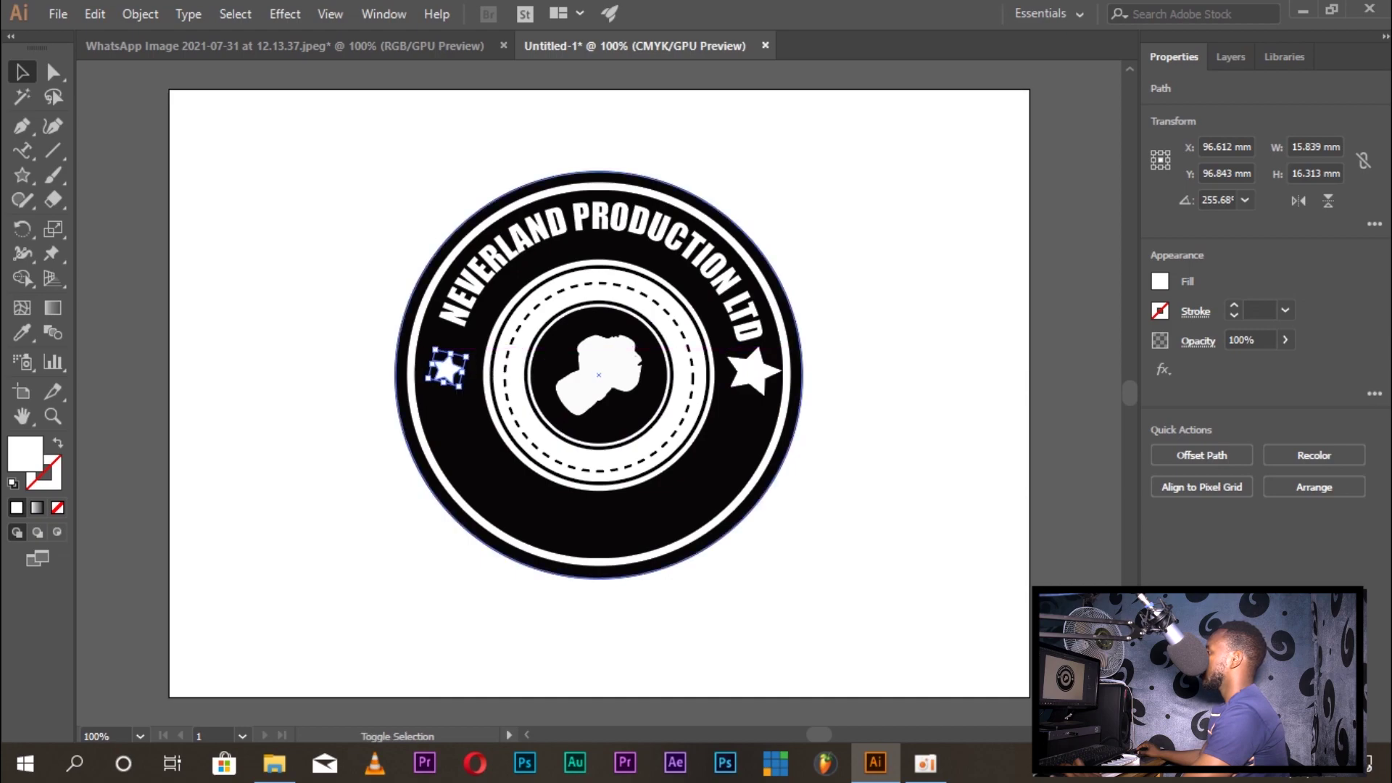
{"action": "left_click", "coordinate": [755, 371]}
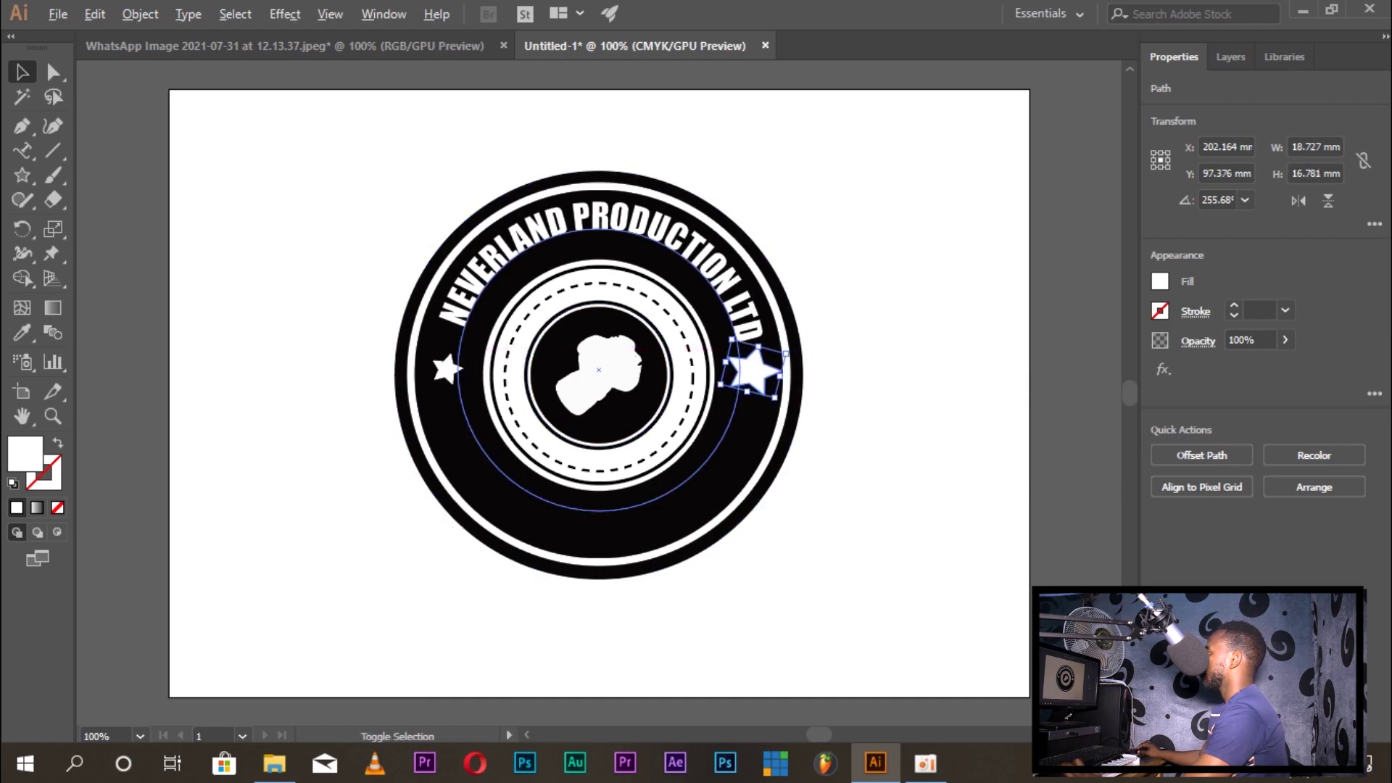
{"action": "left_click_drag", "start_coordinate": [786, 354], "coordinate": [772, 354]}
{"action": "left_click", "coordinate": [771, 354]}
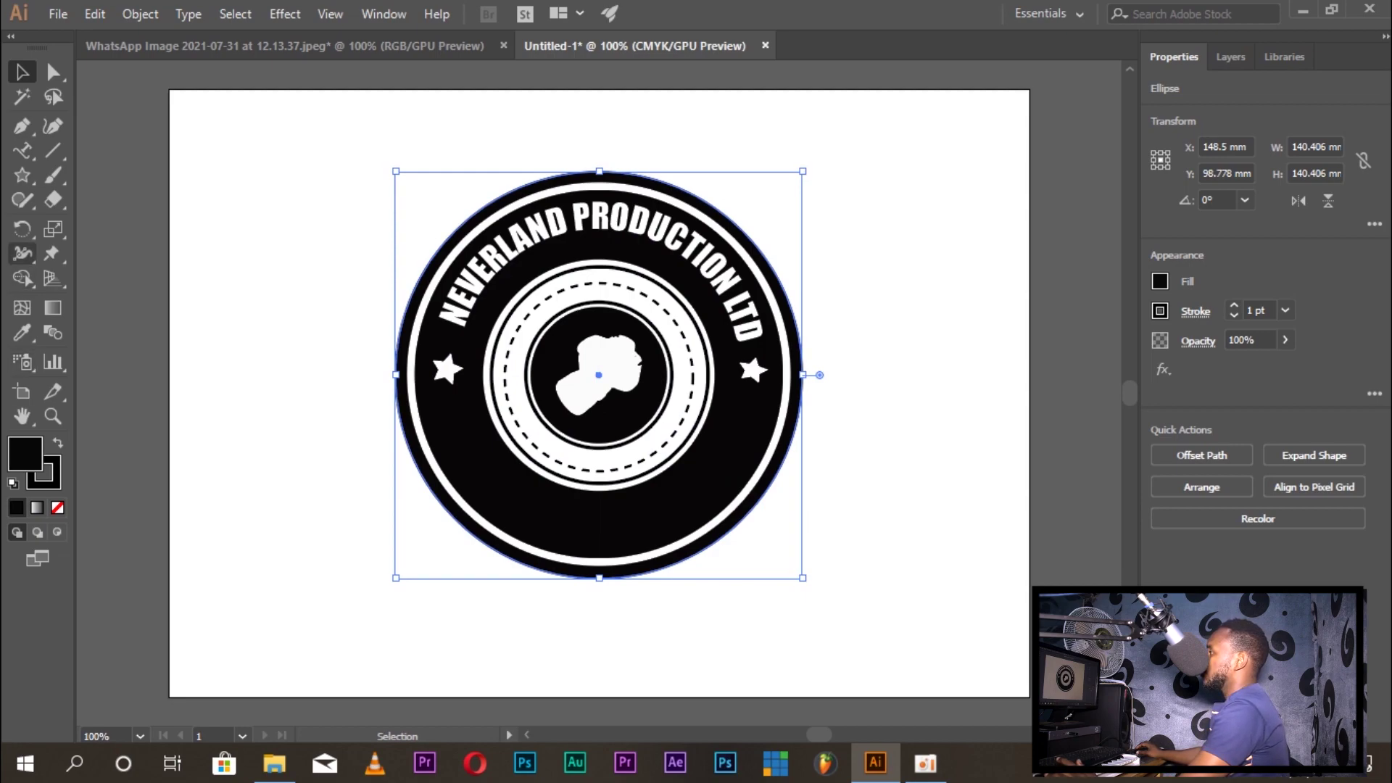
Draw a circle about 110 mm in diameter over the badge, starting near its centre
{"action": "left_click", "coordinate": [22, 175]}
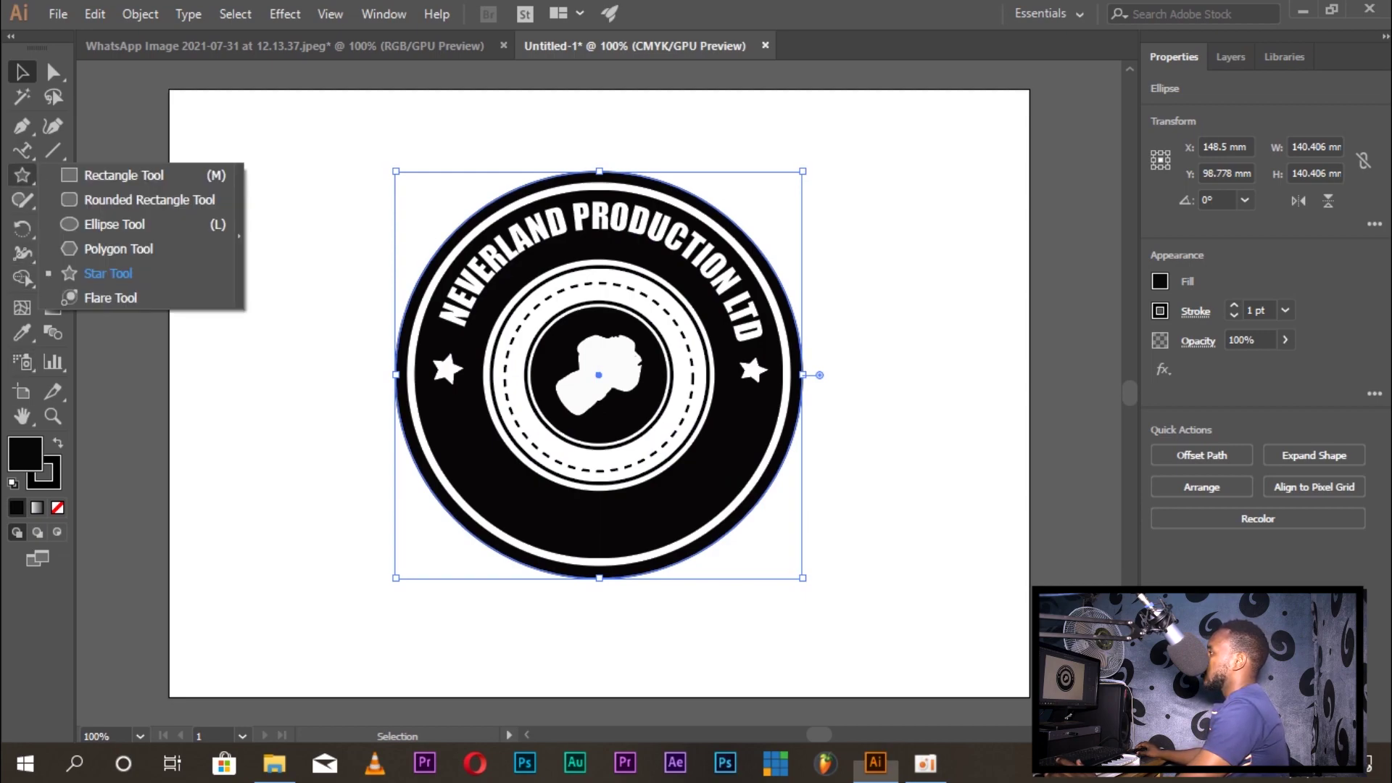
{"action": "left_click", "coordinate": [115, 224]}
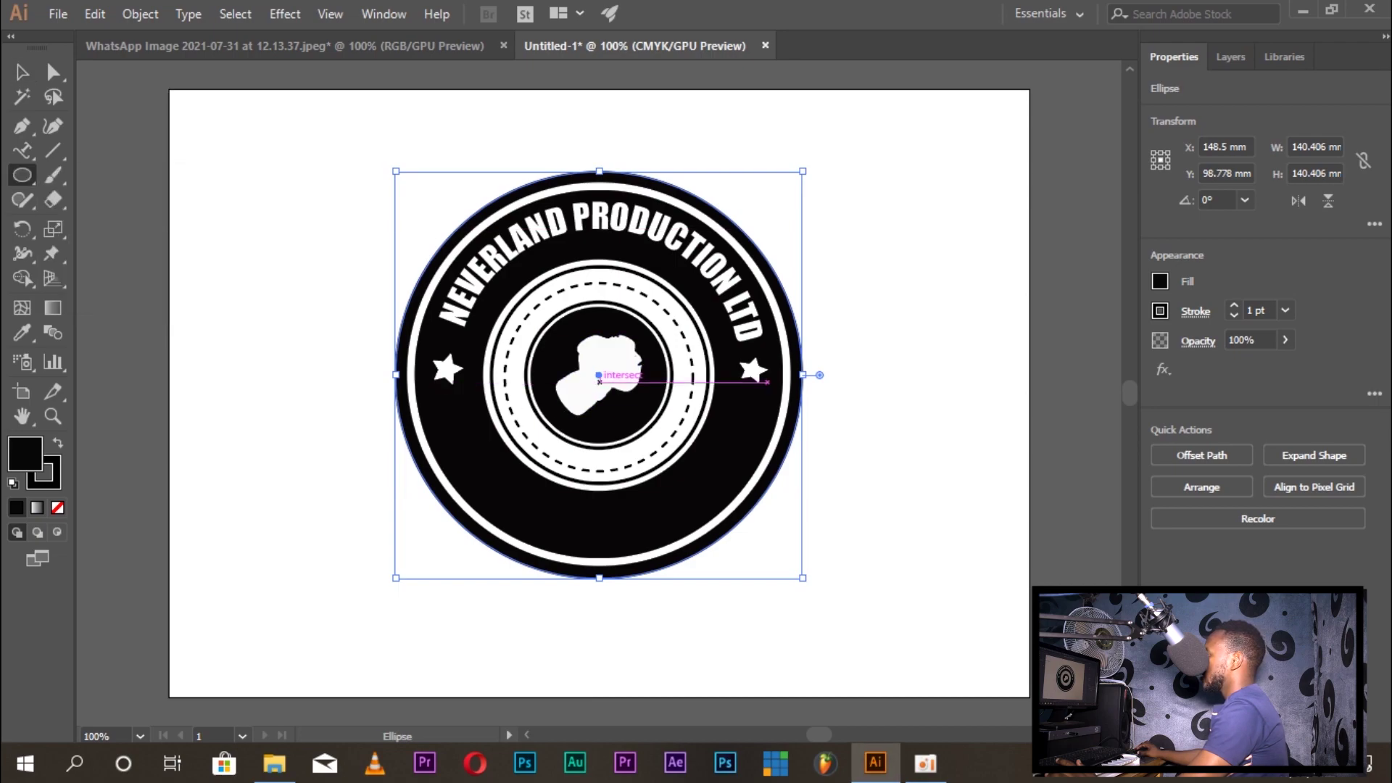
{"action": "left_click_drag", "start_coordinate": [599, 375], "coordinate": [614, 392]}
{"action": "key", "text": "ctrl+z"}
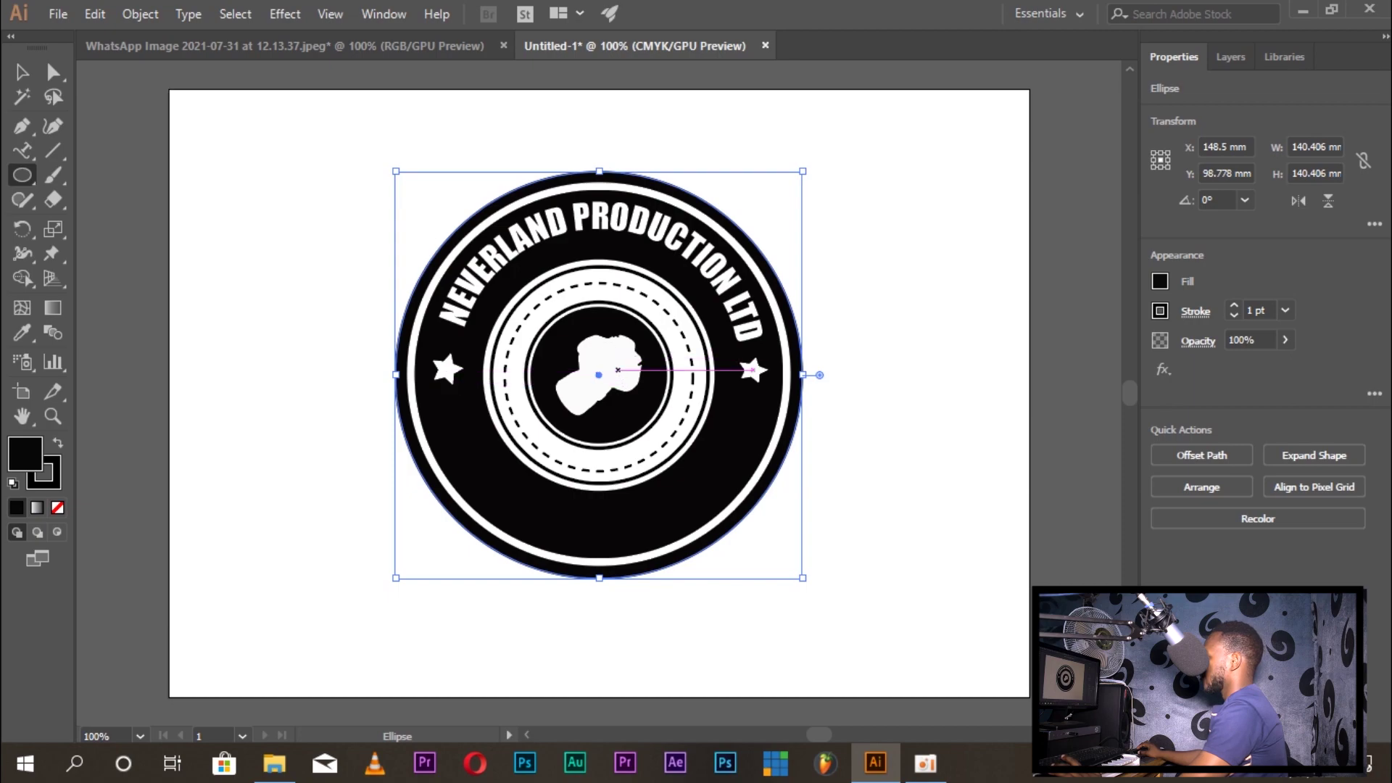
{"action": "left_click_drag", "start_coordinate": [617, 370], "coordinate": [704, 531]}
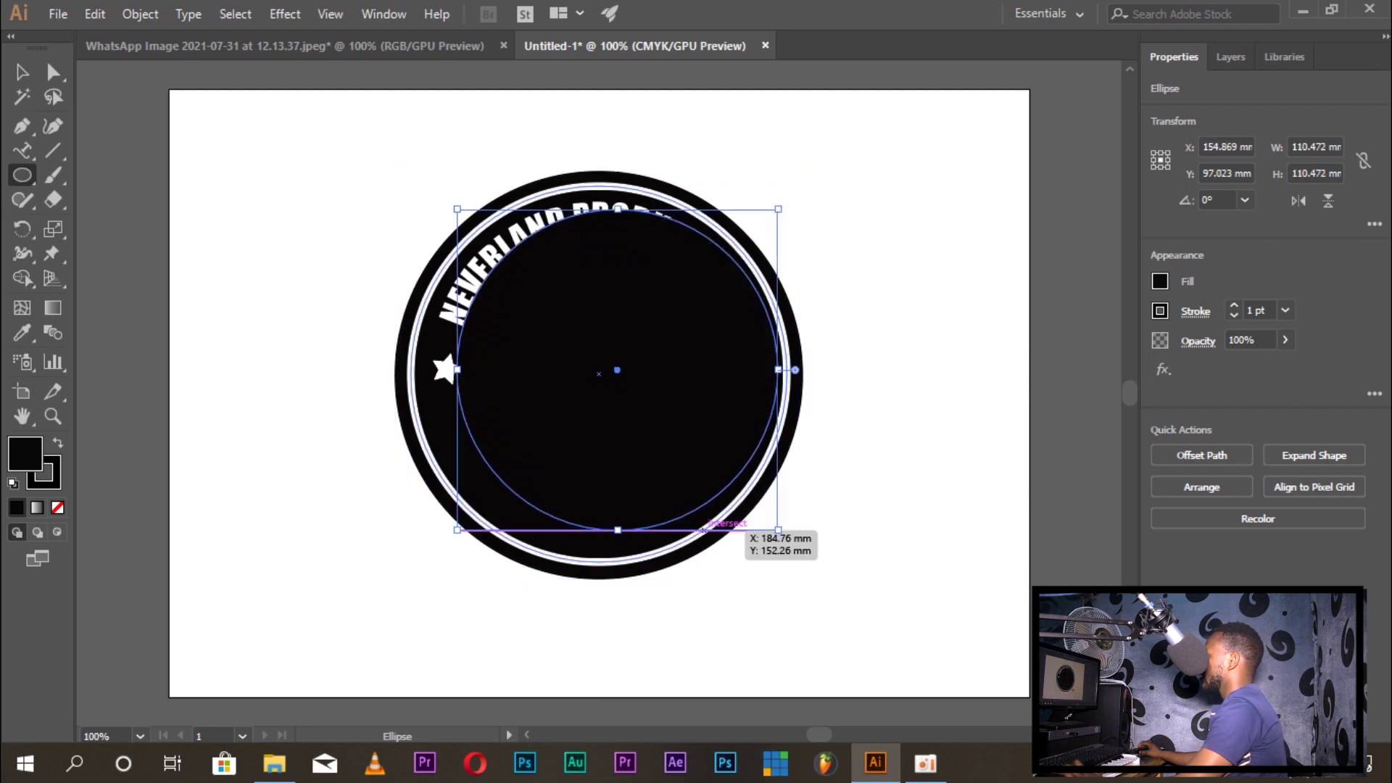
Nudge the new circle left until it is roughly centred on the badge, at an X position of about 147.5 mm
{"action": "key", "text": "Left"}
{"action": "key", "text": "Left"}
{"action": "key", "text": "Left"}
{"action": "key", "text": "Left"}
{"action": "key", "text": "Left"}
{"action": "key", "text": "Left"}
{"action": "key", "text": "Left"}
{"action": "key", "text": "Left"}
{"action": "key", "text": "Left"}
{"action": "key", "text": "Left"}
{"action": "key", "text": "Left"}
{"action": "key", "text": "Left"}
{"action": "key", "text": "Left"}
{"action": "key", "text": "Left"}
{"action": "key", "text": "Left"}
{"action": "key", "text": "Left"}
{"action": "key", "text": "Left"}
{"action": "key", "text": "Left"}
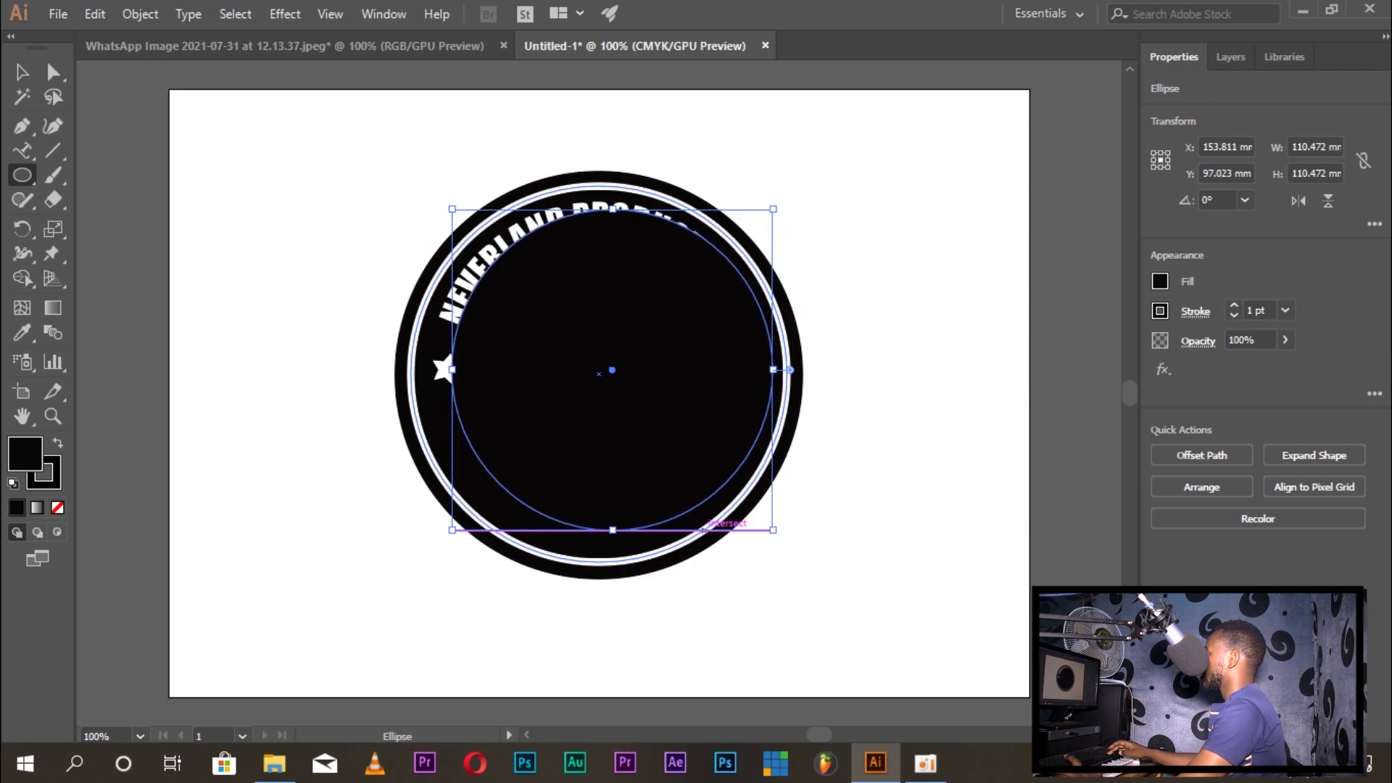
{"action": "key", "text": "Left"}
{"action": "key", "text": "Left"}
{"action": "key", "text": "Left"}
{"action": "key", "text": "Left"}
{"action": "key", "text": "Left"}
{"action": "key", "text": "Left"}
{"action": "key", "text": "Left"}
{"action": "key", "text": "Left"}
{"action": "key", "text": "Left"}
{"action": "key", "text": "Left"}
{"action": "key", "text": "Left"}
{"action": "key", "text": "Left"}
{"action": "key", "text": "Left"}
{"action": "key", "text": "Left"}
{"action": "key", "text": "Left"}
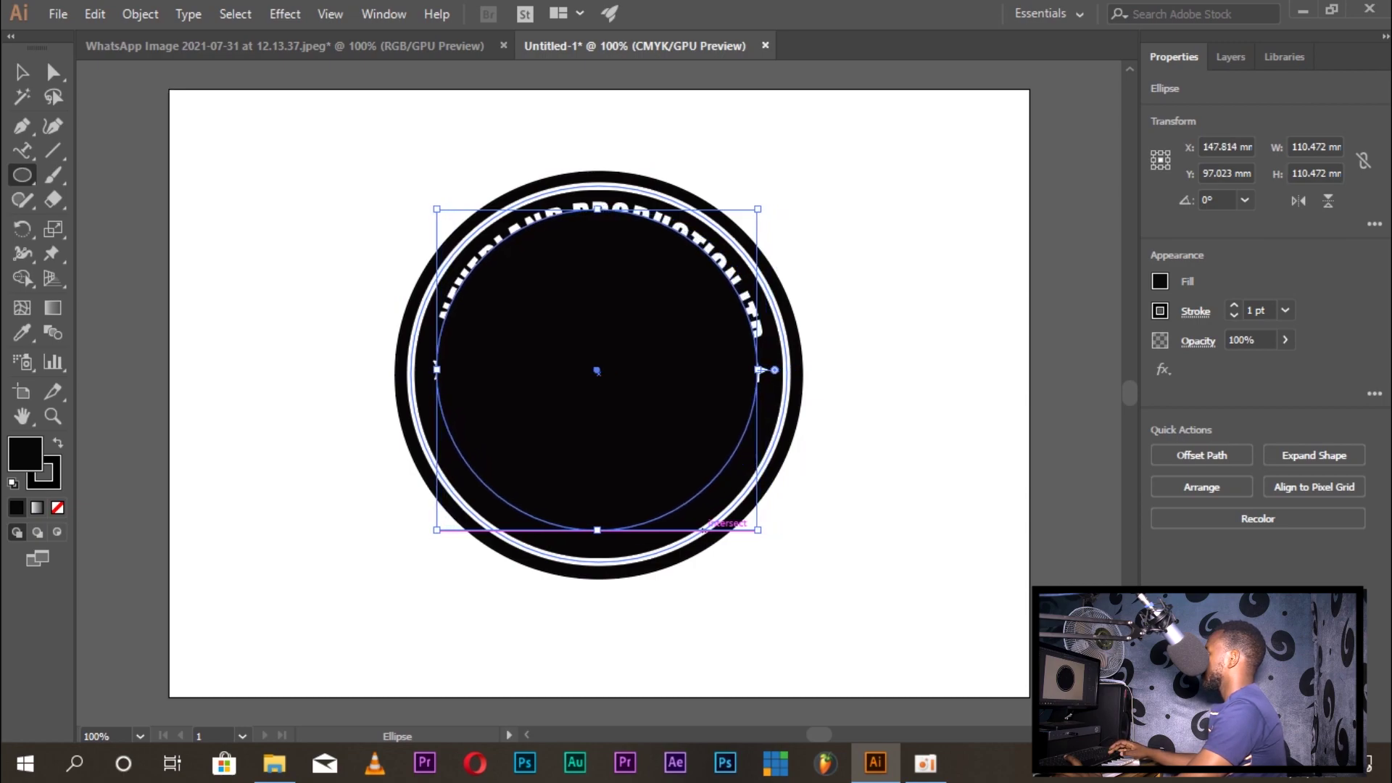
{"action": "key", "text": "Left"}
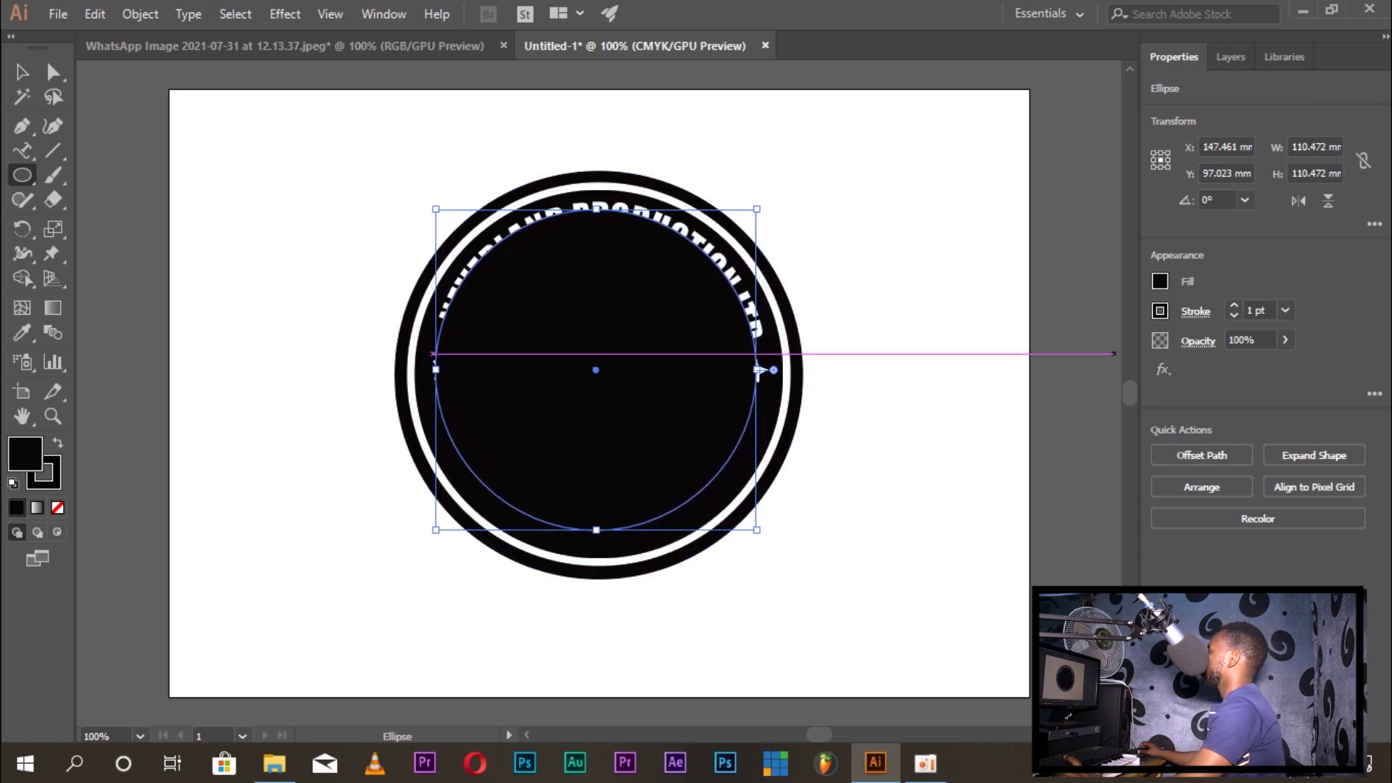
Fill the new circle with white
{"action": "left_click", "coordinate": [1160, 281]}
{"action": "left_click", "coordinate": [967, 353]}
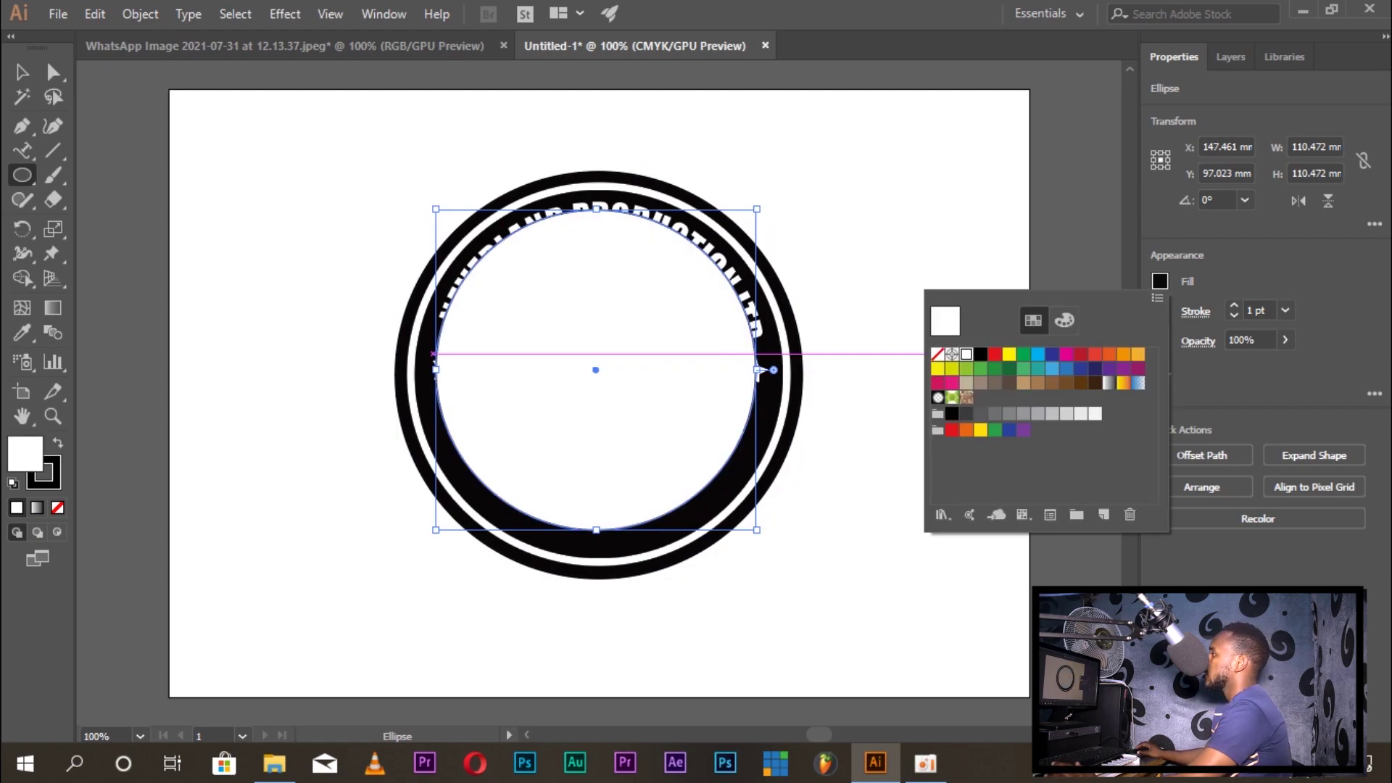
{"action": "key", "text": "Escape"}
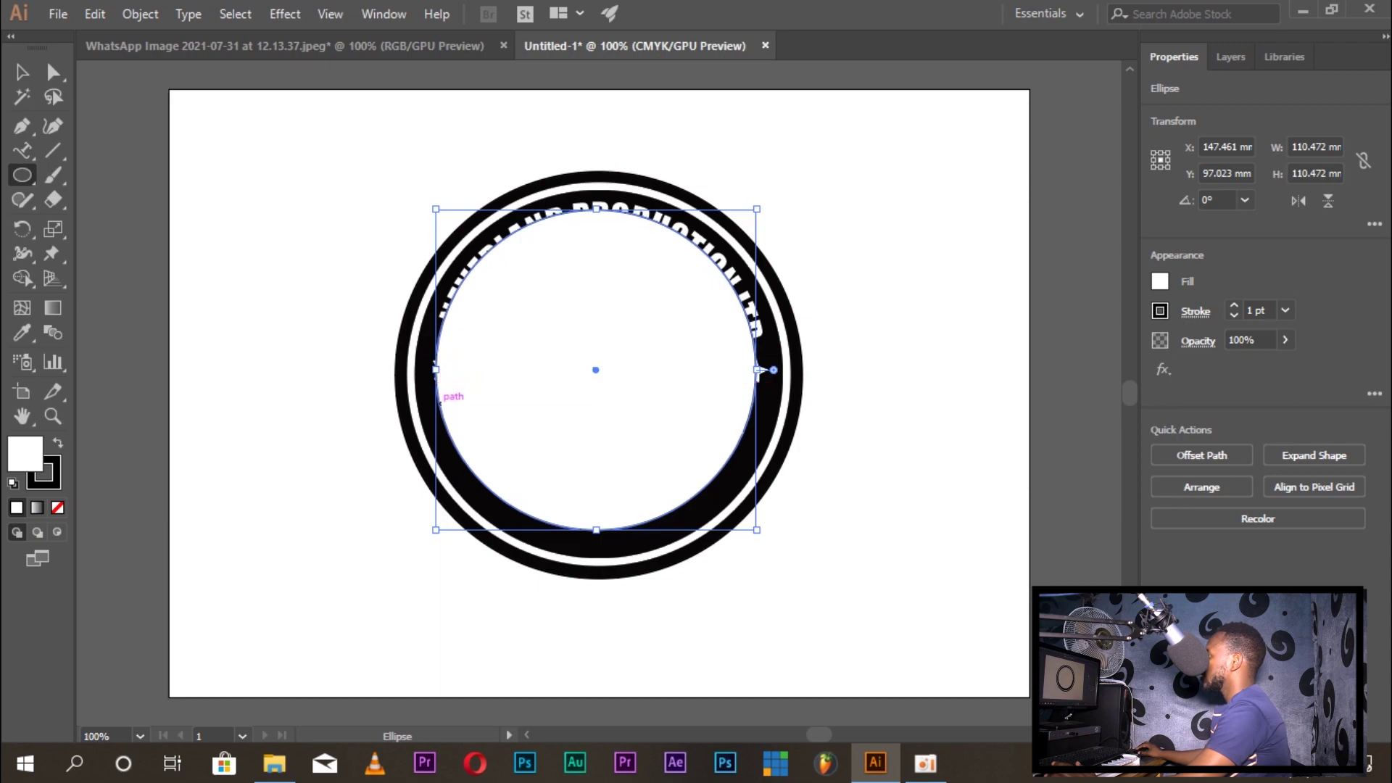
Convert the new circle into a type path starting just below the first star and clear its placeholder text
{"action": "left_click", "coordinate": [22, 175]}
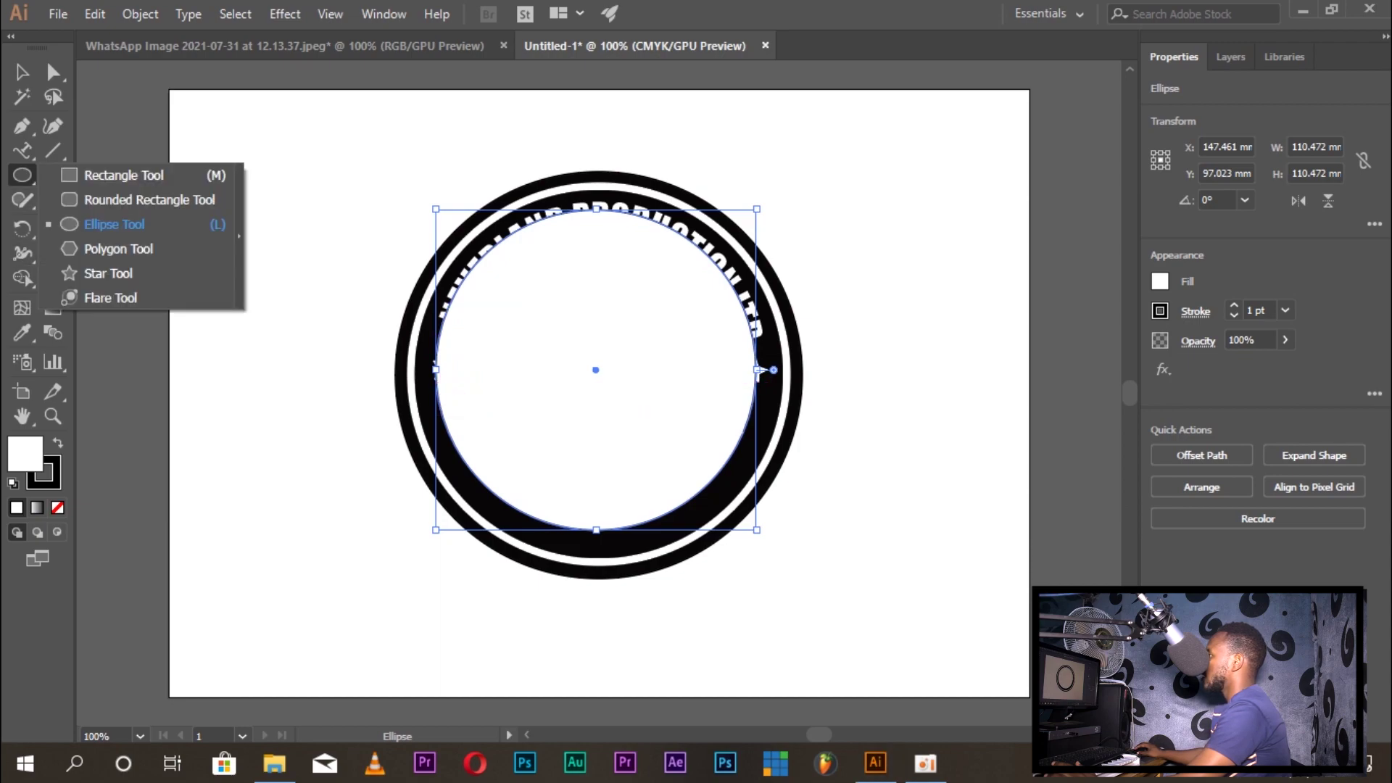
{"action": "left_click", "coordinate": [22, 150]}
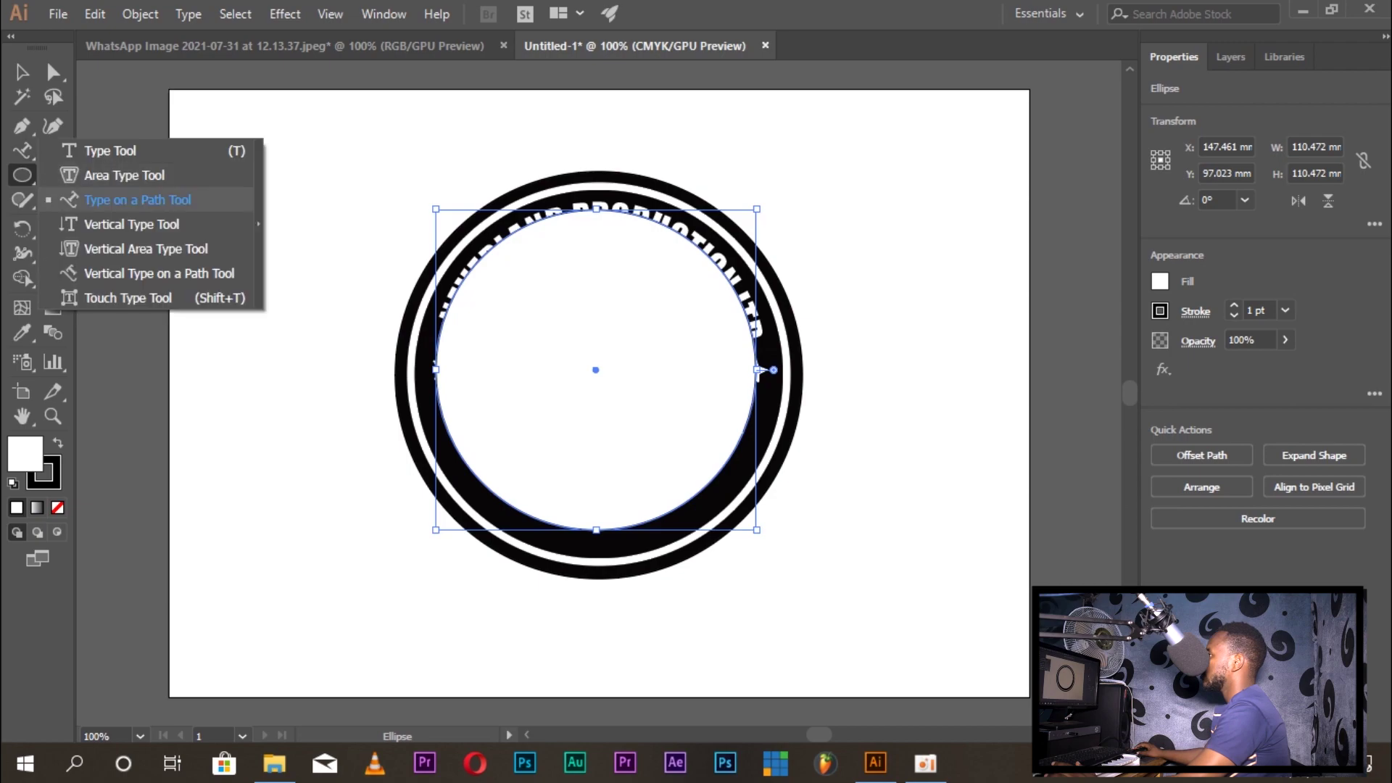
{"action": "left_click", "coordinate": [116, 199]}
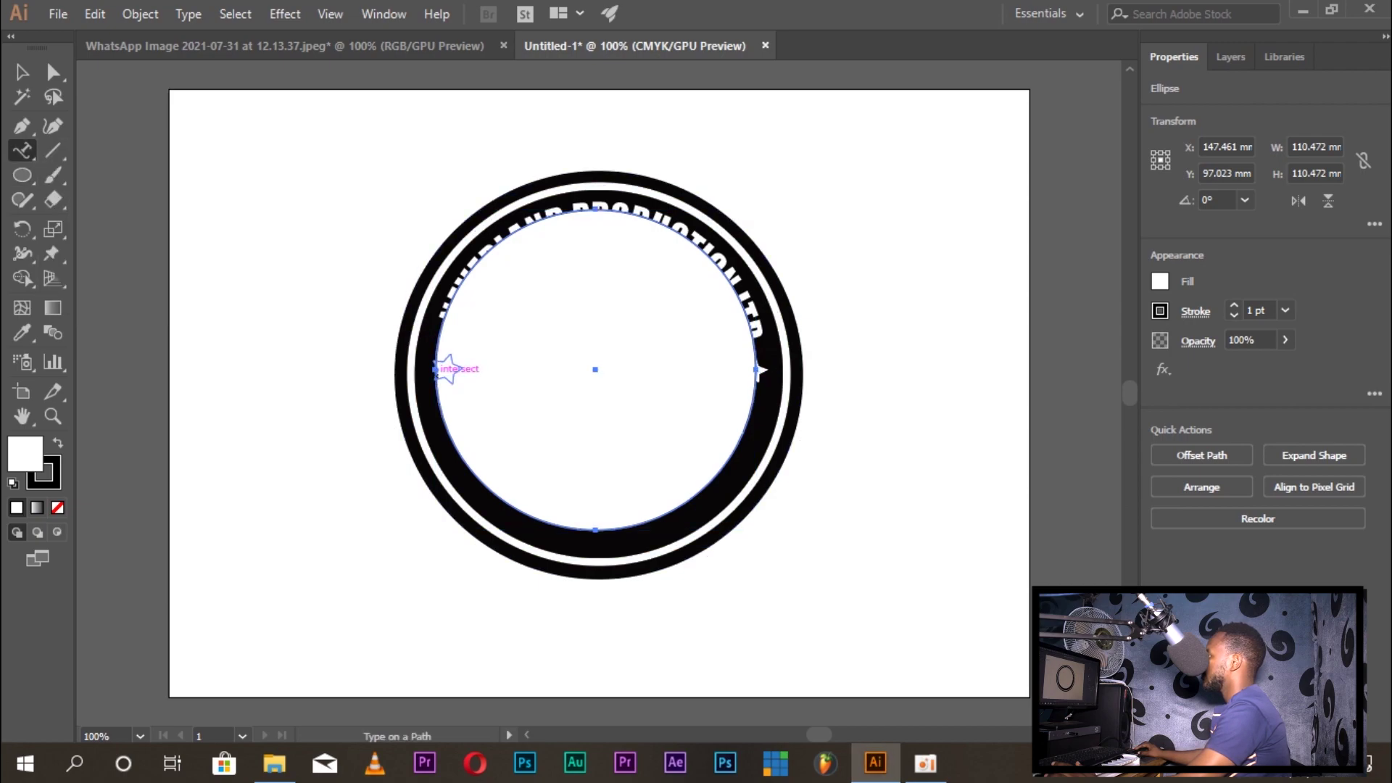
{"action": "left_click", "coordinate": [437, 381]}
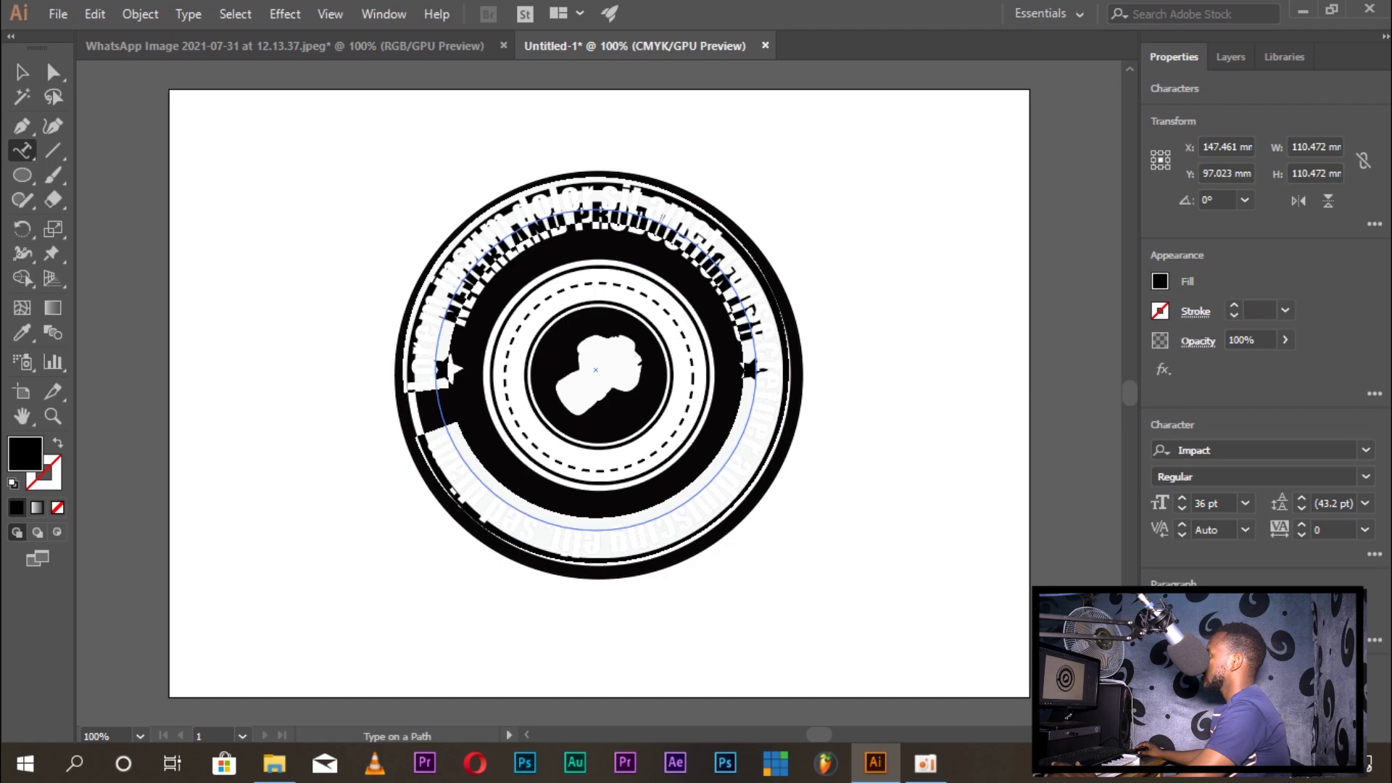
{"action": "key", "text": "BackSpace"}
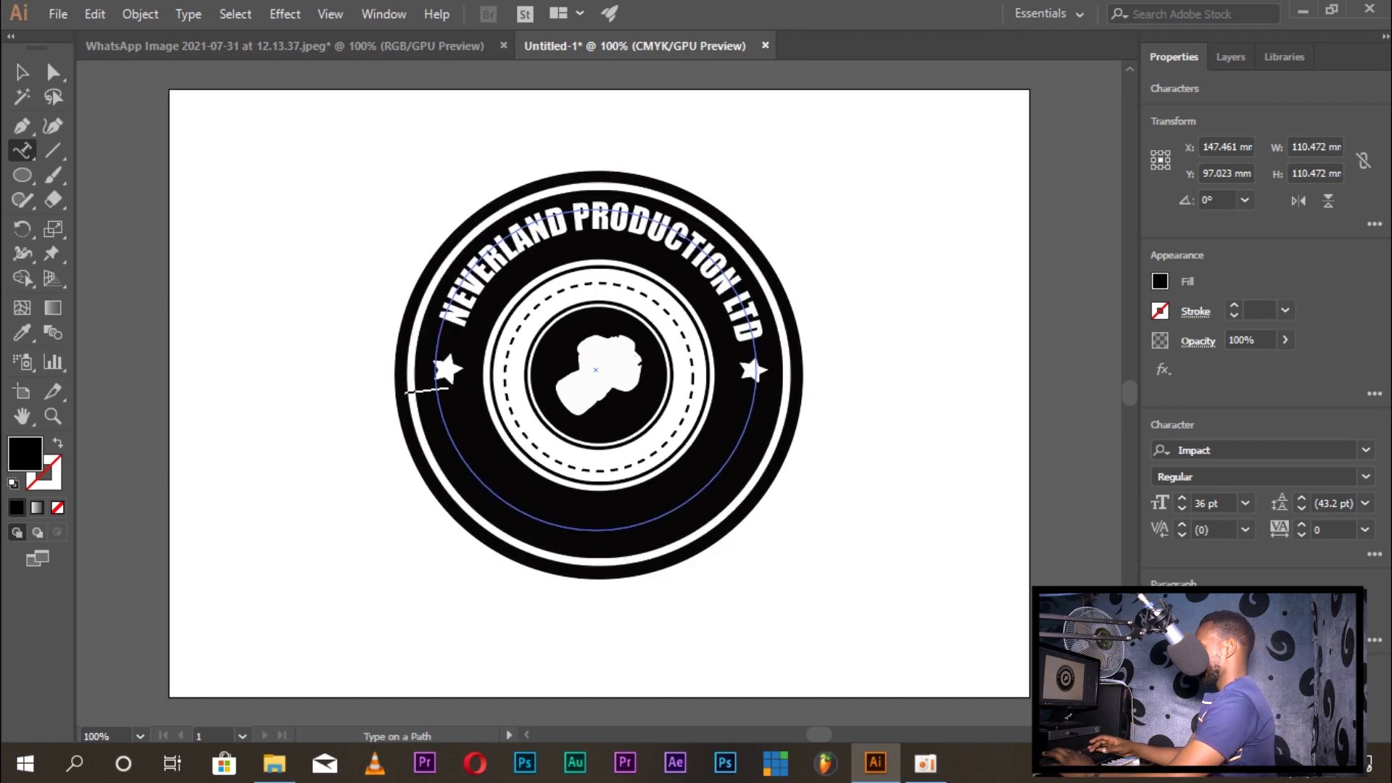
{"action": "type", "text": "WE ARE"}
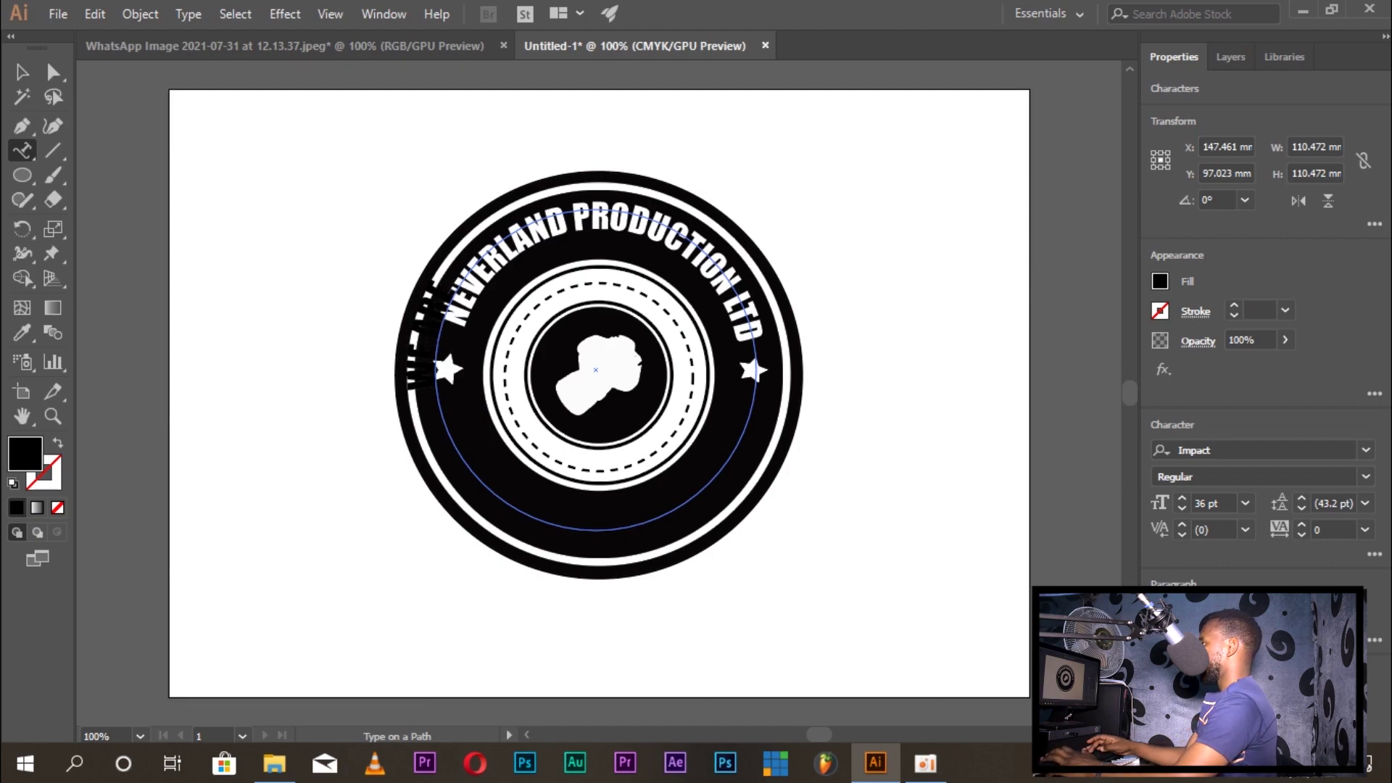
{"action": "key", "text": "BackSpace"}
{"action": "key", "text": "BackSpace"}
{"action": "key", "text": "BackSpace"}
{"action": "key", "text": "BackSpace"}
{"action": "key", "text": "BackSpace"}
{"action": "key", "text": "BackSpace"}
{"action": "key", "text": "BackSpace"}
{"action": "key", "text": "BackSpace"}
{"action": "key", "text": "BackSpace"}
{"action": "key", "text": "BackSpace"}
{"action": "key", "text": "BackSpace"}
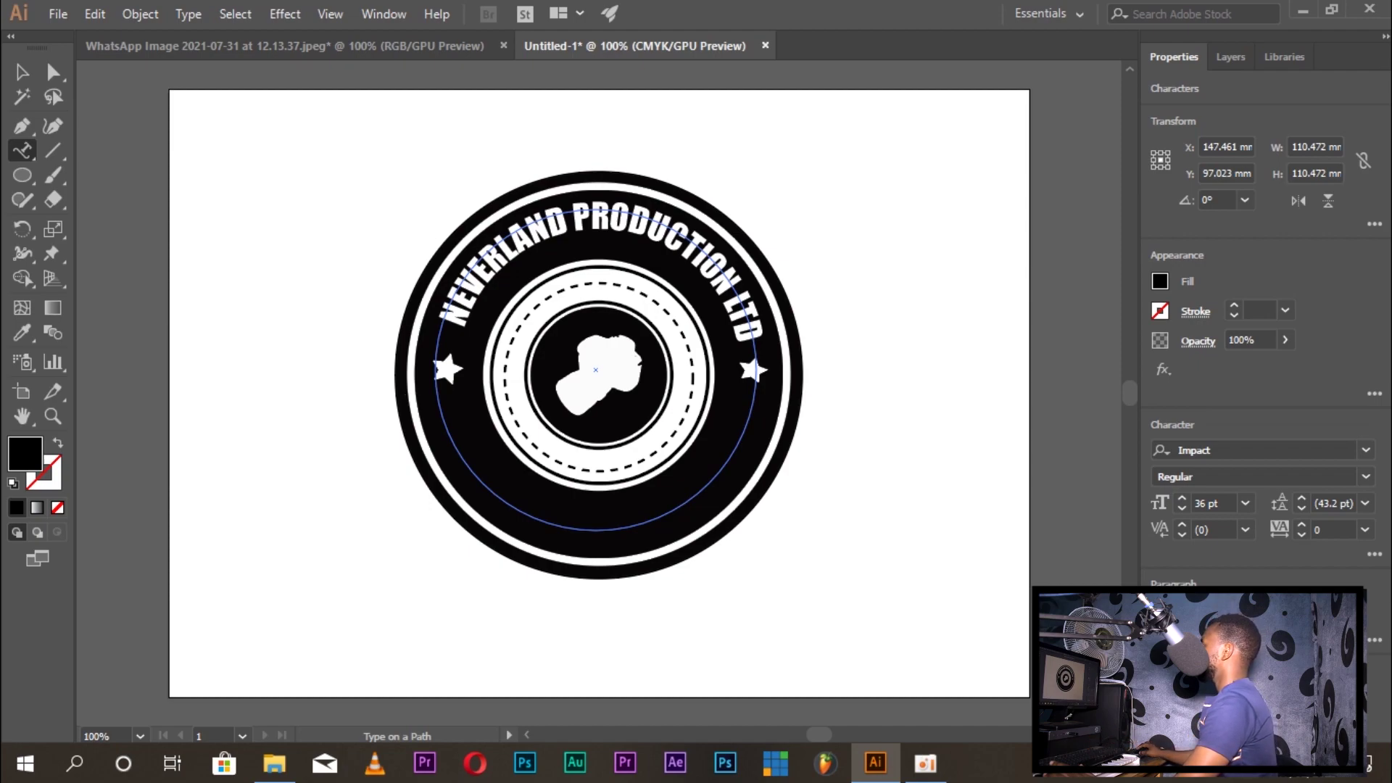
Set the fill colour of the new path text to white
{"action": "left_click", "coordinate": [1160, 282]}
{"action": "left_click", "coordinate": [965, 353]}
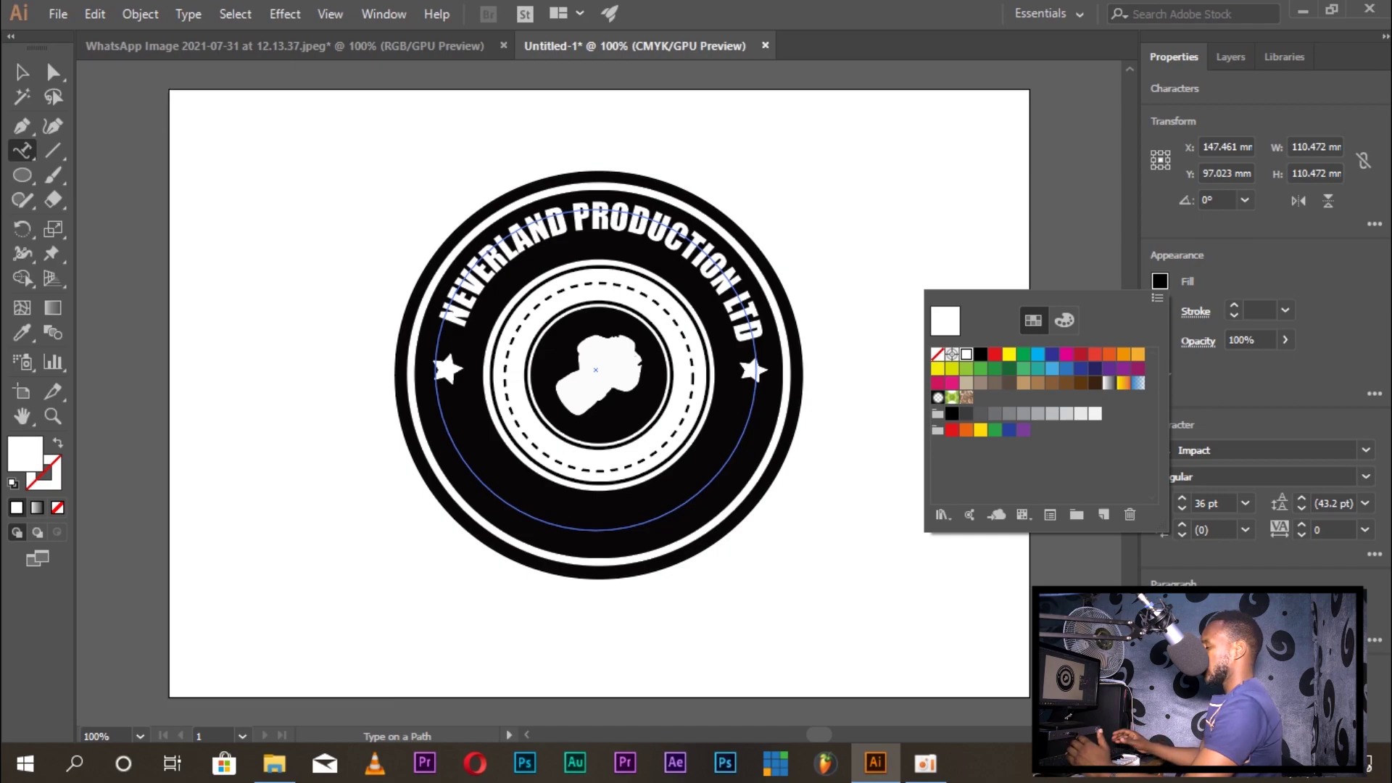
Try the slogan WE ARE THE BEST along the new circular path, then clear it
{"action": "type", "text": "WE"}
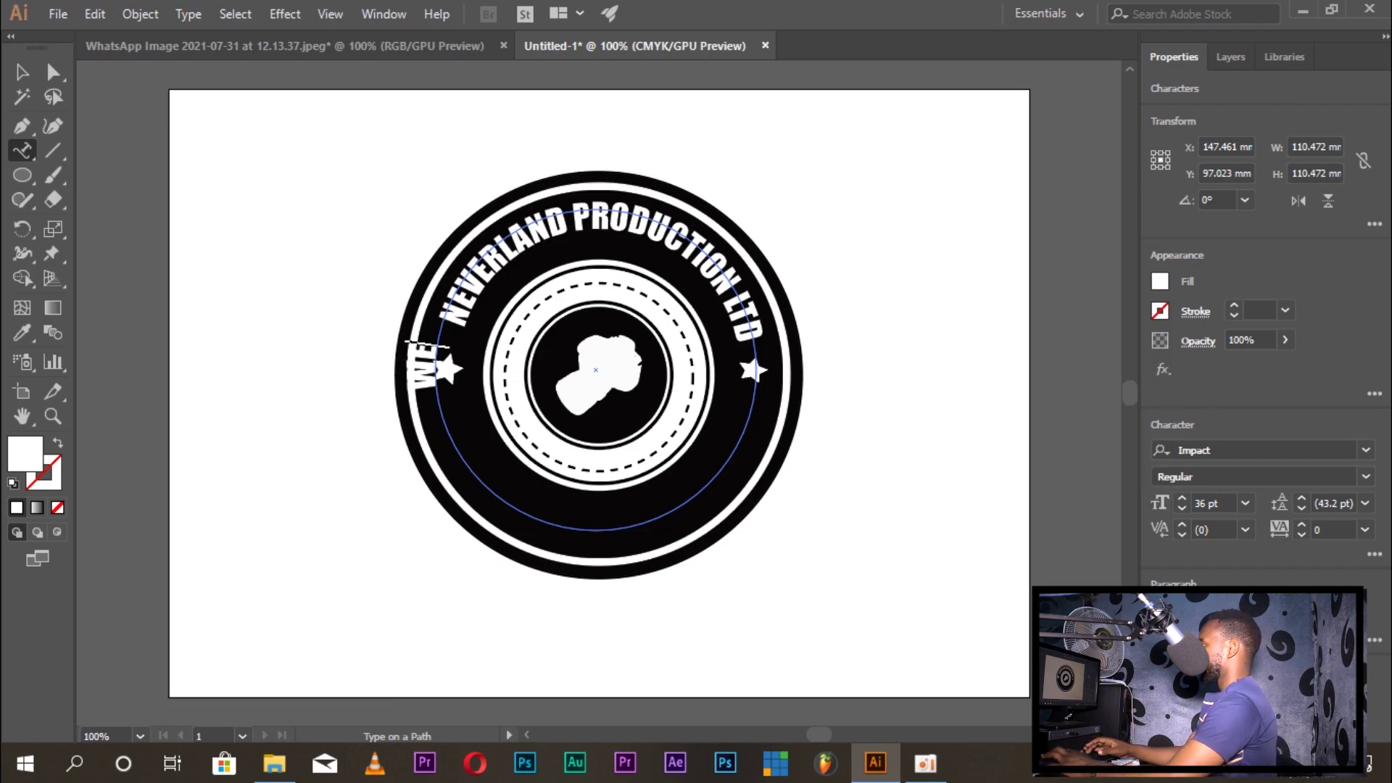
{"action": "type", "text": " ARE"}
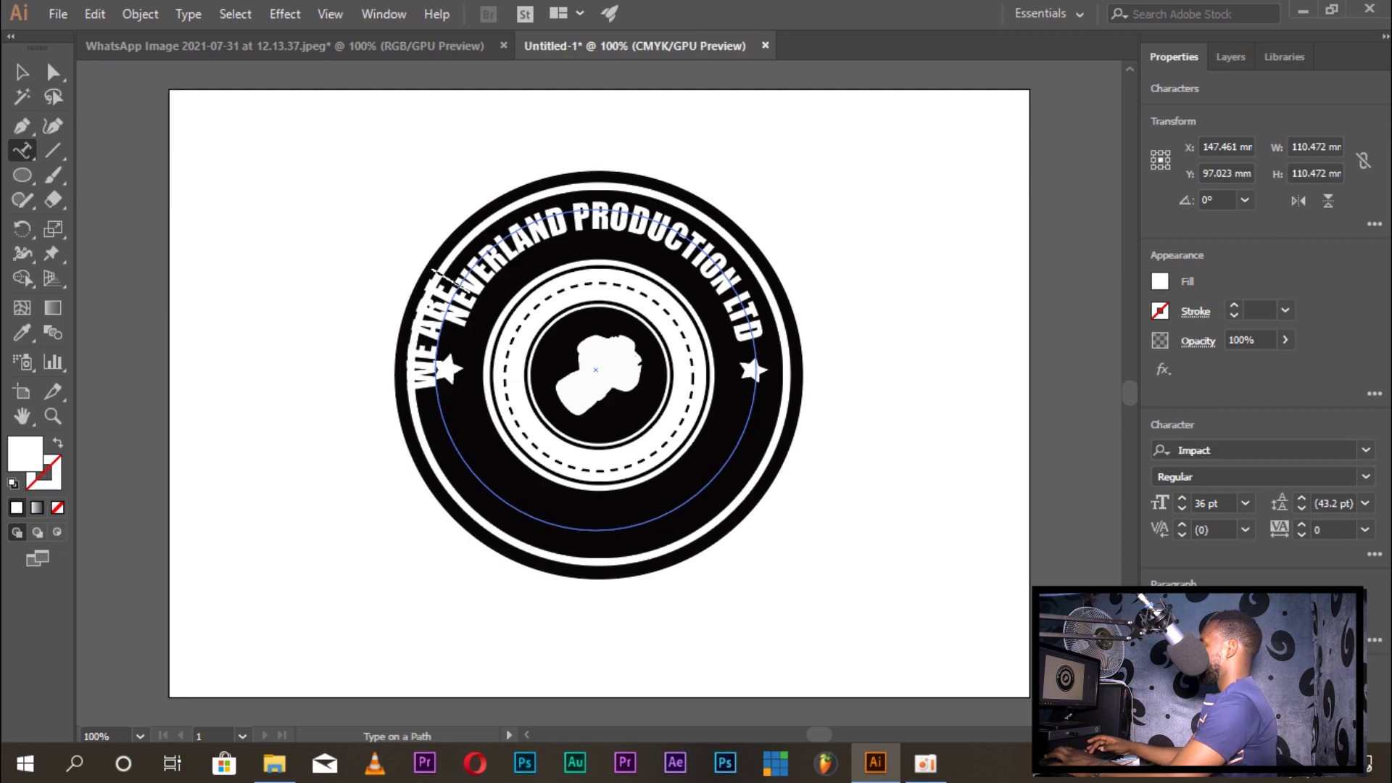
{"action": "type", "text": " THE"}
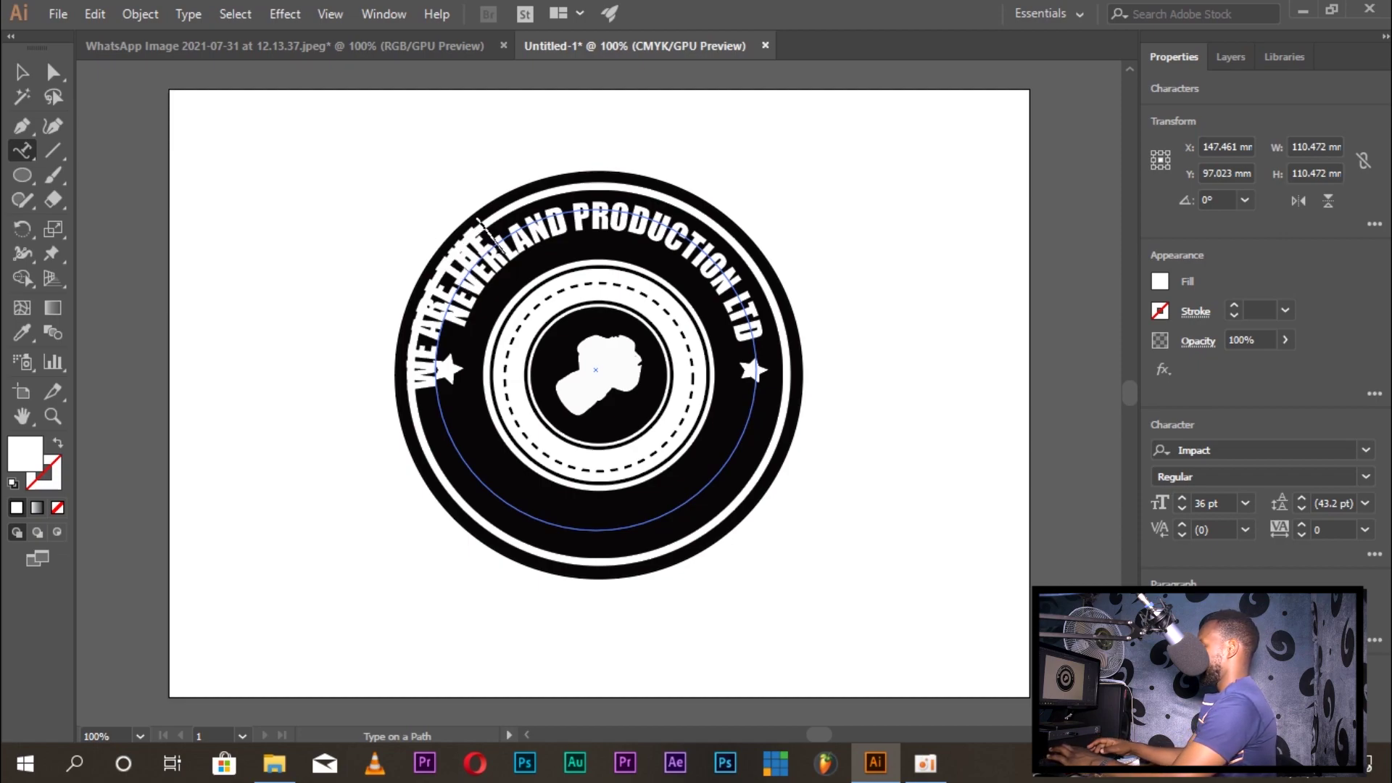
{"action": "type", "text": " BEST"}
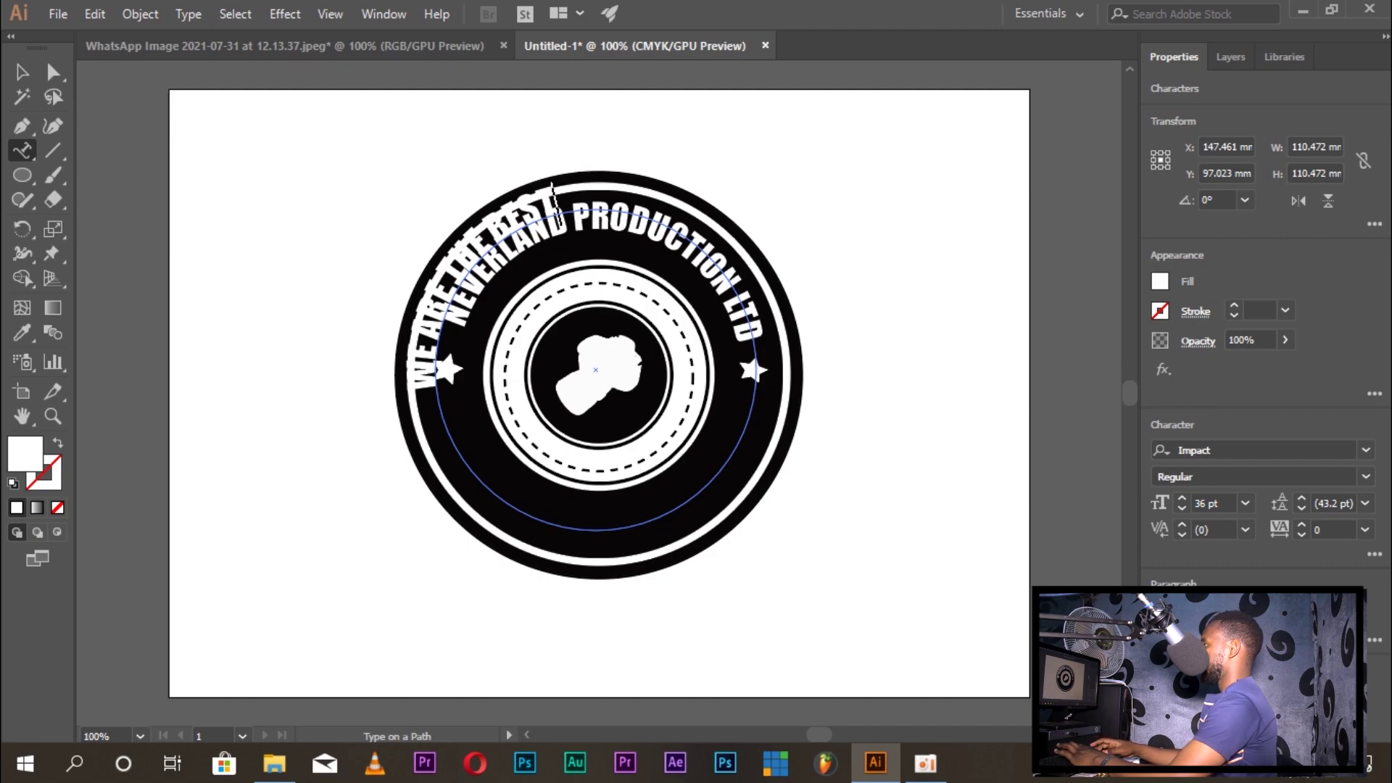
{"action": "key", "text": "BackSpace"}
{"action": "key", "text": "BackSpace"}
{"action": "key", "text": "BackSpace"}
{"action": "key", "text": "BackSpace"}
{"action": "key", "text": "BackSpace"}
{"action": "key", "text": "BackSpace"}
{"action": "key", "text": "BackSpace"}
{"action": "key", "text": "BackSpace"}
{"action": "key", "text": "BackSpace"}
{"action": "key", "text": "BackSpace"}
{"action": "key", "text": "BackSpace"}
{"action": "key", "text": "BackSpace"}
{"action": "key", "text": "BackSpace"}
{"action": "key", "text": "BackSpace"}
{"action": "key", "text": "BackSpace"}
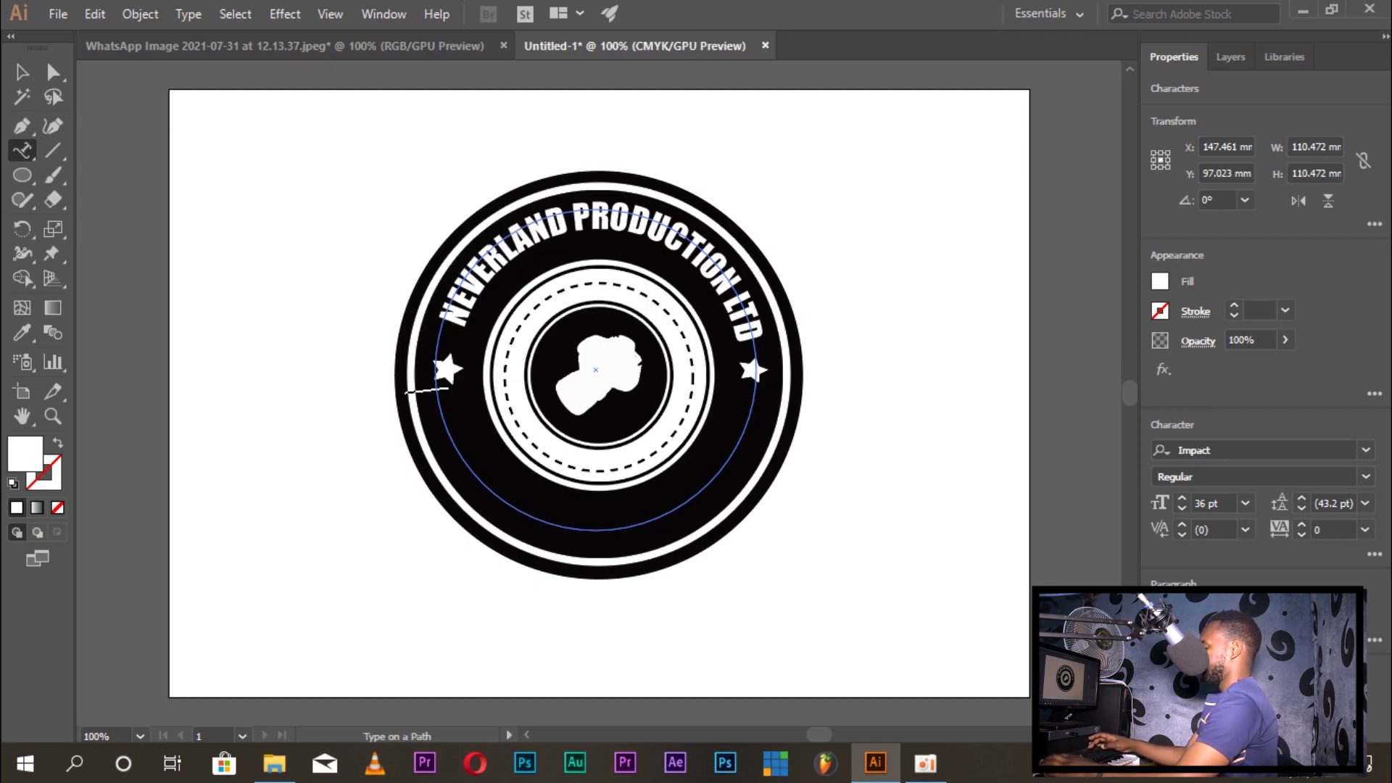
Enter the slogan WE OFFER YOU BETTER QUALITY along the new circular path
{"action": "type", "text": "WE UFFER THE"}
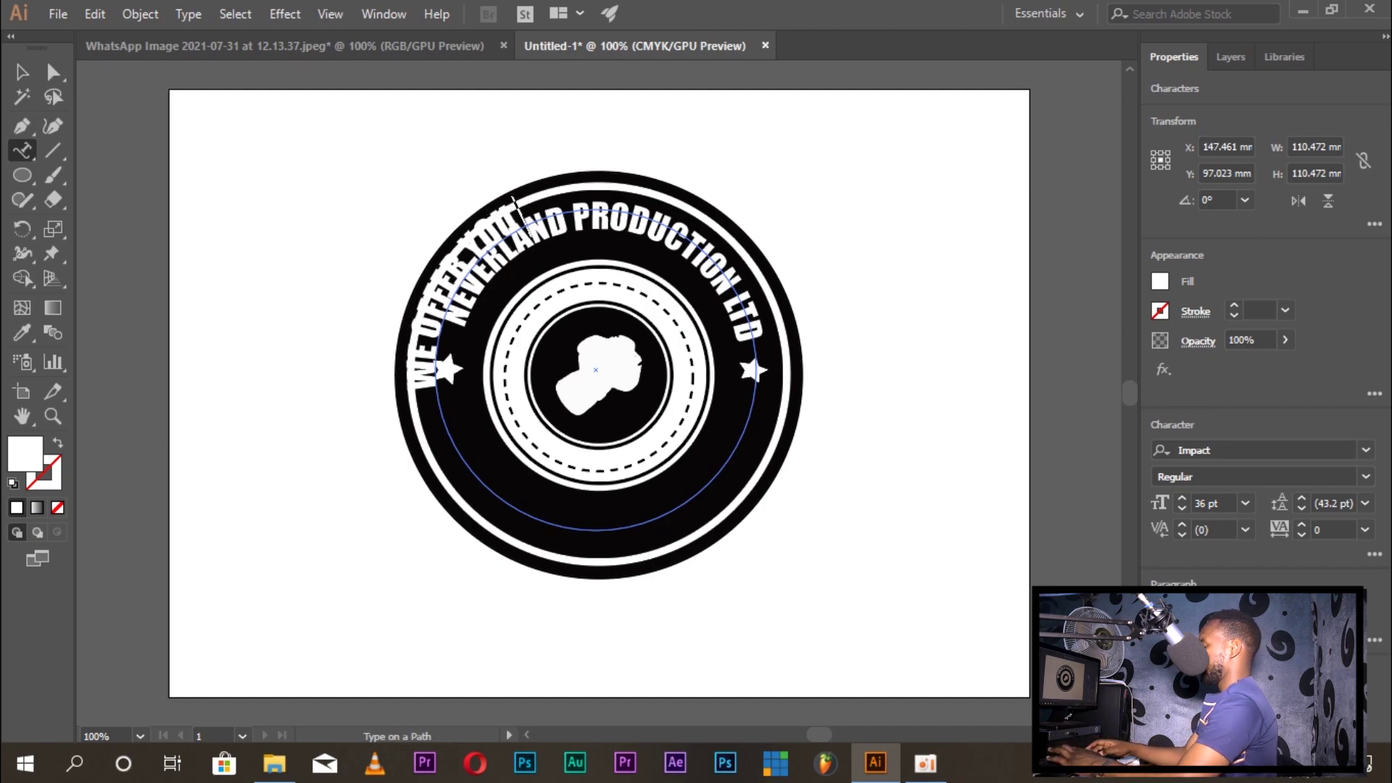
{"action": "type", "text": "  BE"}
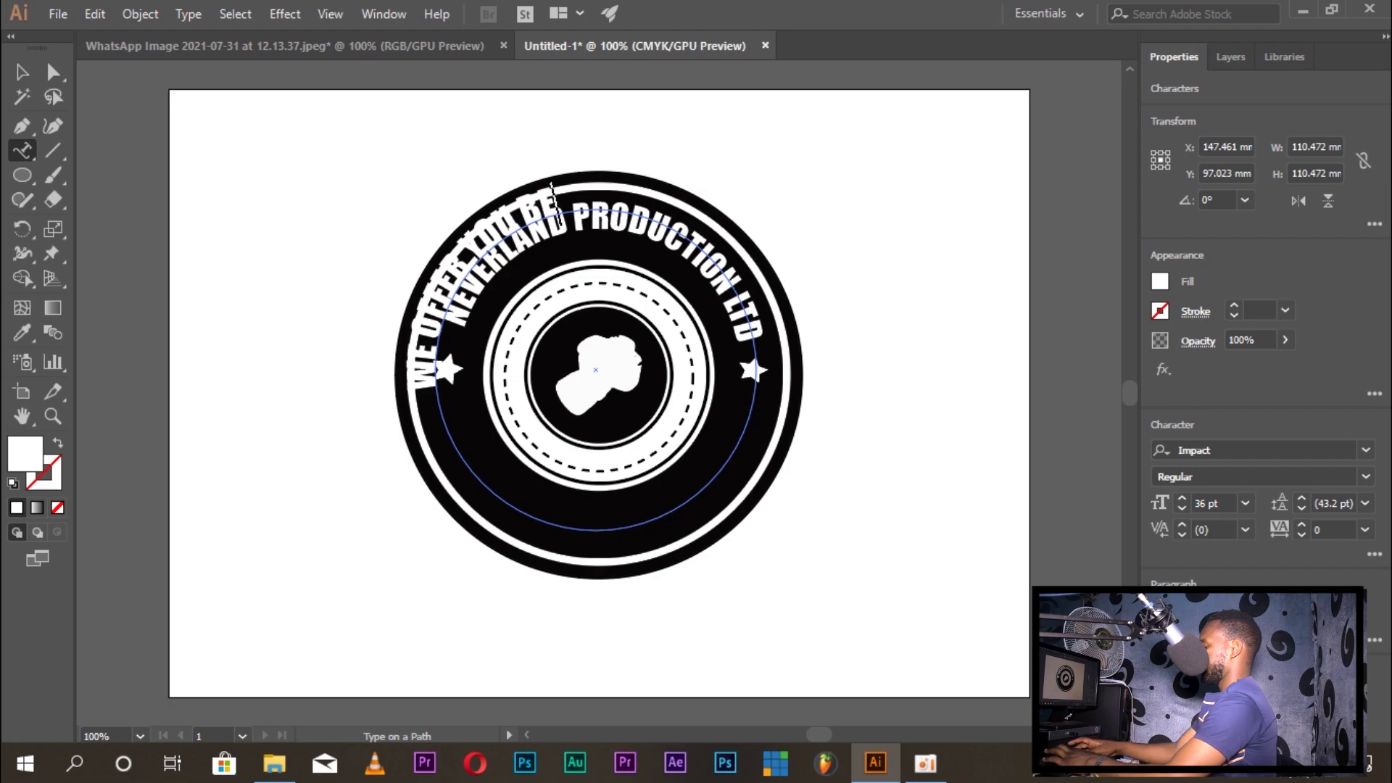
{"action": "type", "text": "TTER"}
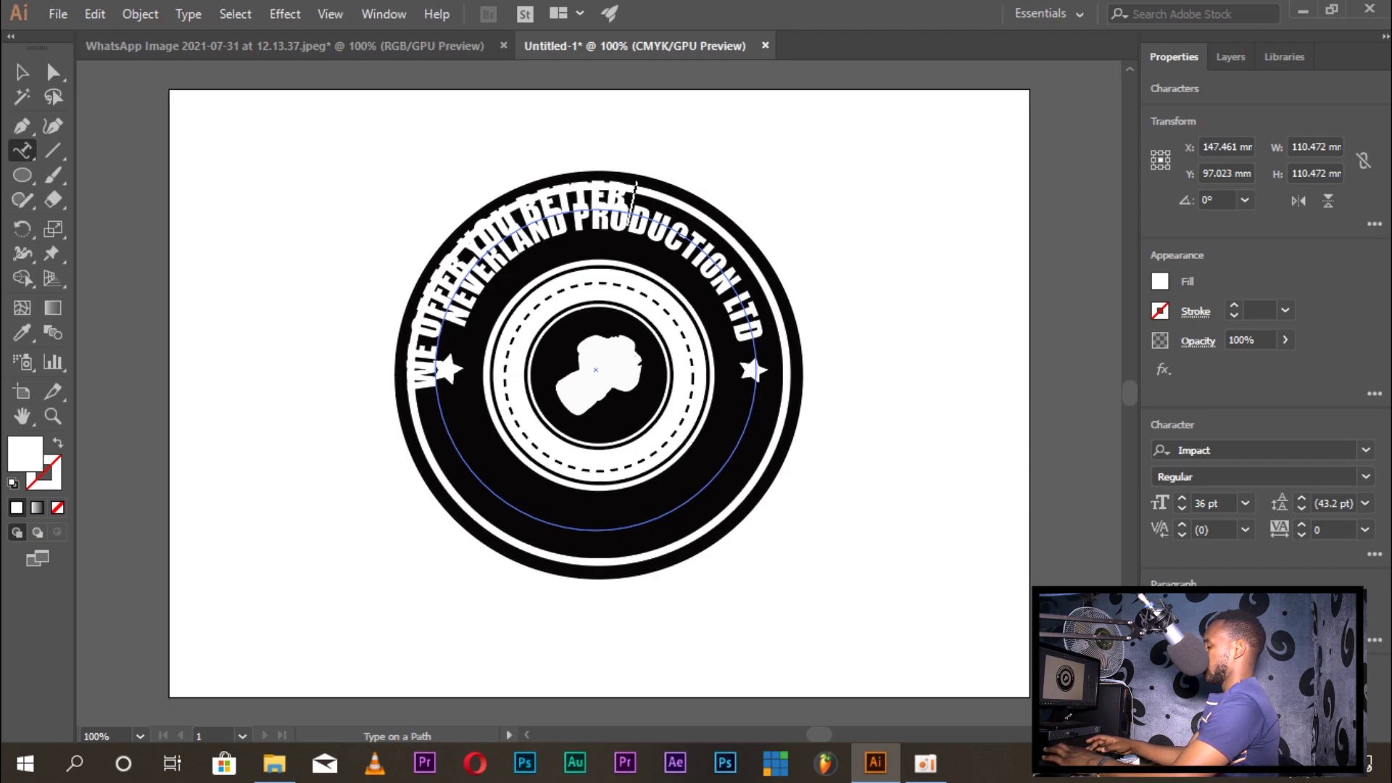
{"action": "type", "text": " QUA"}
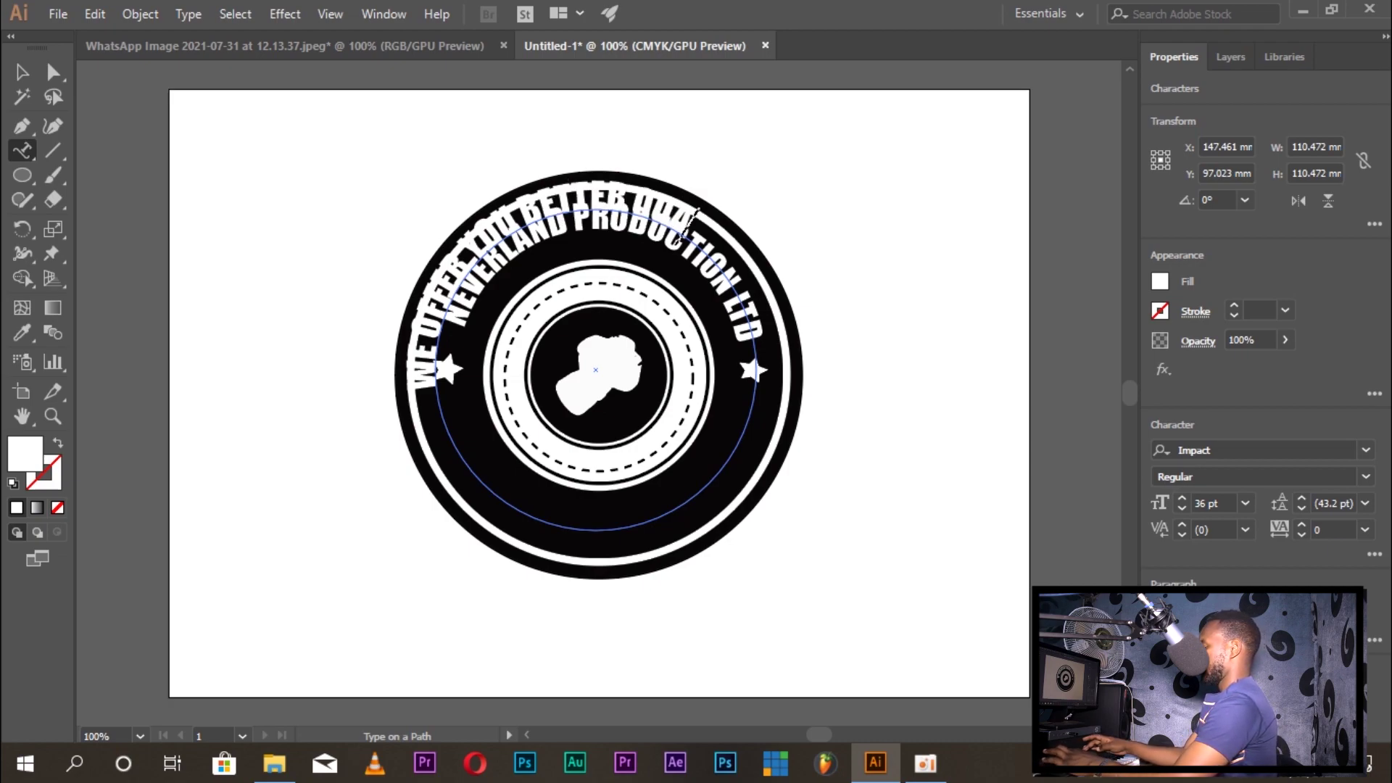
{"action": "type", "text": "LITY"}
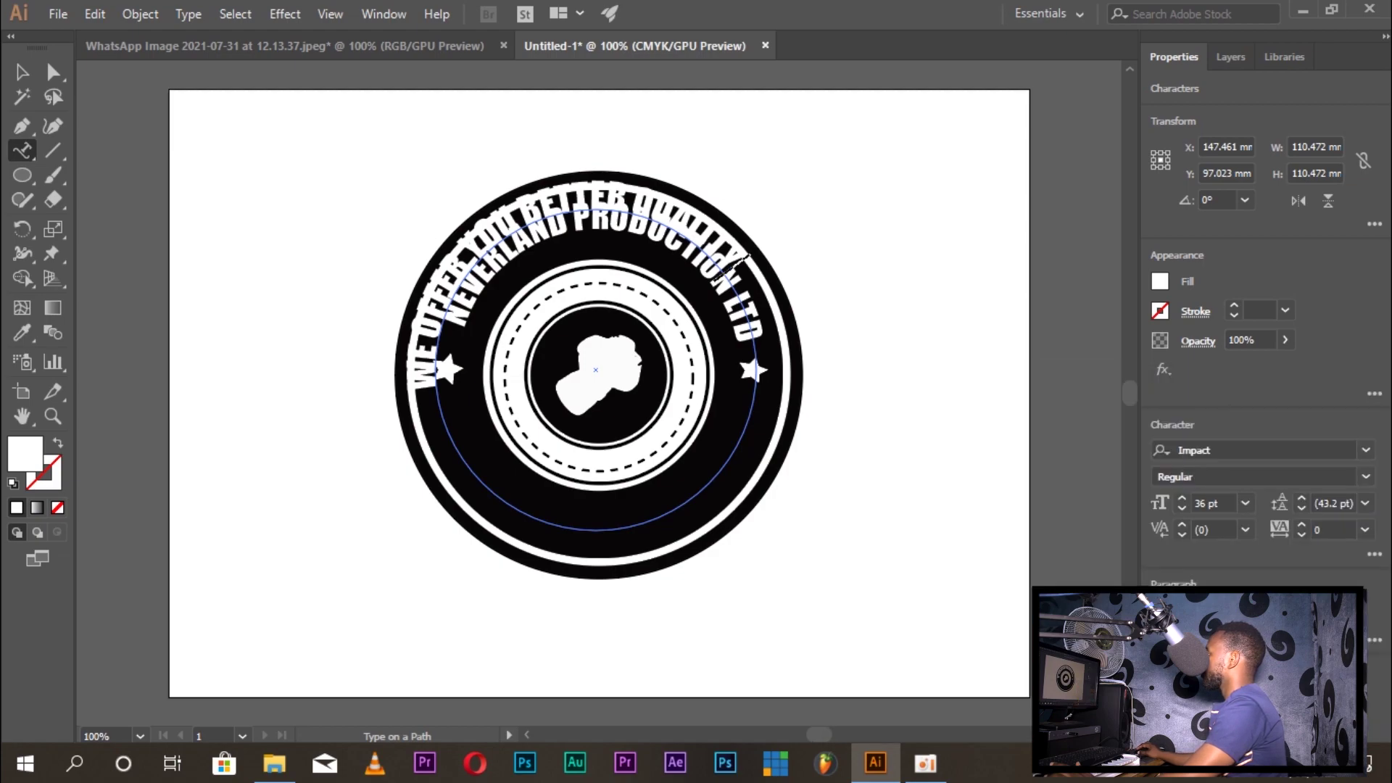
Set the font size of the whole slogan to 21 pt and finish editing the text
{"action": "left_click_drag", "start_coordinate": [732, 267], "coordinate": [424, 388]}
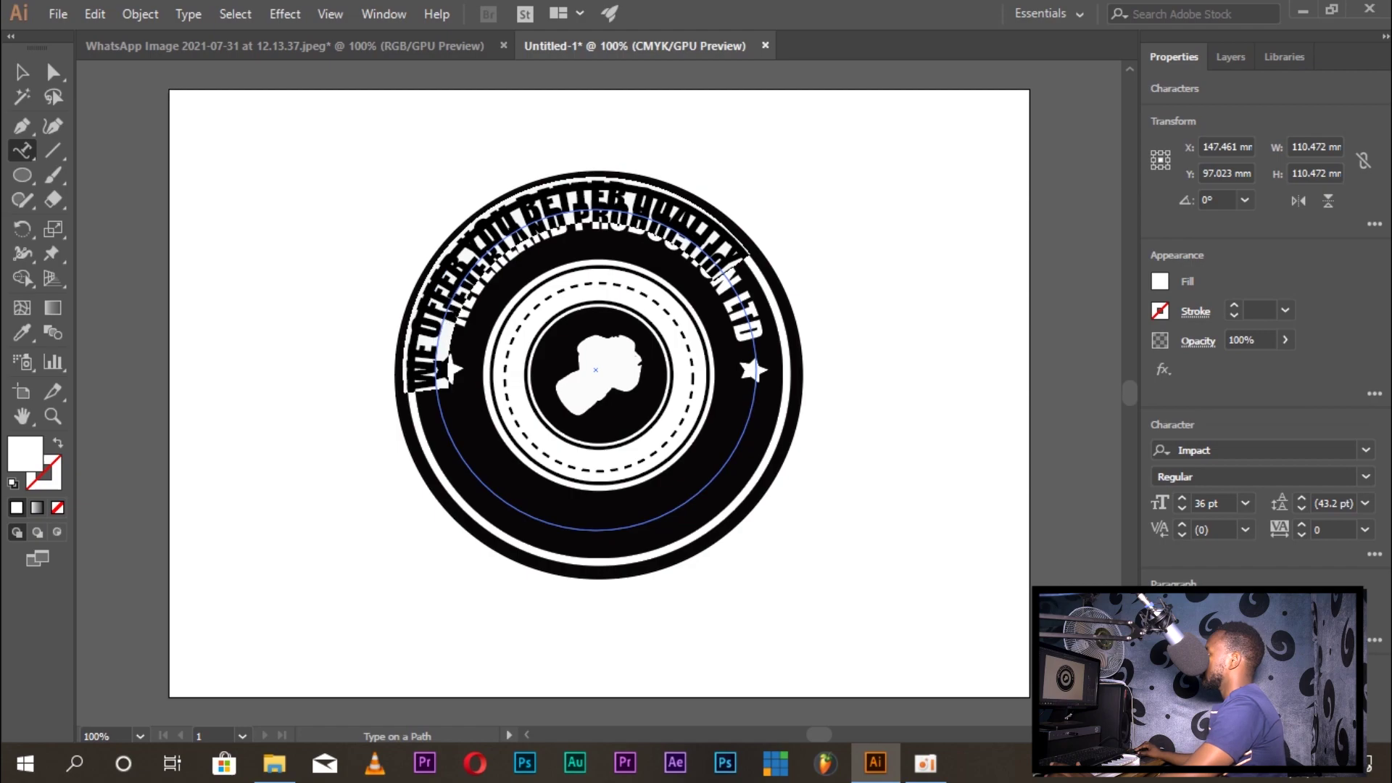
{"action": "left_click", "coordinate": [1245, 503]}
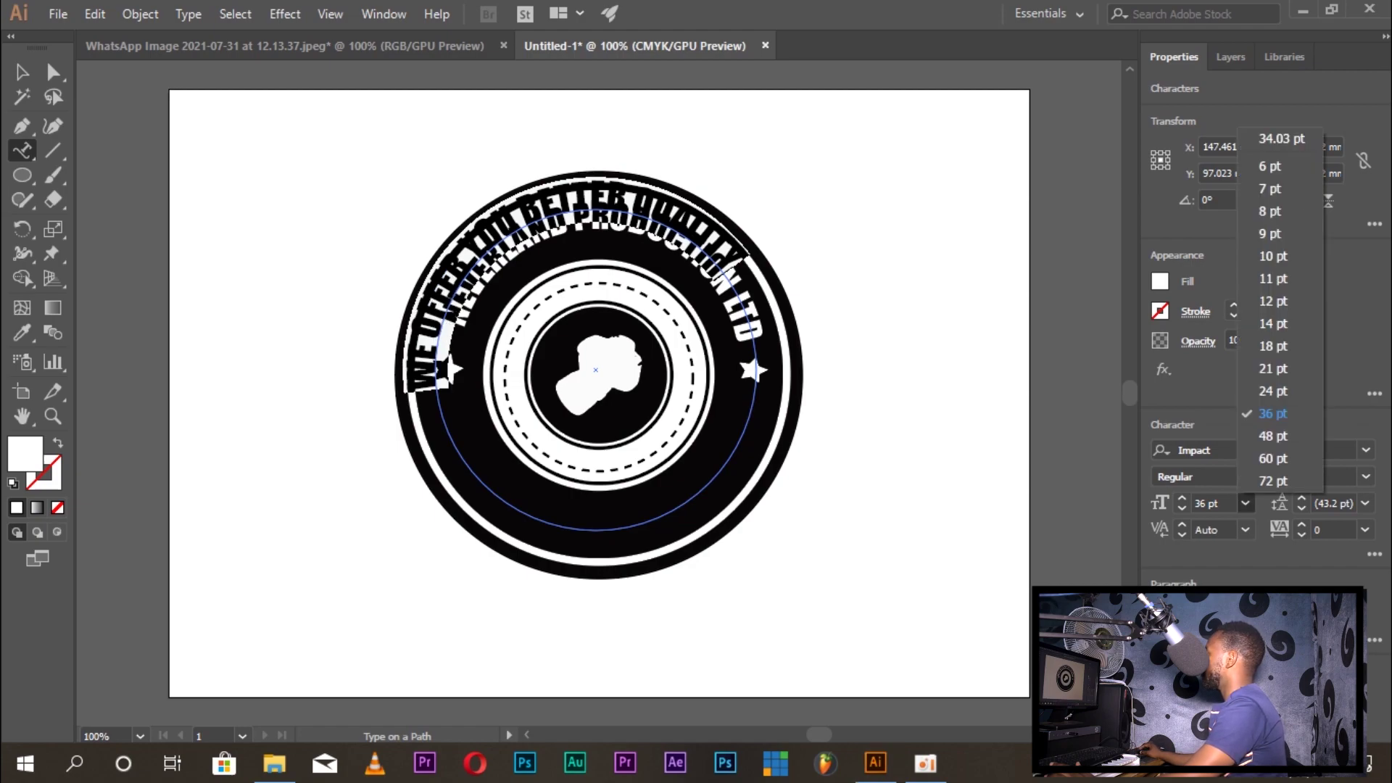
{"action": "left_click", "coordinate": [1274, 369]}
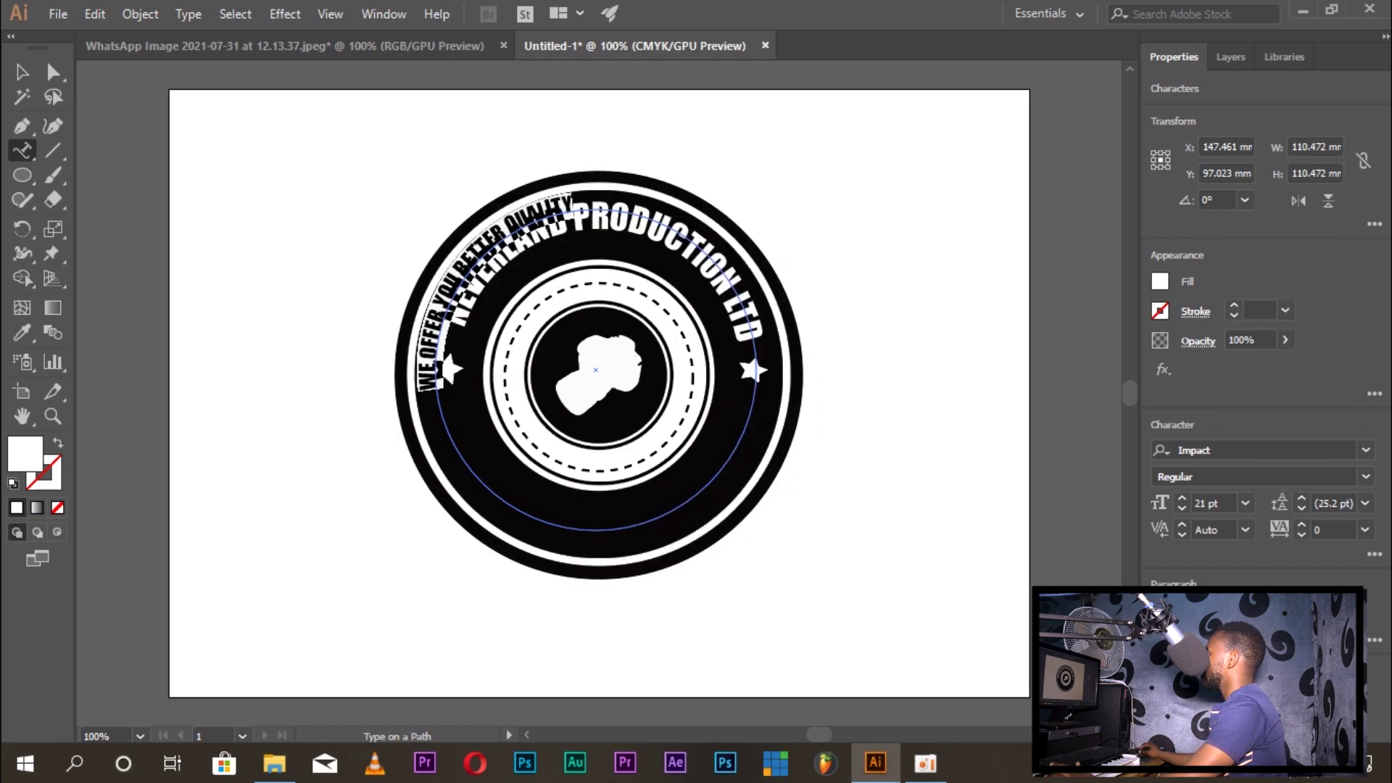
{"action": "key", "text": "Escape"}
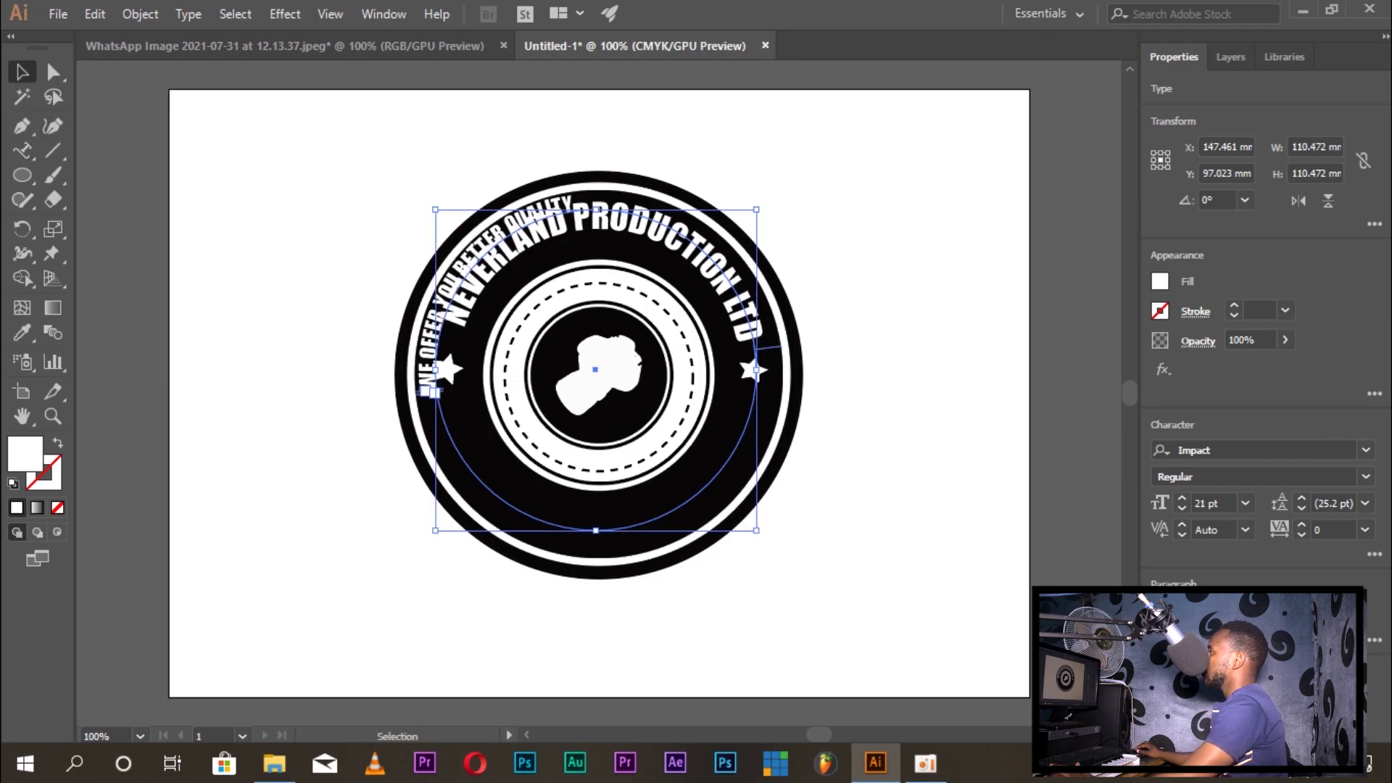
Move the slogan to the lower arc of the circle and flip it to the path's inner side so it reads upright
{"action": "left_click_drag", "start_coordinate": [434, 392], "coordinate": [467, 458]}
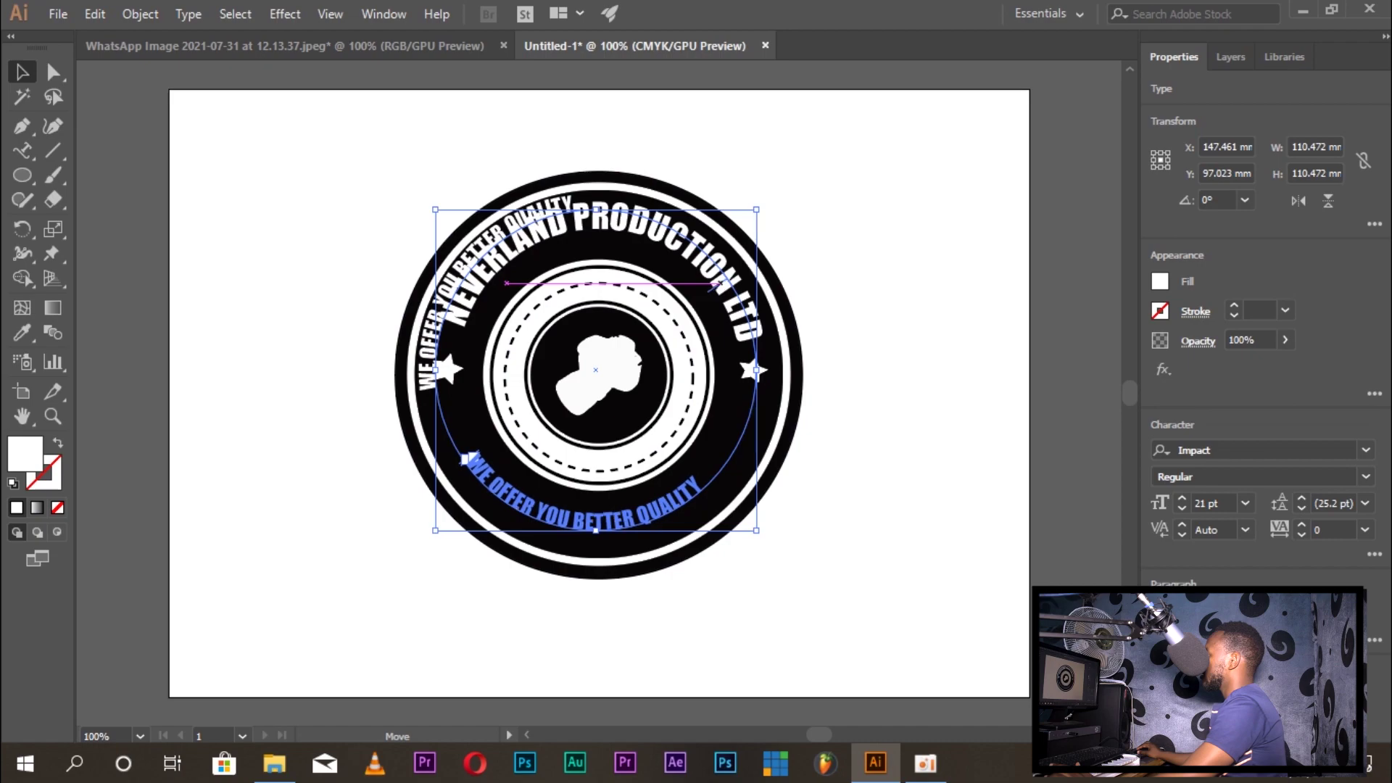
{"action": "left_click_drag", "start_coordinate": [720, 282], "coordinate": [755, 282]}
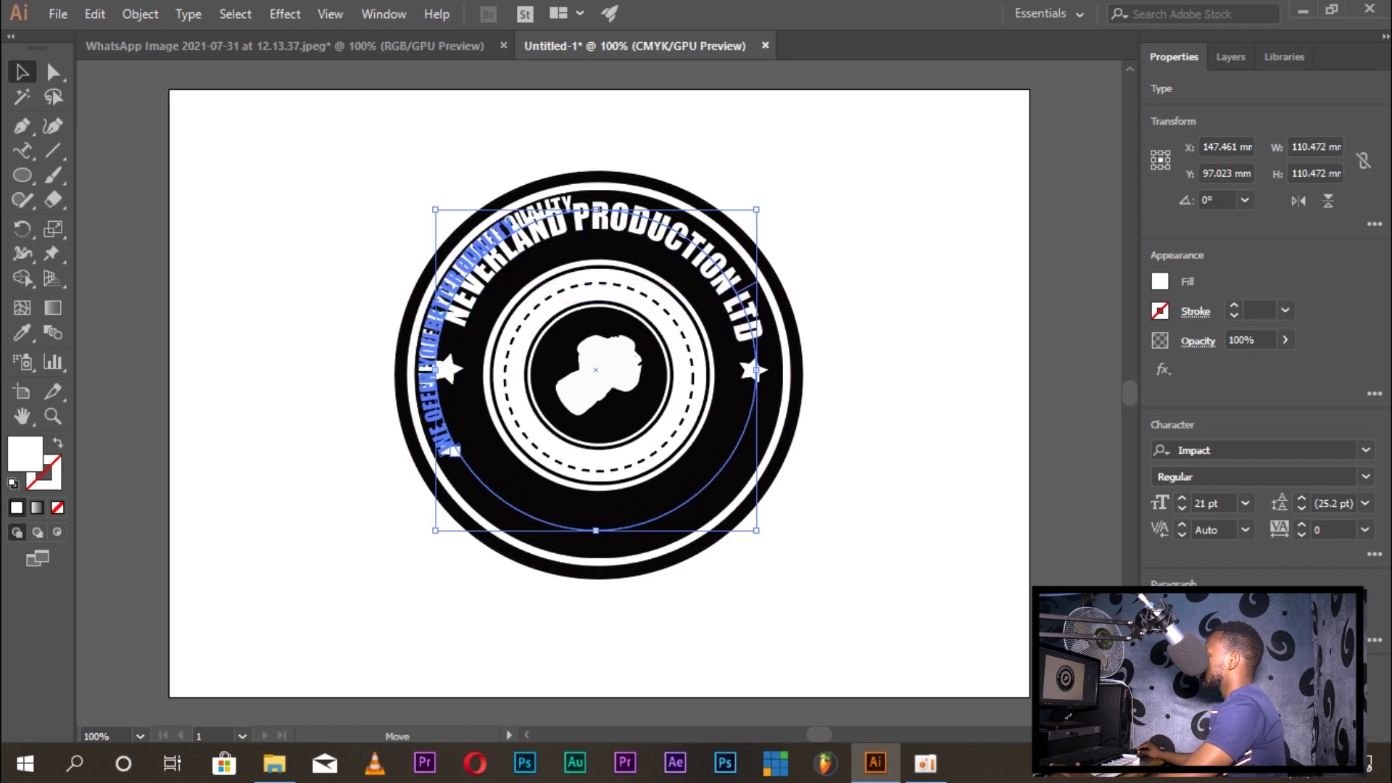
{"action": "left_click_drag", "start_coordinate": [455, 451], "coordinate": [469, 457]}
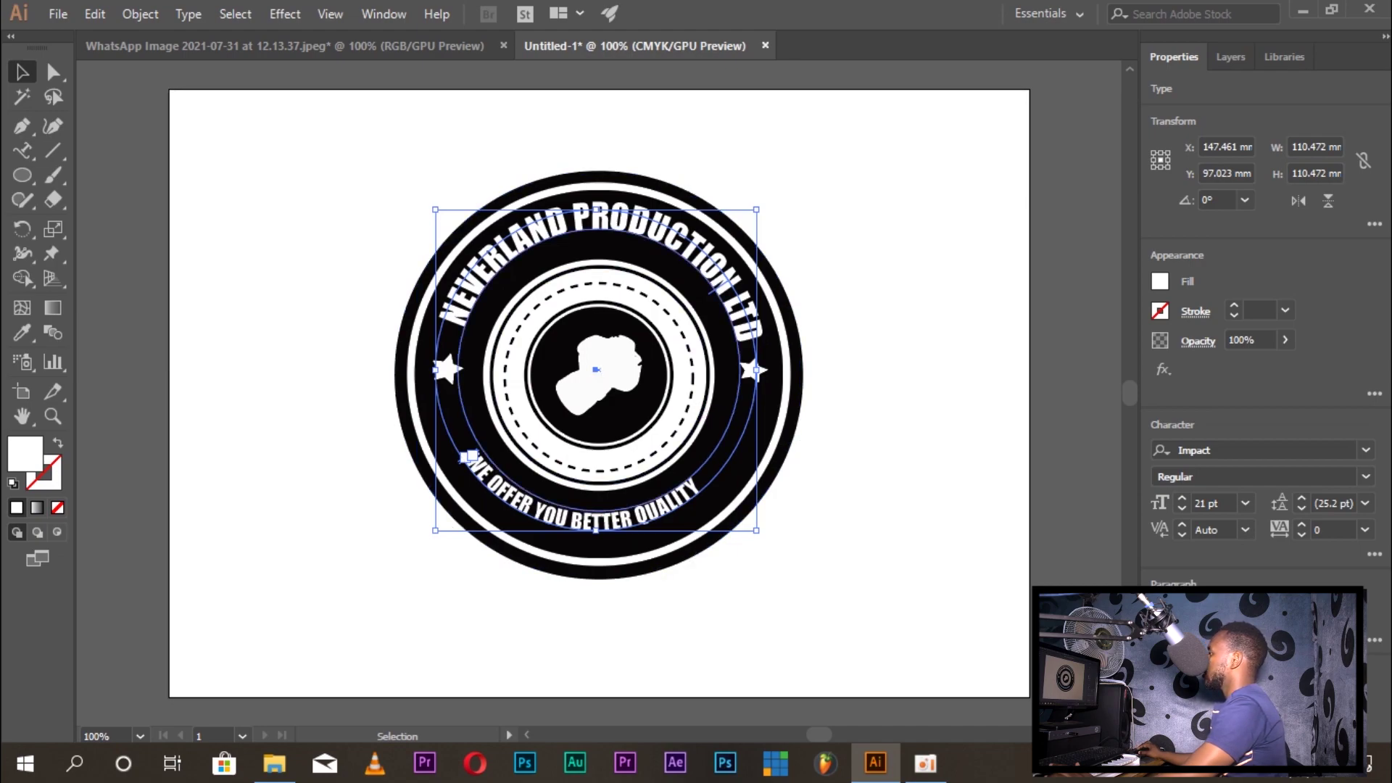
Select the whole slogan text and enlarge it to about 28 pt so it fills more of the lower arc
{"action": "left_click", "coordinate": [21, 150]}
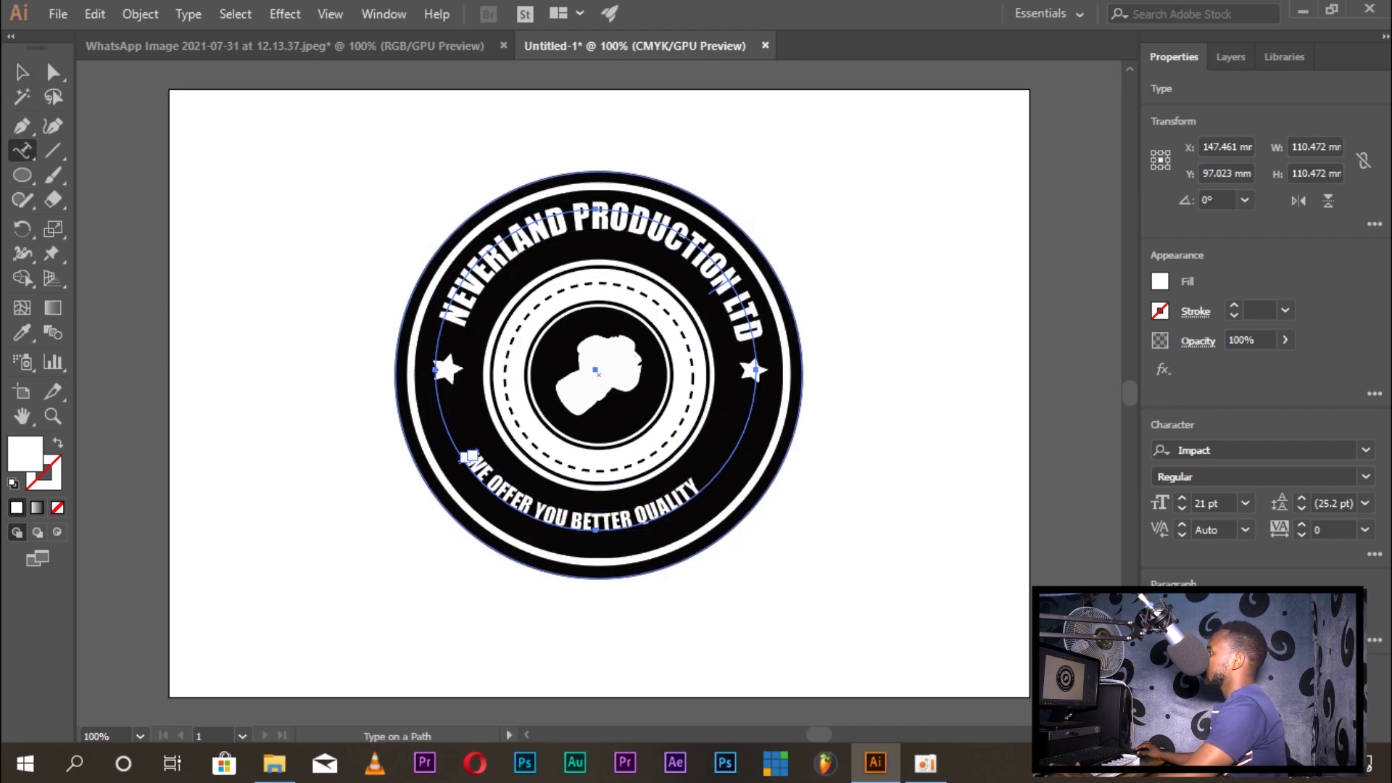
{"action": "left_click_drag", "start_coordinate": [700, 486], "coordinate": [466, 456]}
{"action": "key", "text": "ctrl+a"}
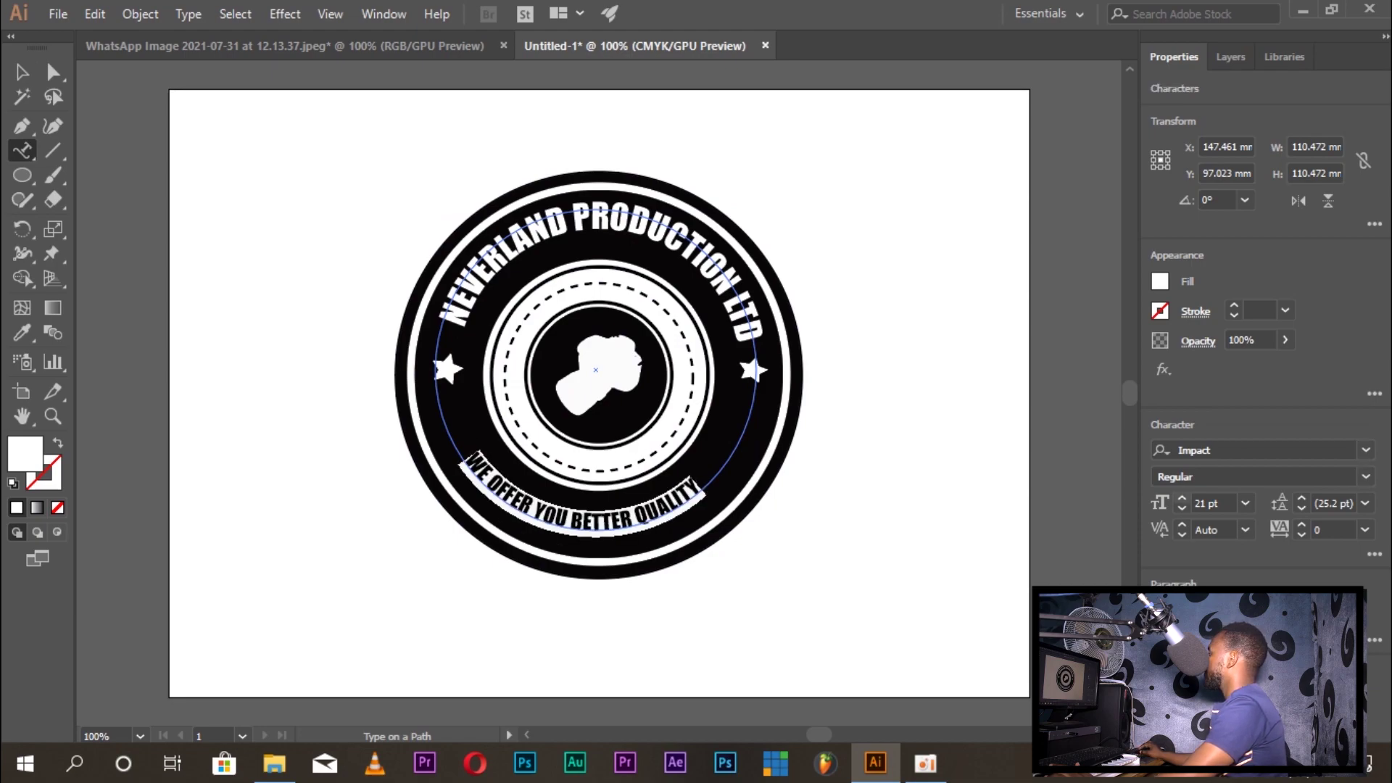
{"action": "key", "text": "ctrl+shift+period"}
{"action": "key", "text": "ctrl+shift+period"}
{"action": "key", "text": "ctrl+shift+period"}
{"action": "key", "text": "ctrl+shift+period"}
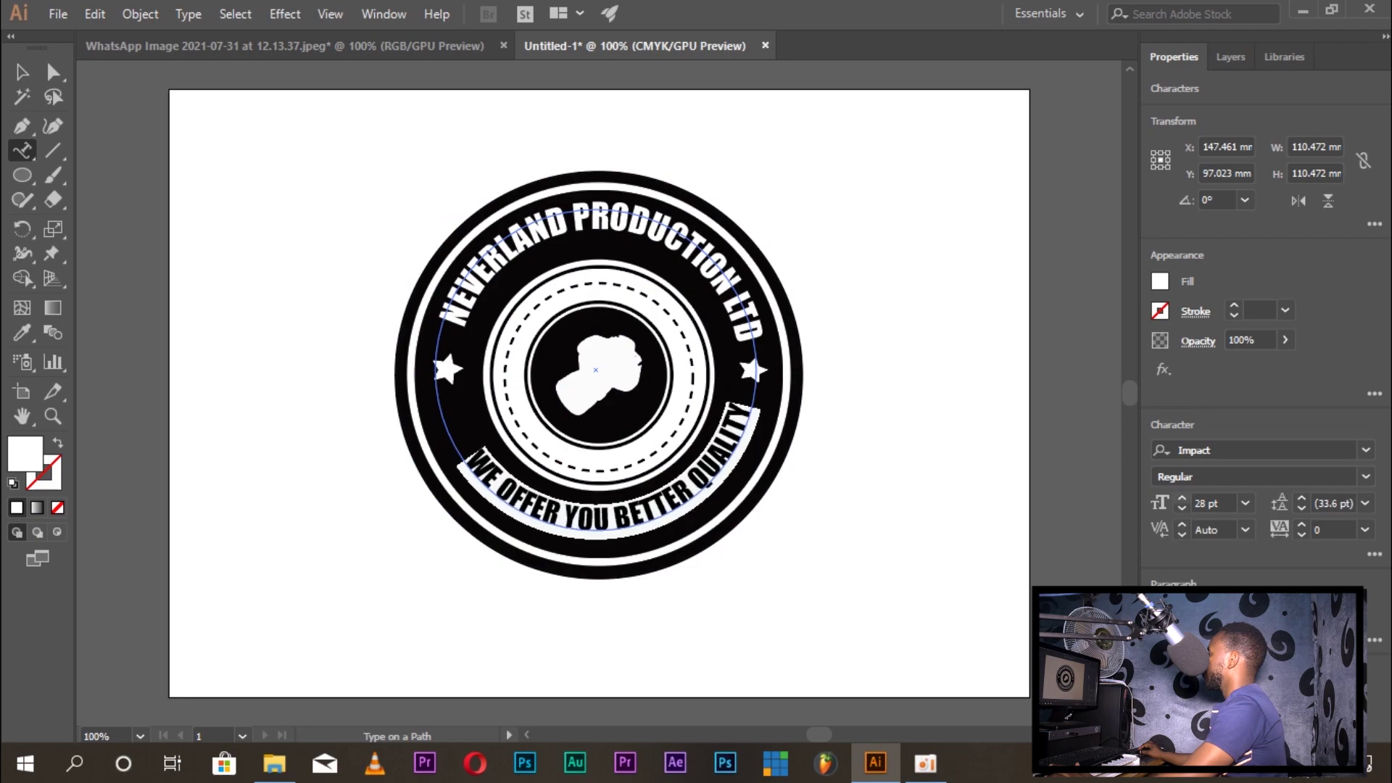
{"action": "key", "text": "ctrl+shift+period"}
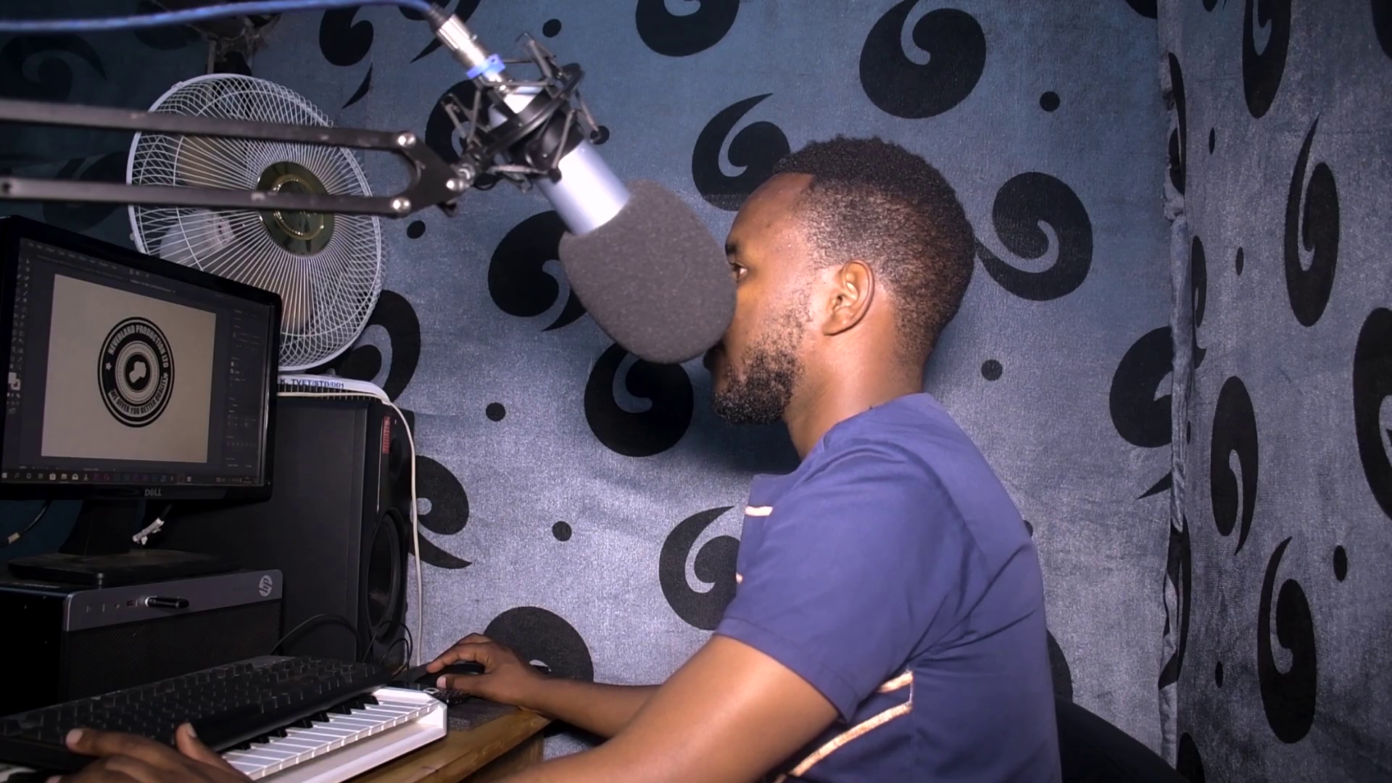